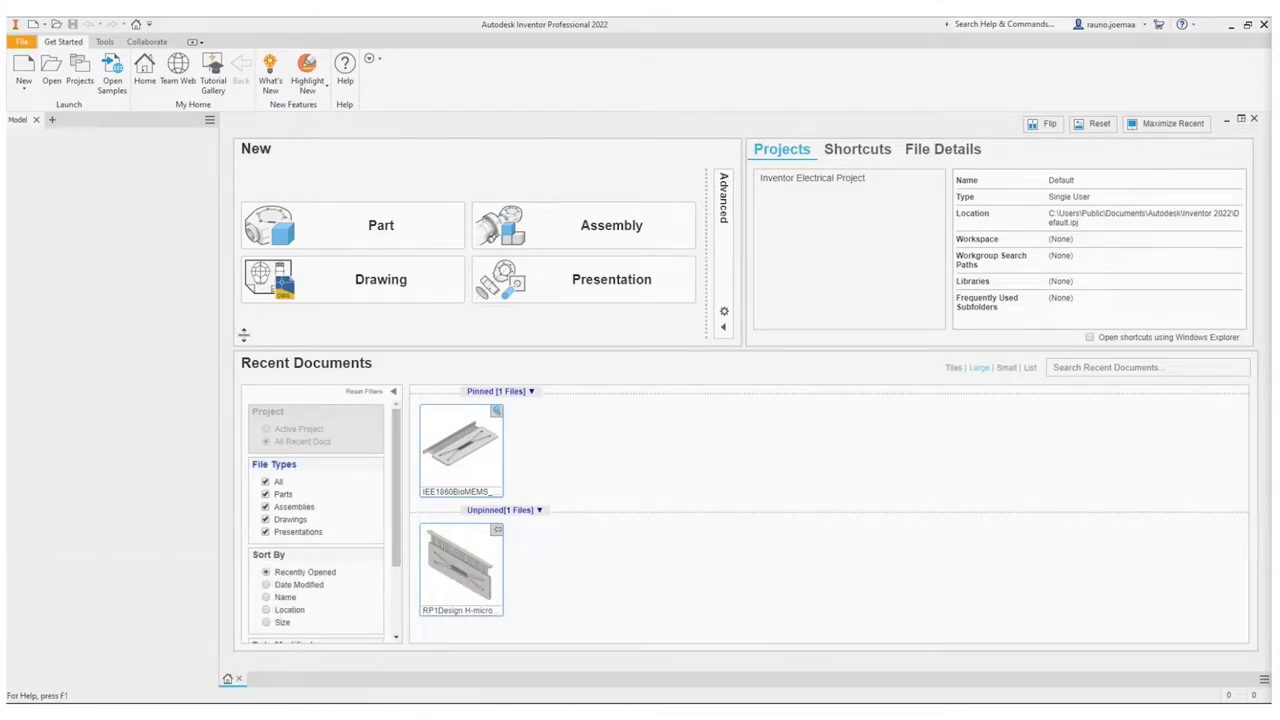
# - Open IEE1860BioMEMS_lab1_example.ipt to show the microfluidic chip with its pillar array
pyautogui.click(55, 78)
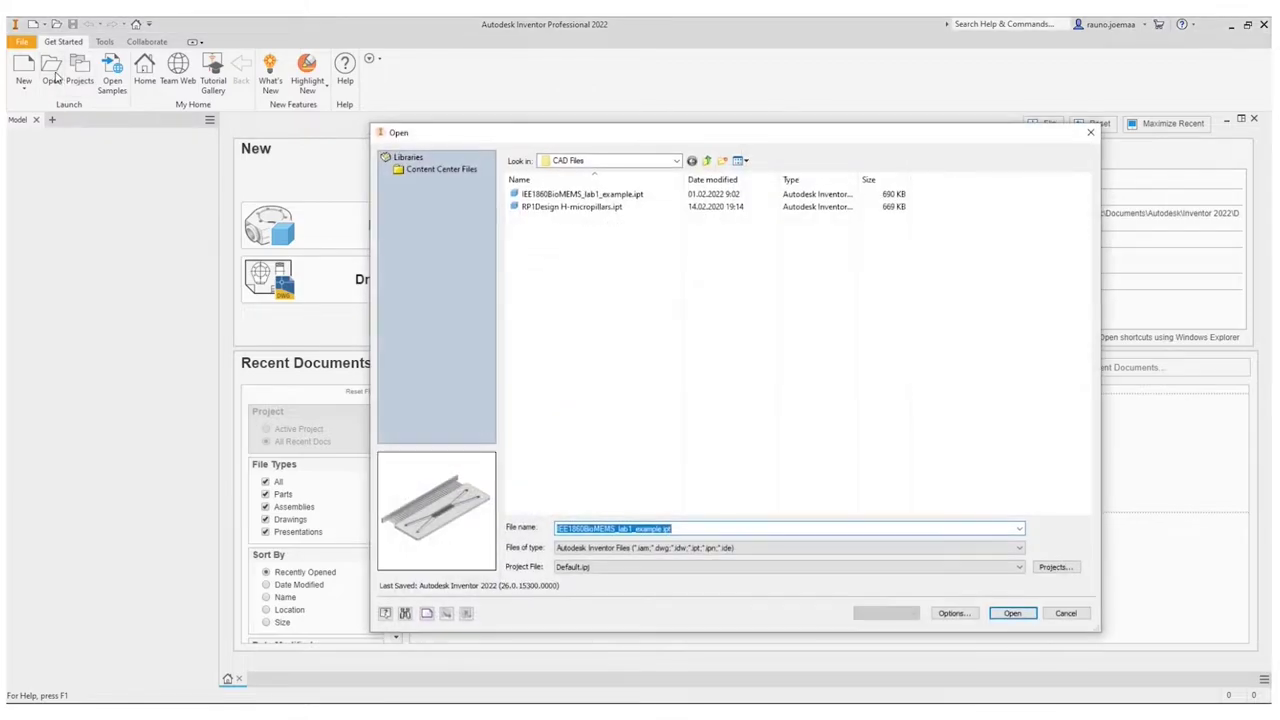
pyautogui.click(561, 195)
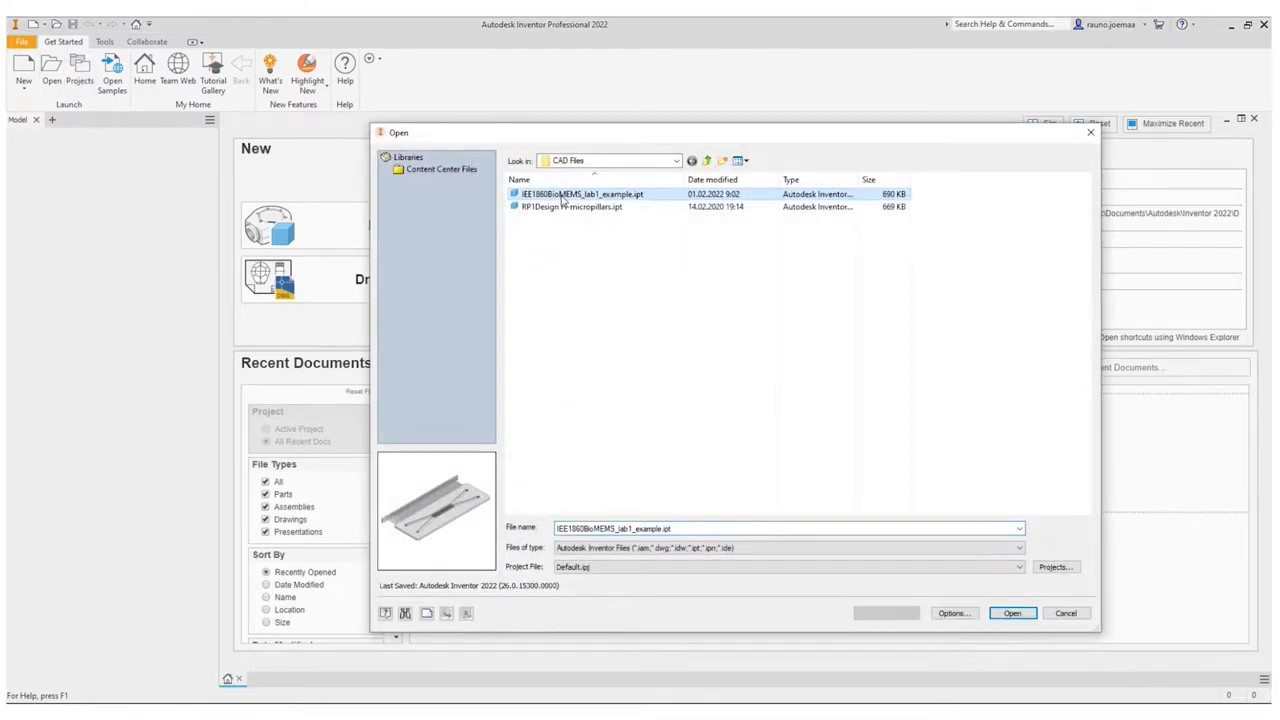
pyautogui.click(1012, 614)
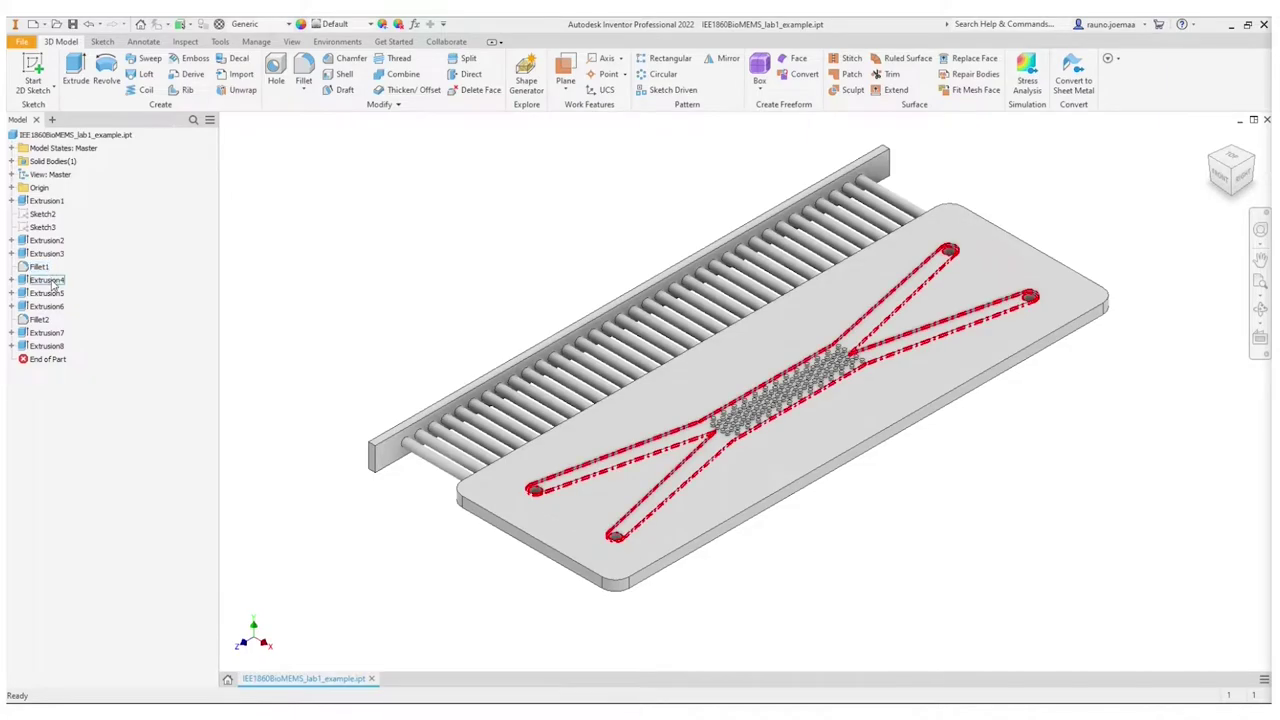
# - Suppress Extrusion5 in the Model browser to remove the micropillar array
pyautogui.click(48, 293)
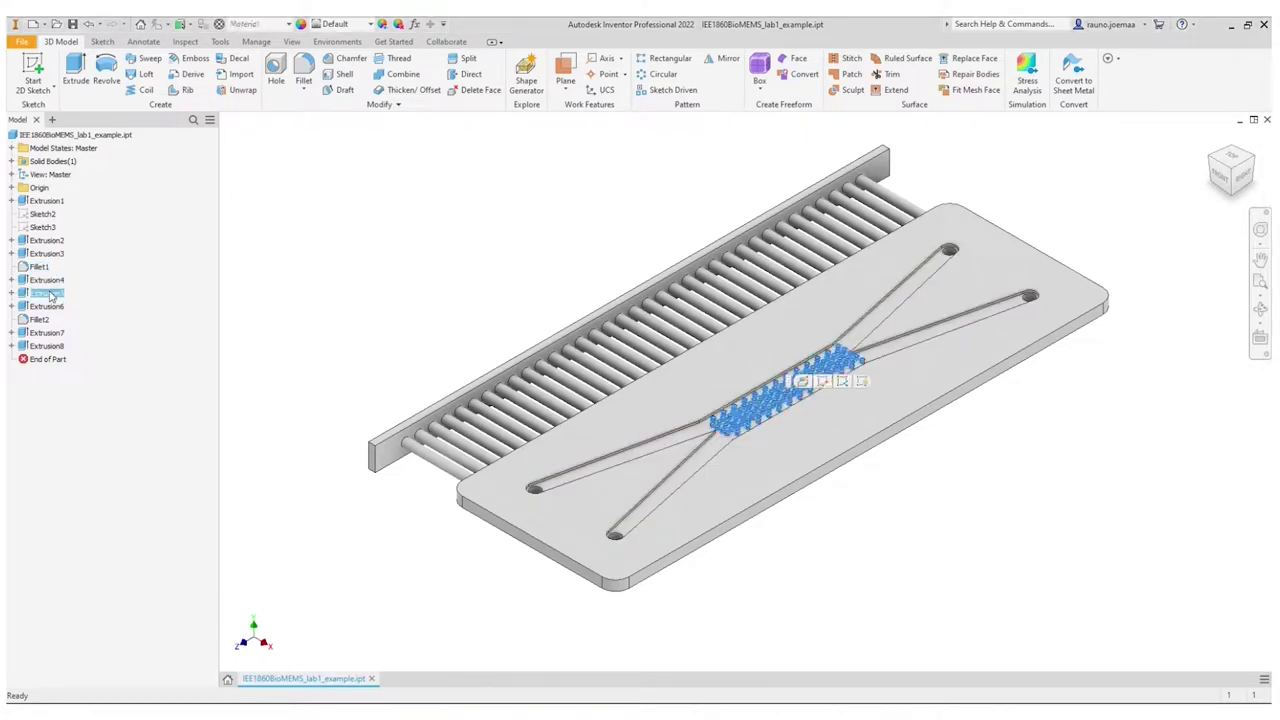
pyautogui.rightClick(51, 293)
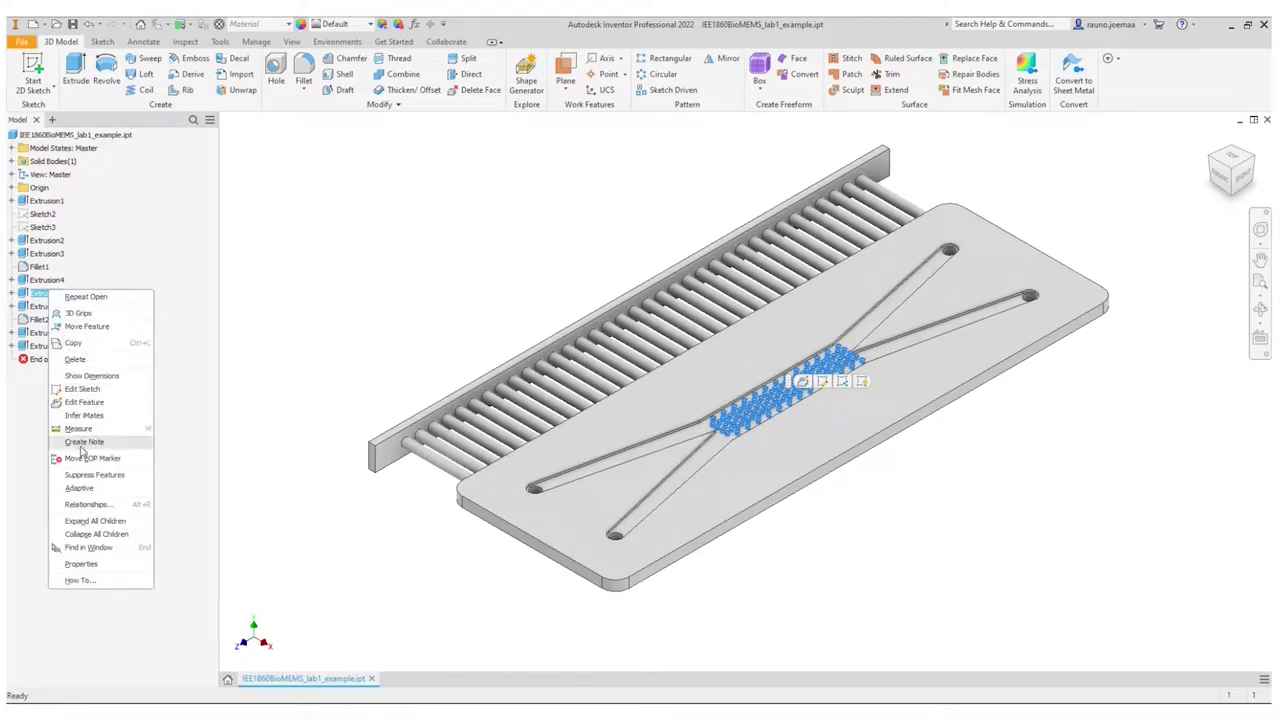
pyautogui.click(93, 475)
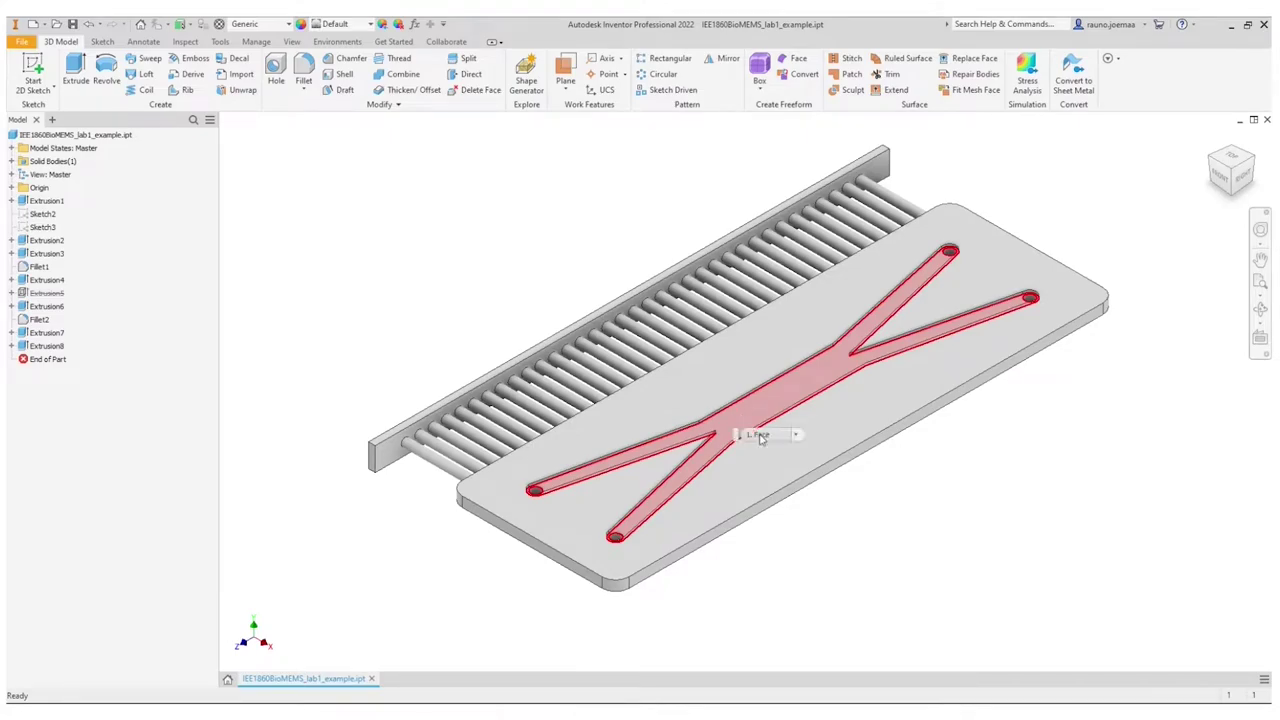
# - Export the Y-shaped channel face as AutoCAD DXF, overwriting IEE1860BioMEMS_lab_1_example.dxf
pyautogui.click(760, 437)
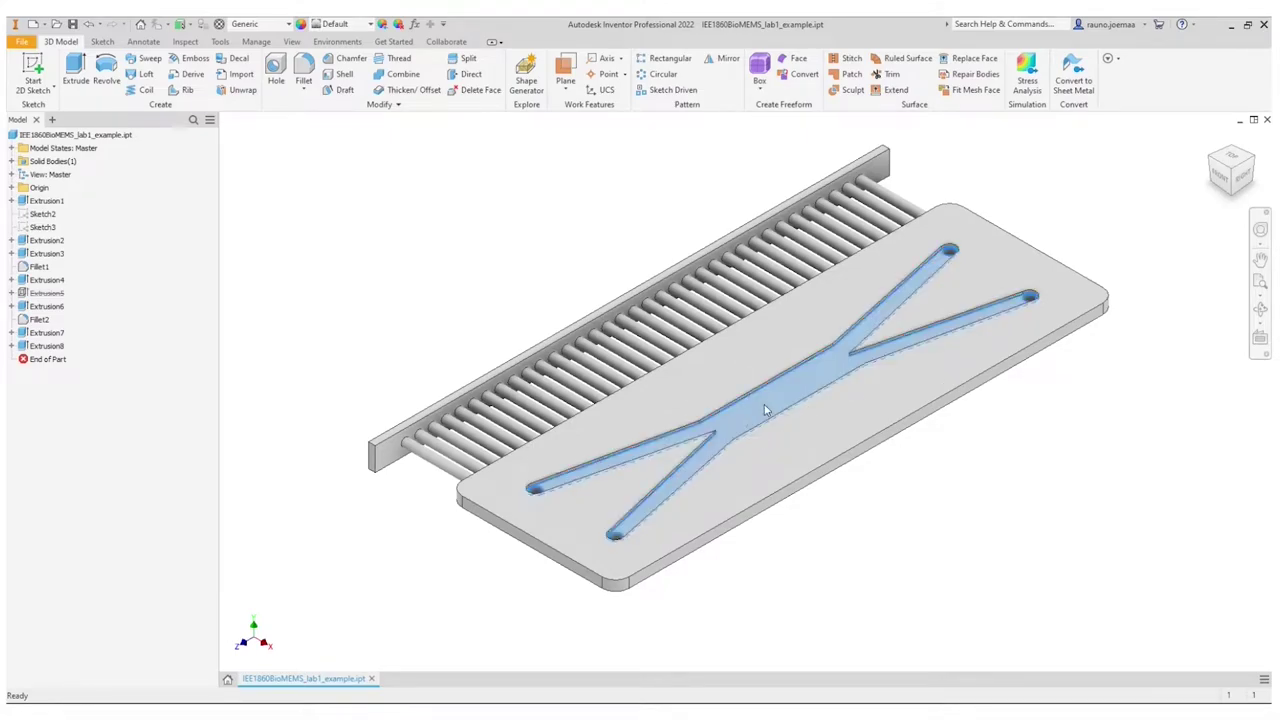
pyautogui.rightClick(766, 406)
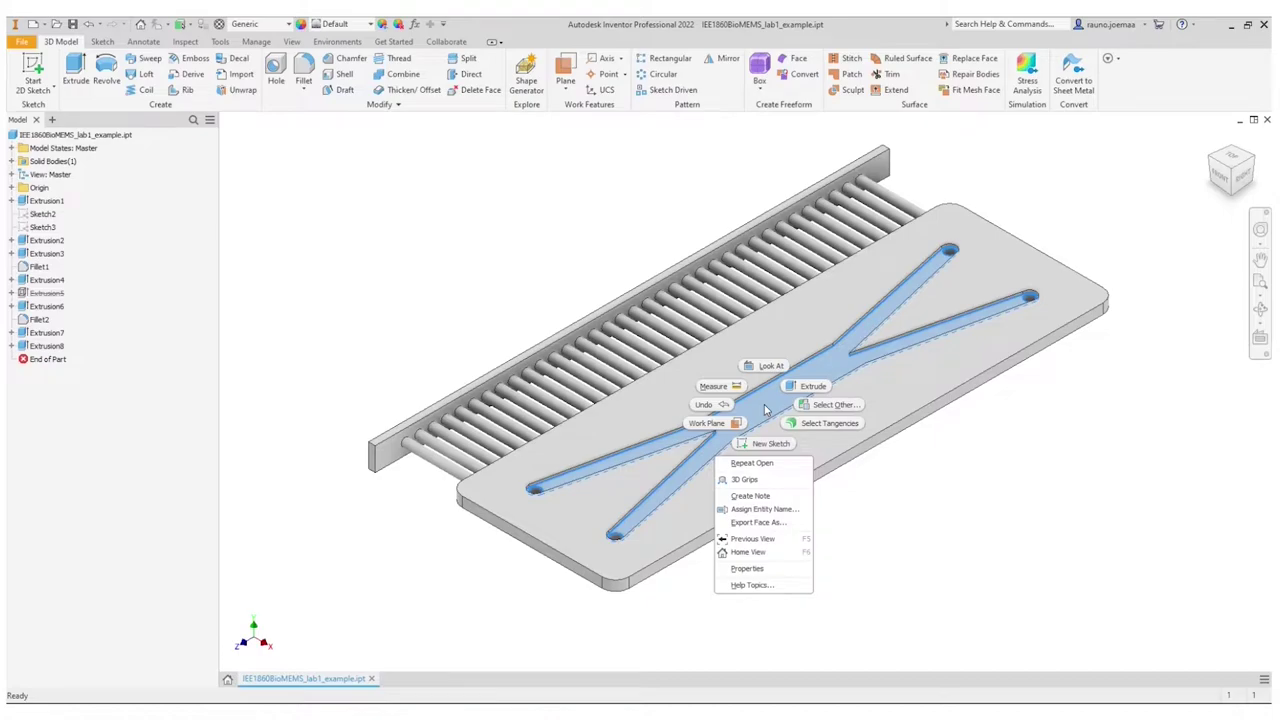
pyautogui.click(770, 524)
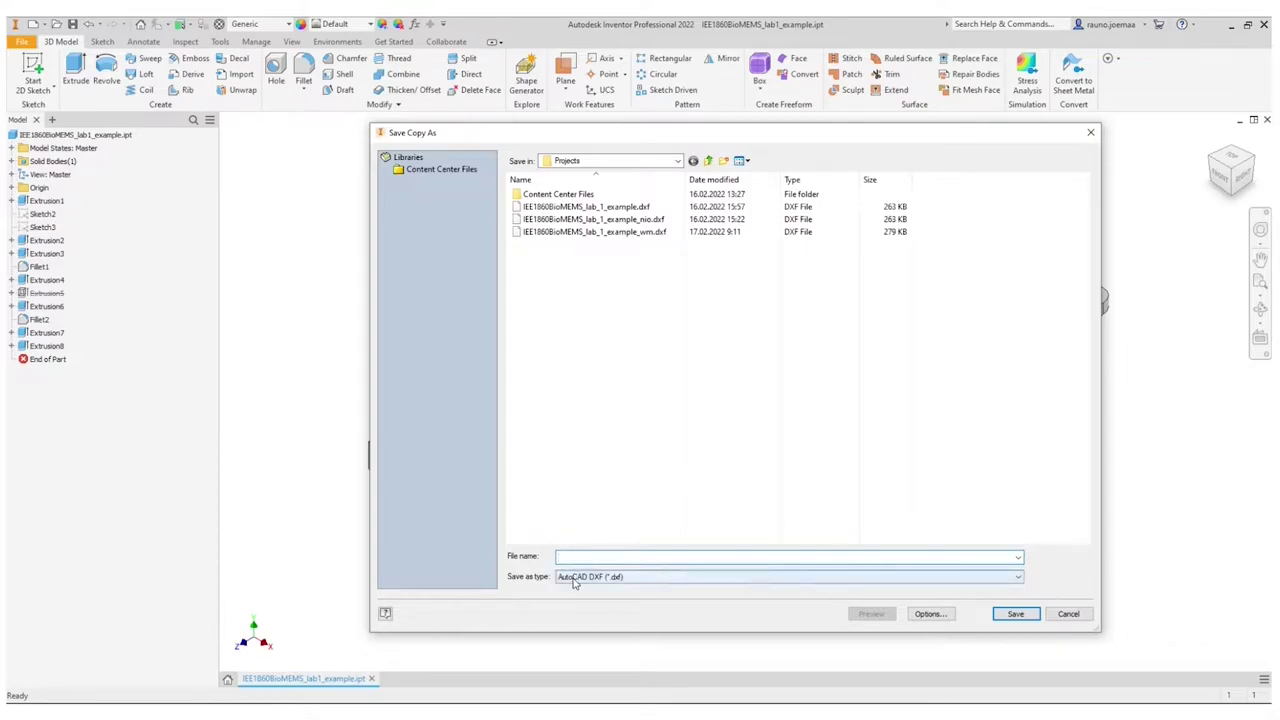
pyautogui.click(576, 578)
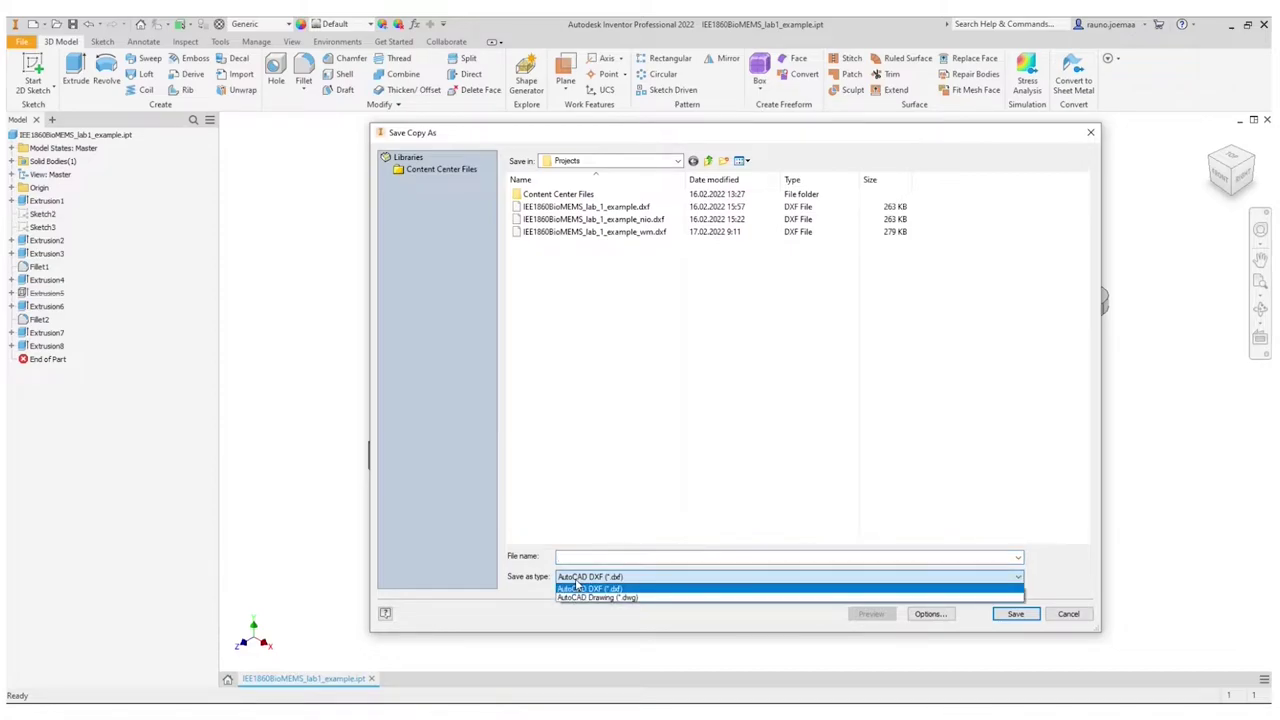
pyautogui.click(578, 588)
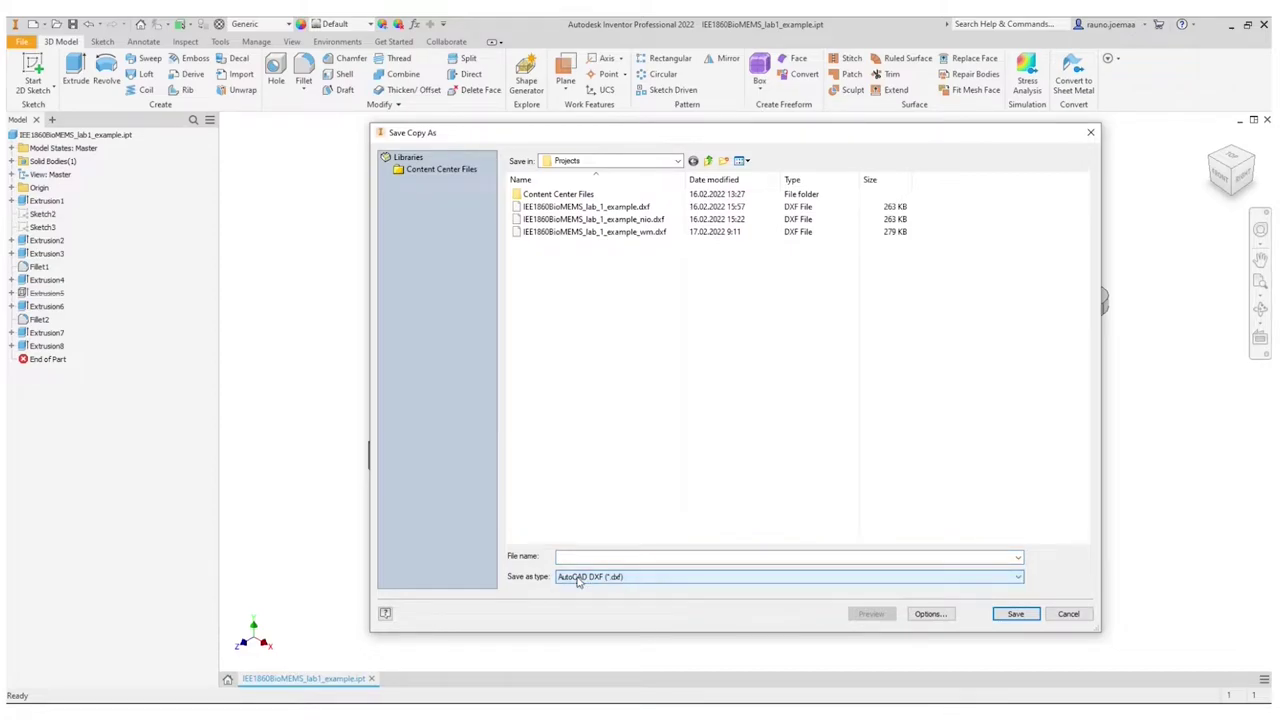
pyautogui.click(585, 207)
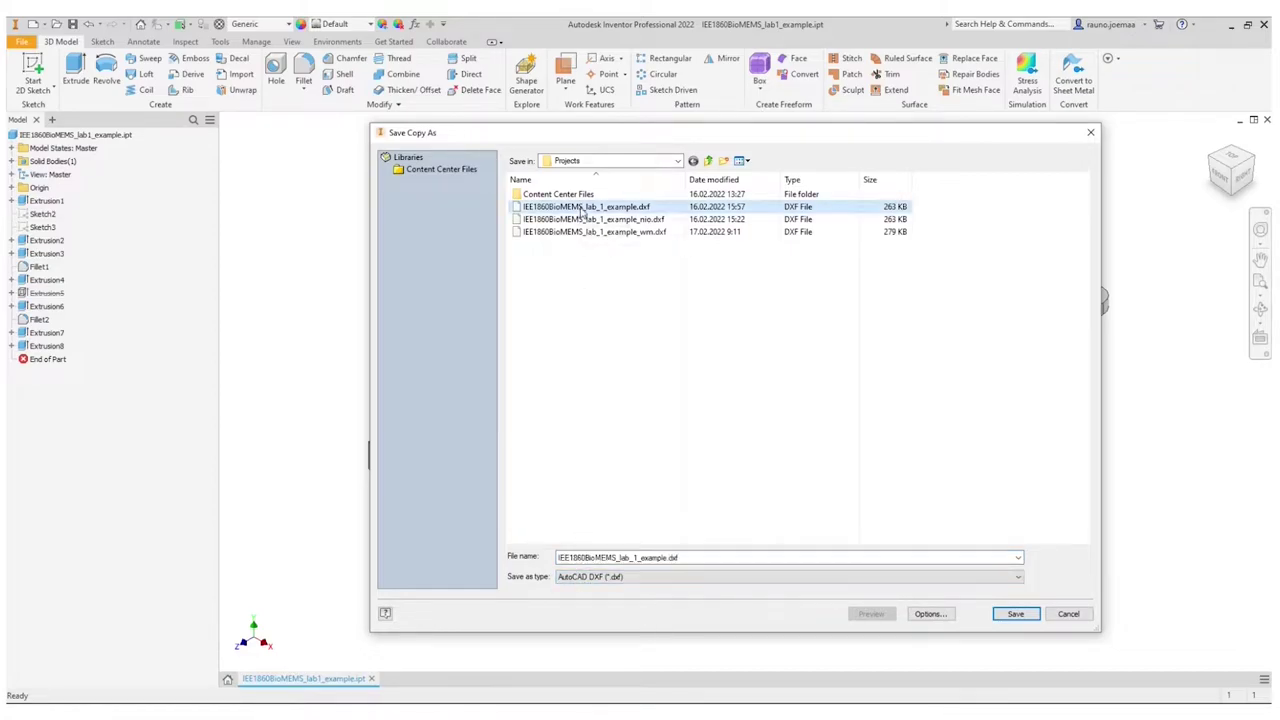
pyautogui.click(1018, 616)
pyautogui.click(670, 366)
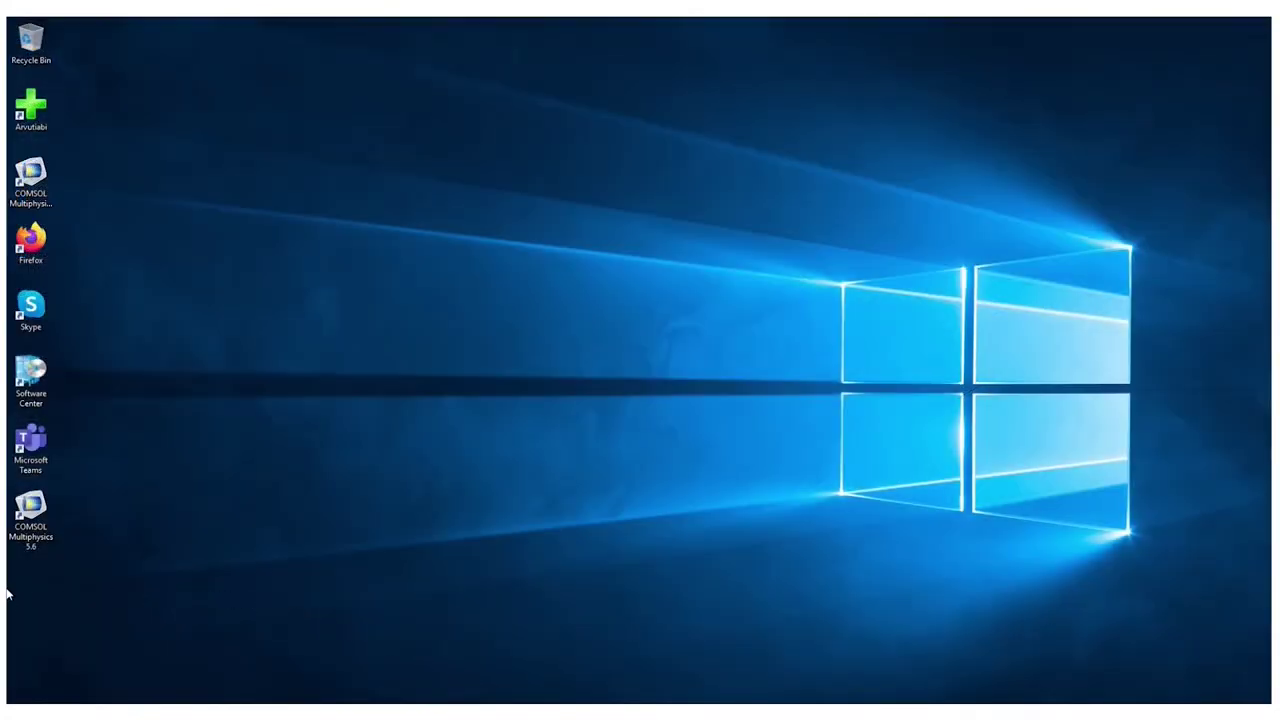
# - Launch COMSOL Multiphysics 5.6 from its desktop shortcut
pyautogui.click(33, 514)
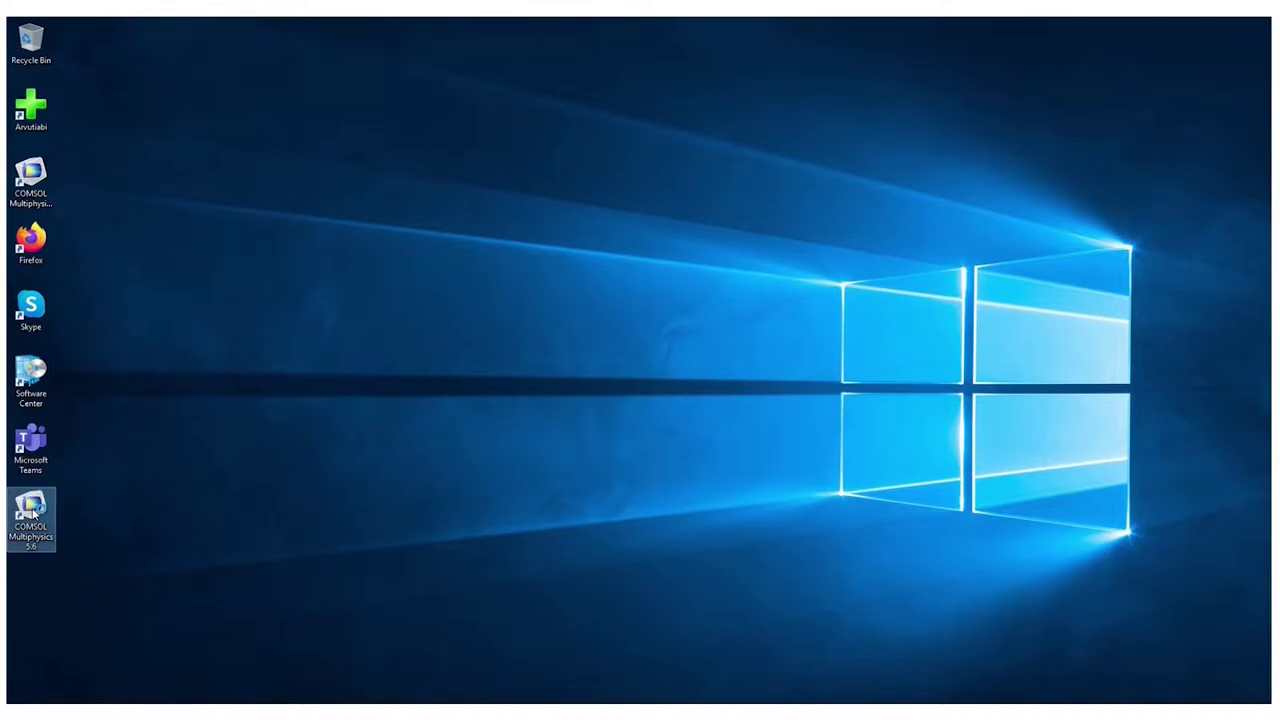
pyautogui.doubleClick(33, 514)
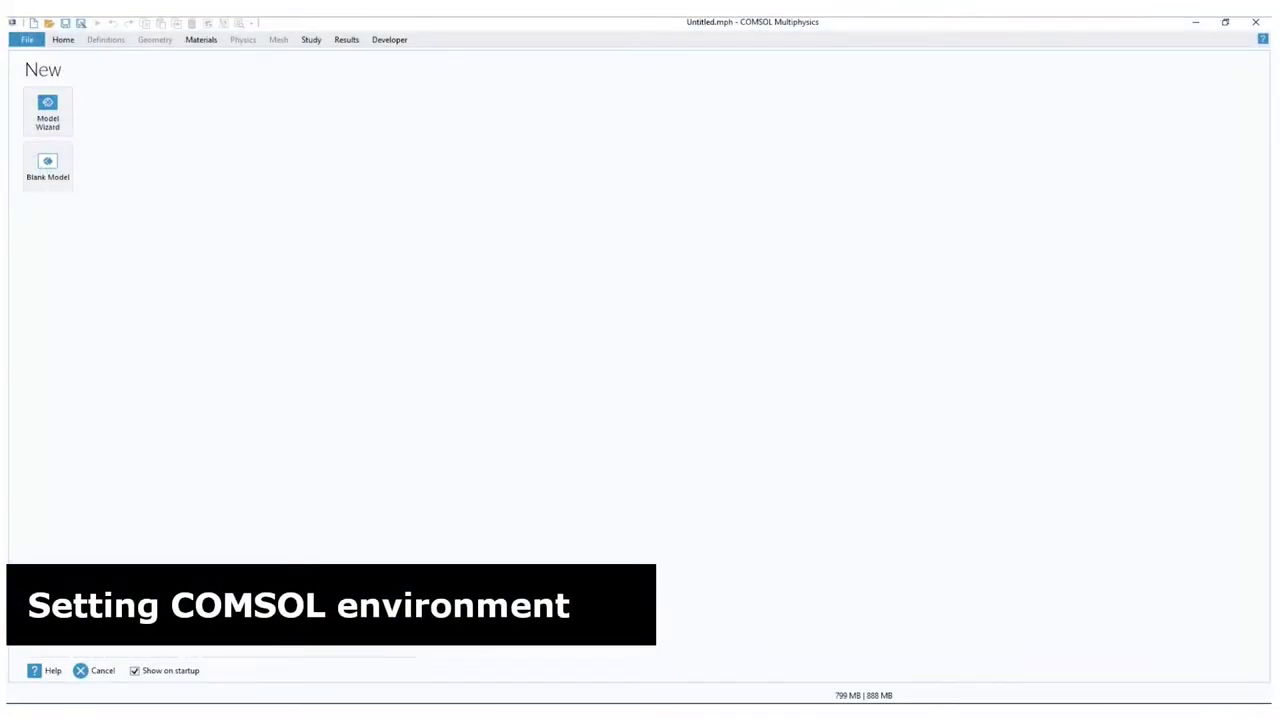
# - Start a 2D Model Wizard model and add Laminar Flow (spf) physics
pyautogui.click(46, 112)
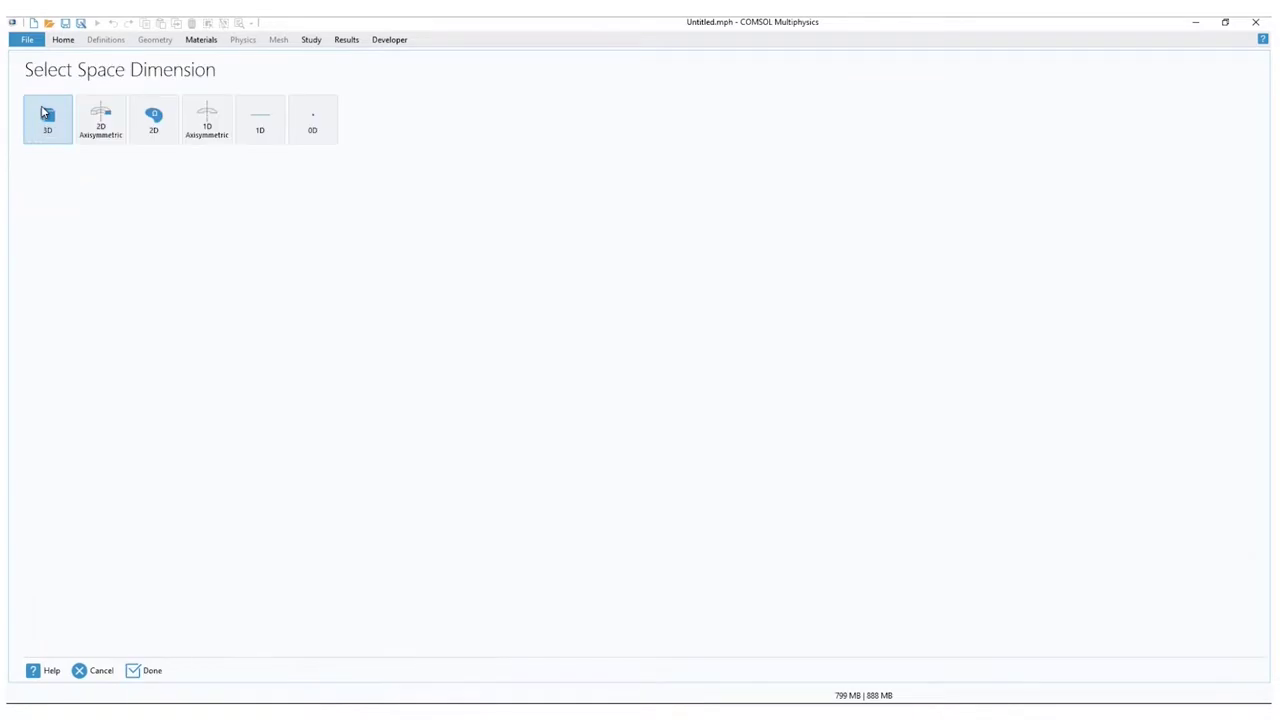
pyautogui.click(155, 124)
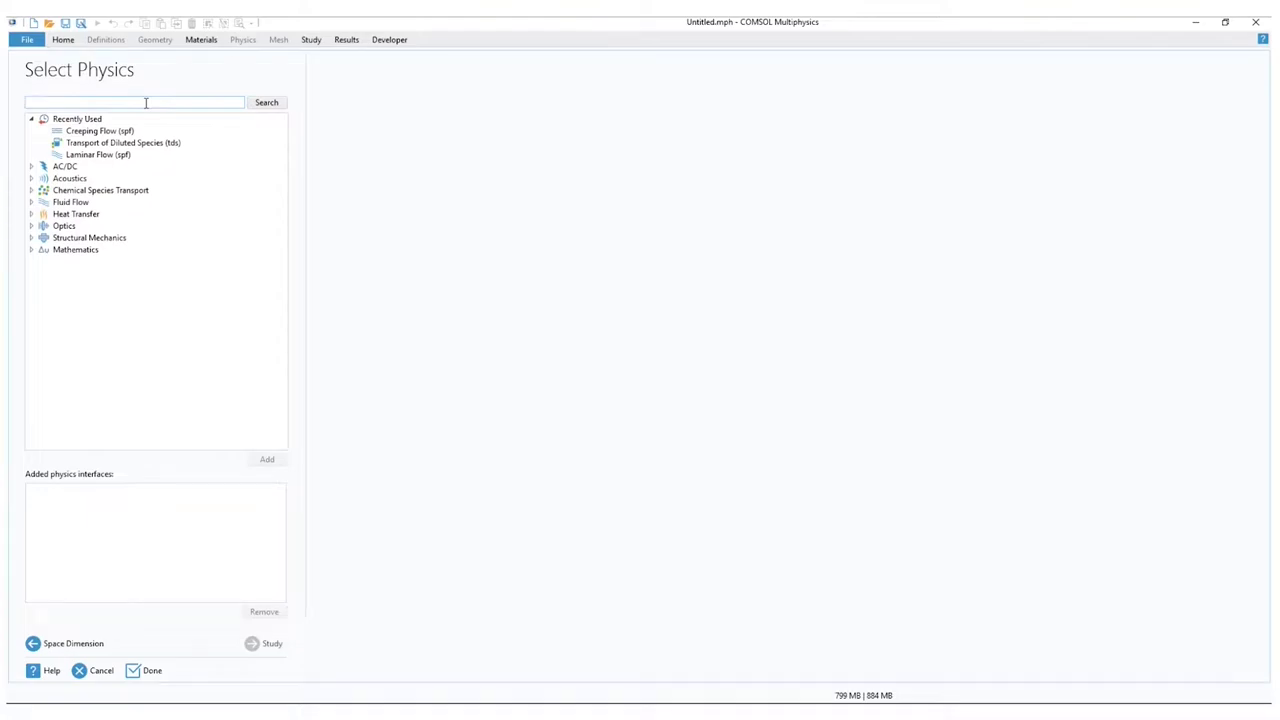
pyautogui.write('laminar flow')
pyautogui.press('Return')
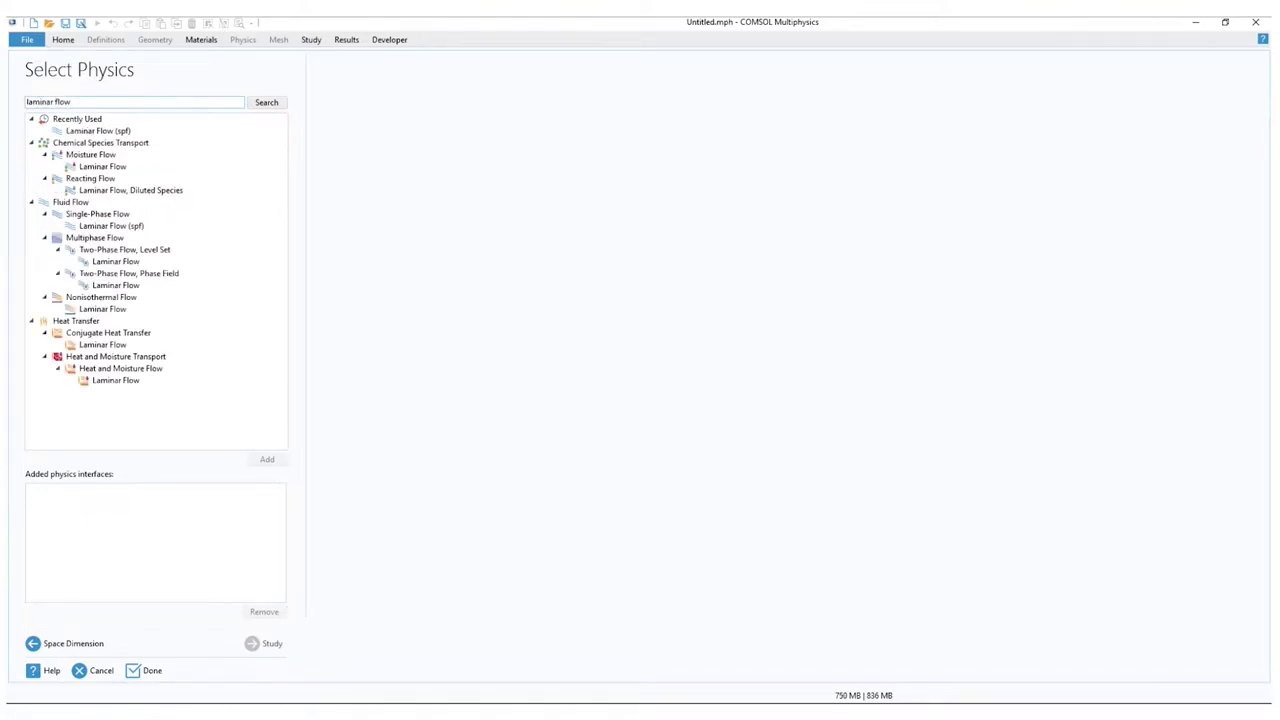
pyautogui.click(142, 228)
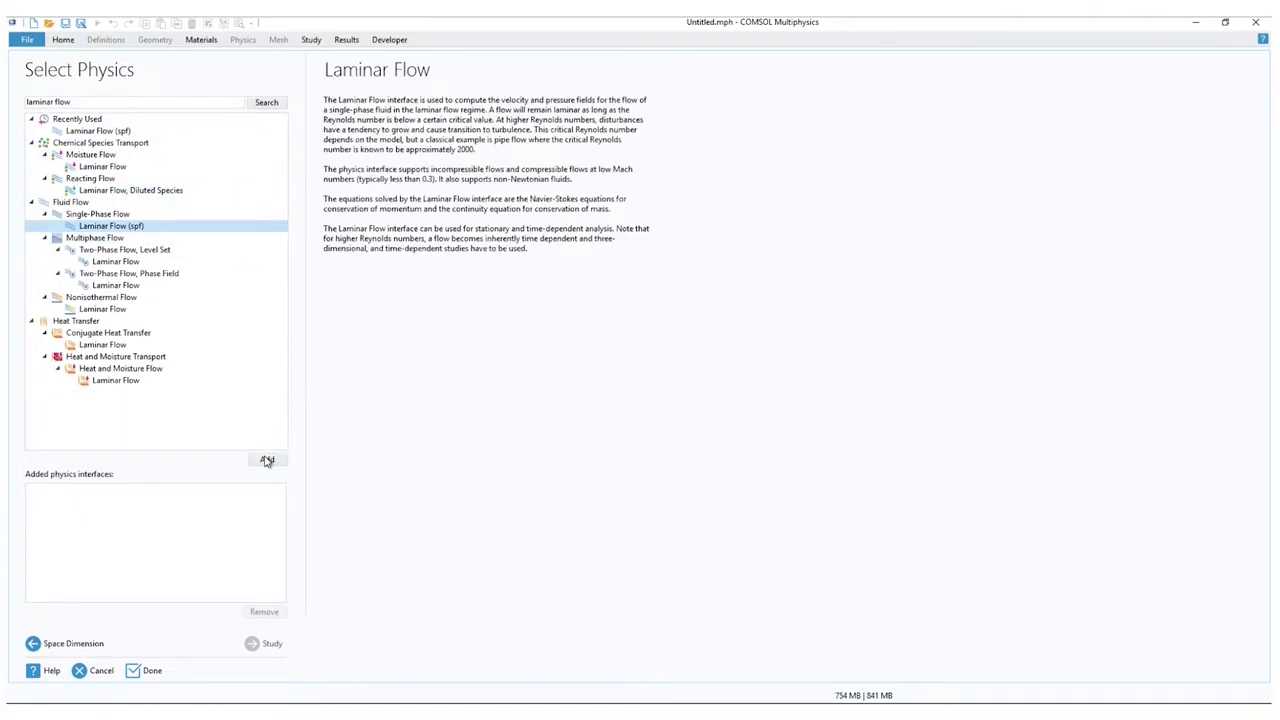
pyautogui.click(266, 461)
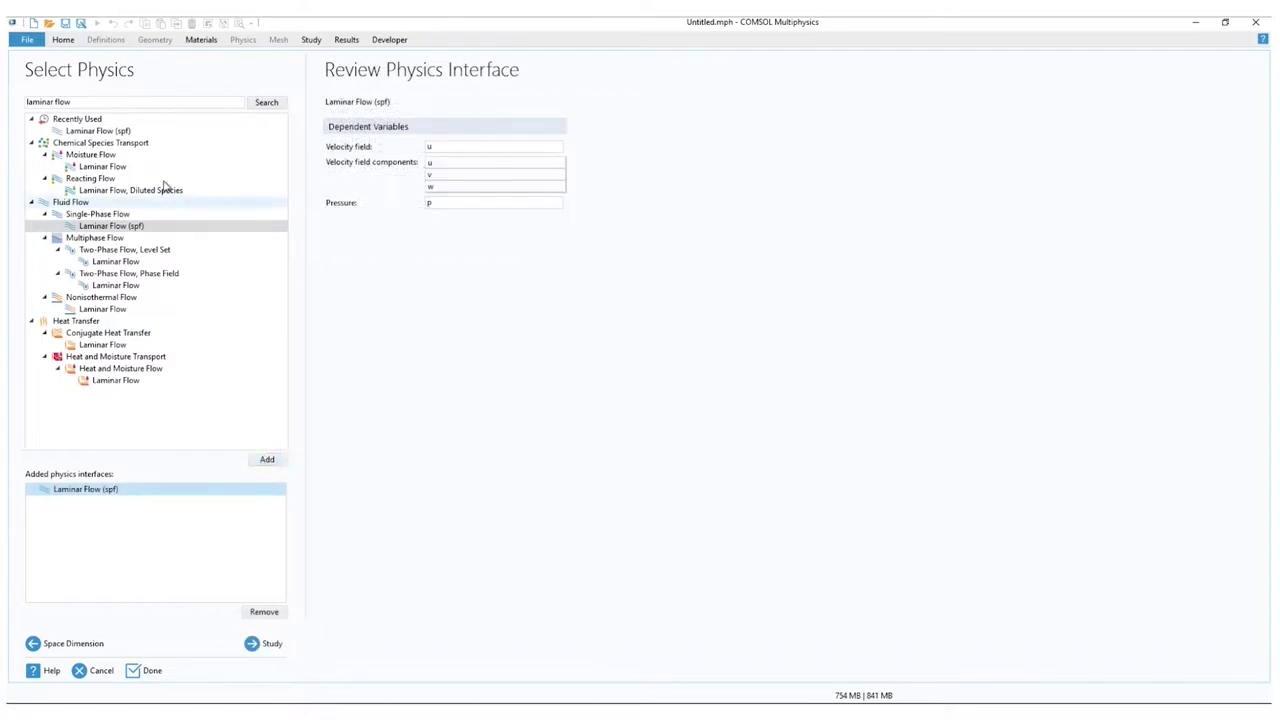
# - Add Transport of Diluted Species (tds) physics and finish with a Stationary study
pyautogui.click(121, 101)
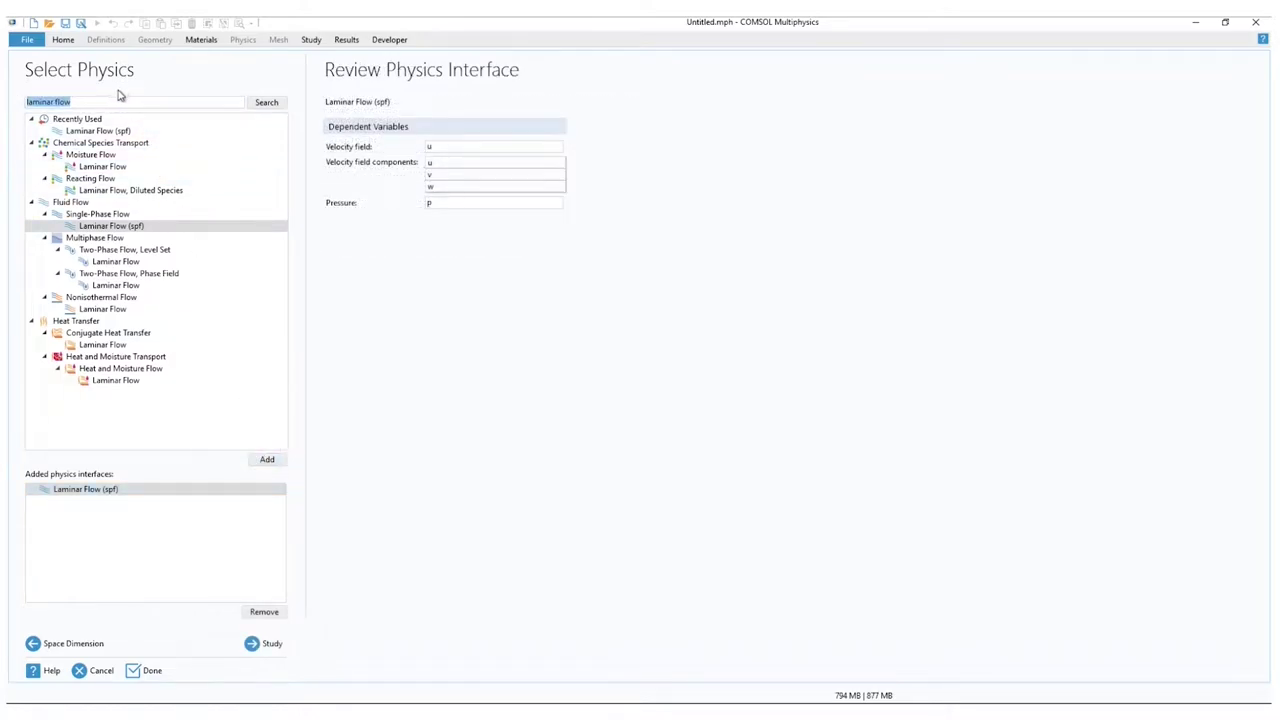
pyautogui.write('transport of diluted species')
pyautogui.press('Return')
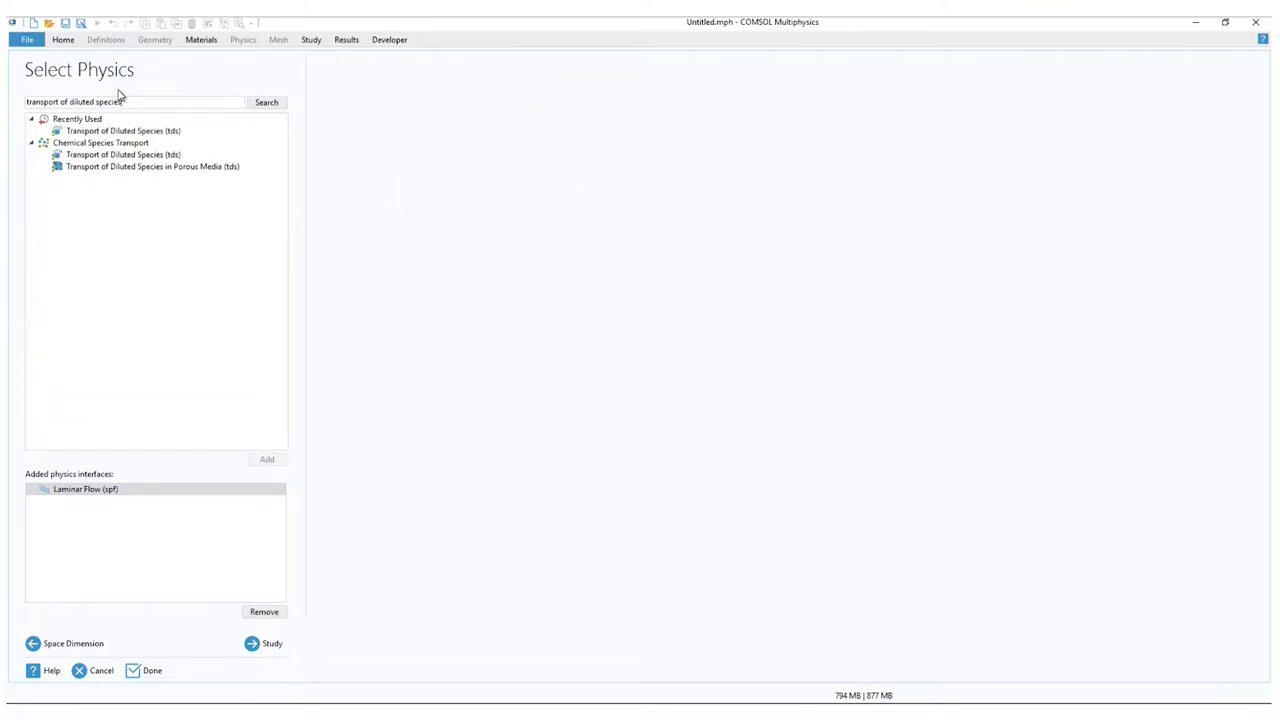
pyautogui.click(135, 157)
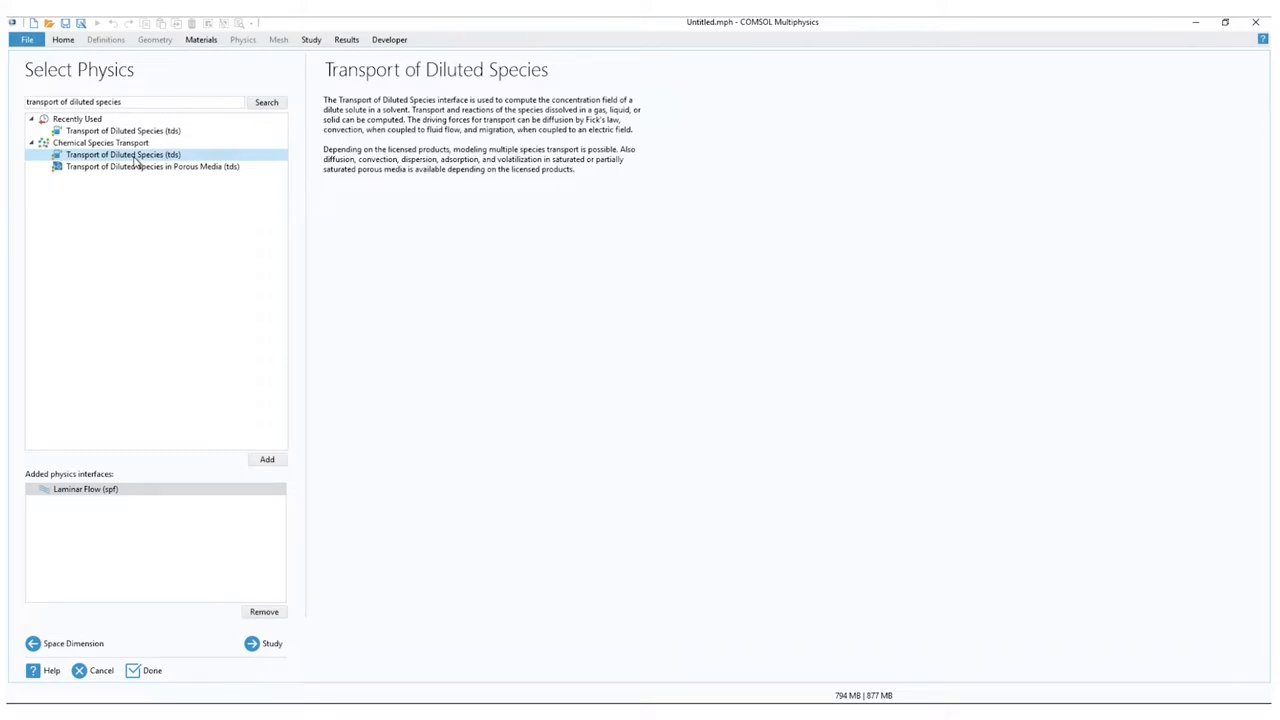
pyautogui.click(264, 461)
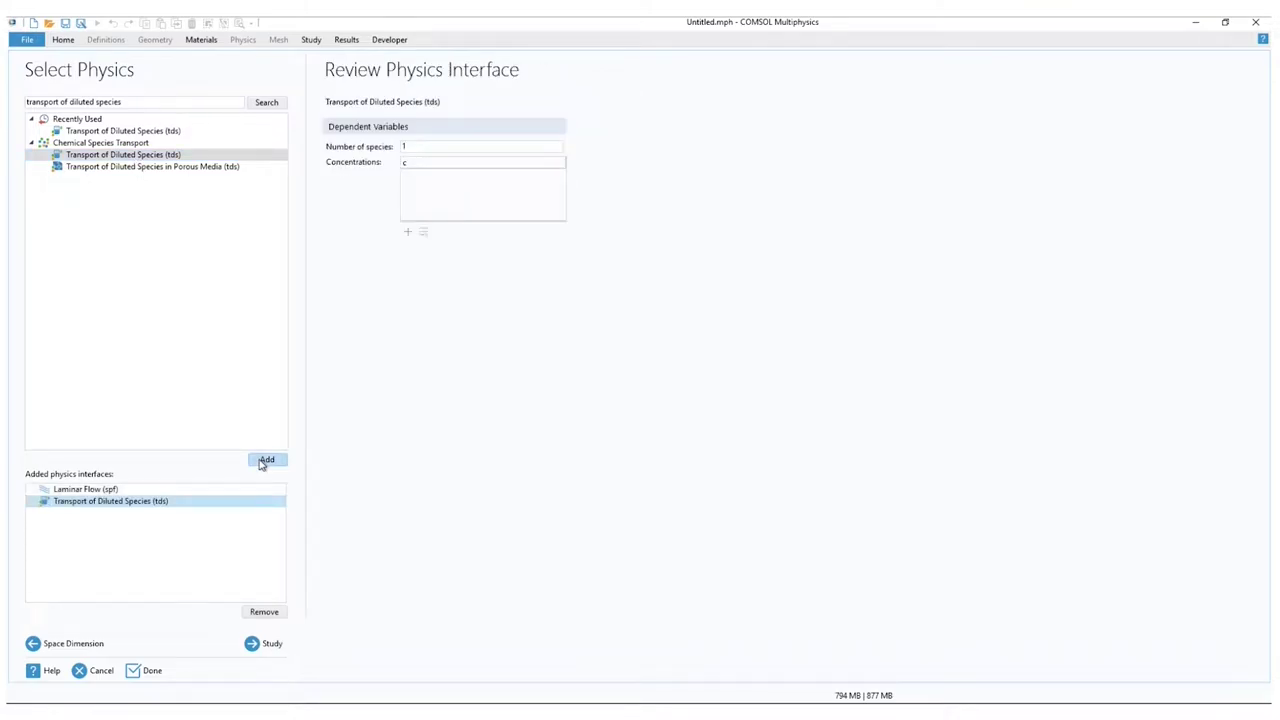
pyautogui.click(265, 644)
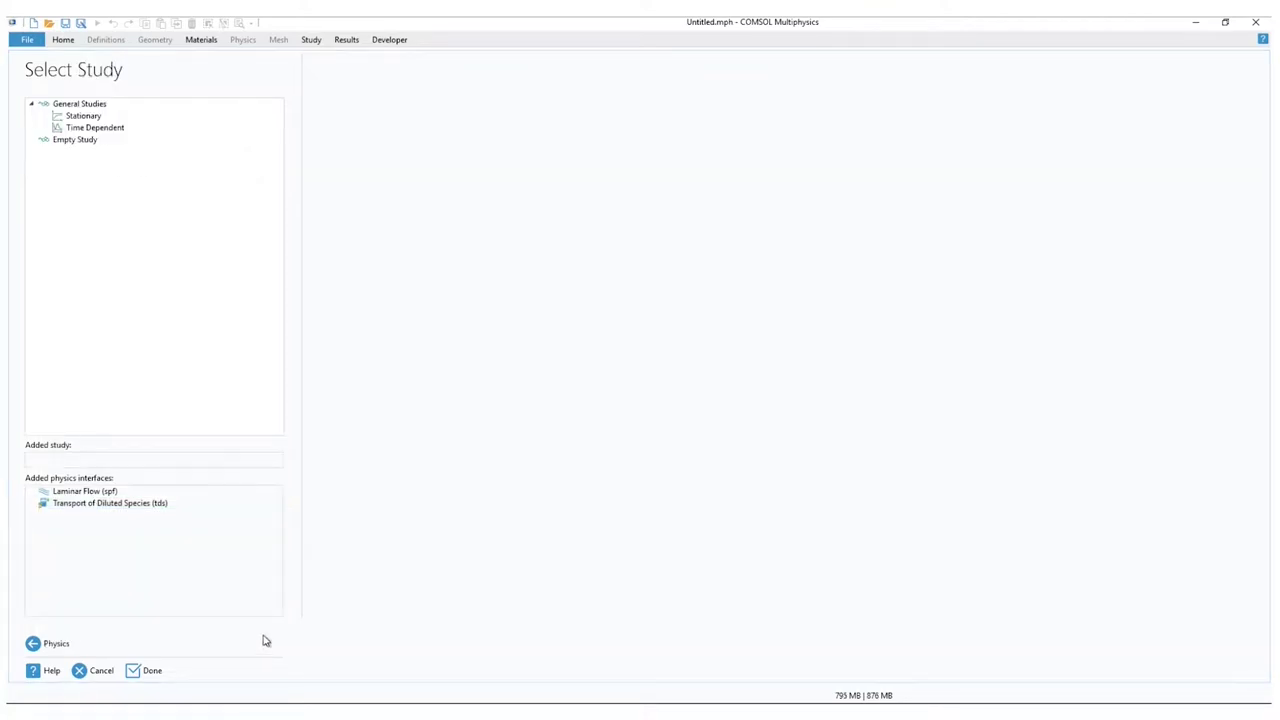
pyautogui.click(84, 116)
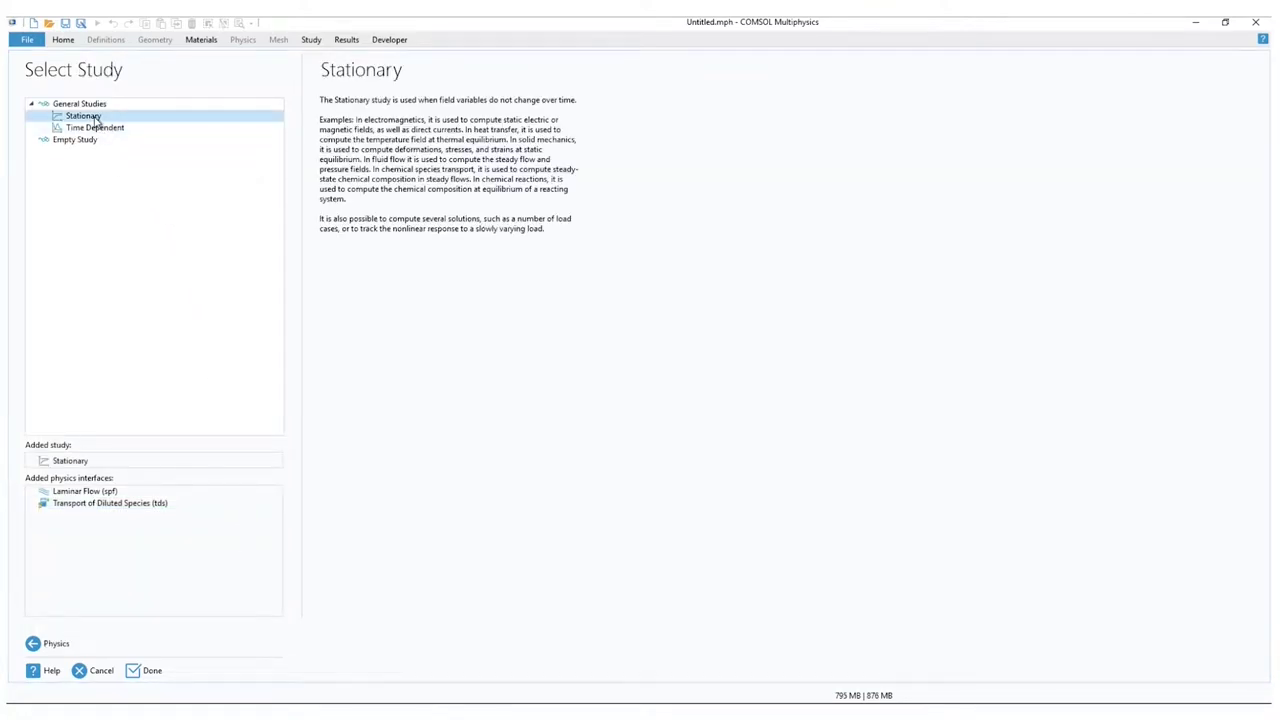
pyautogui.click(148, 672)
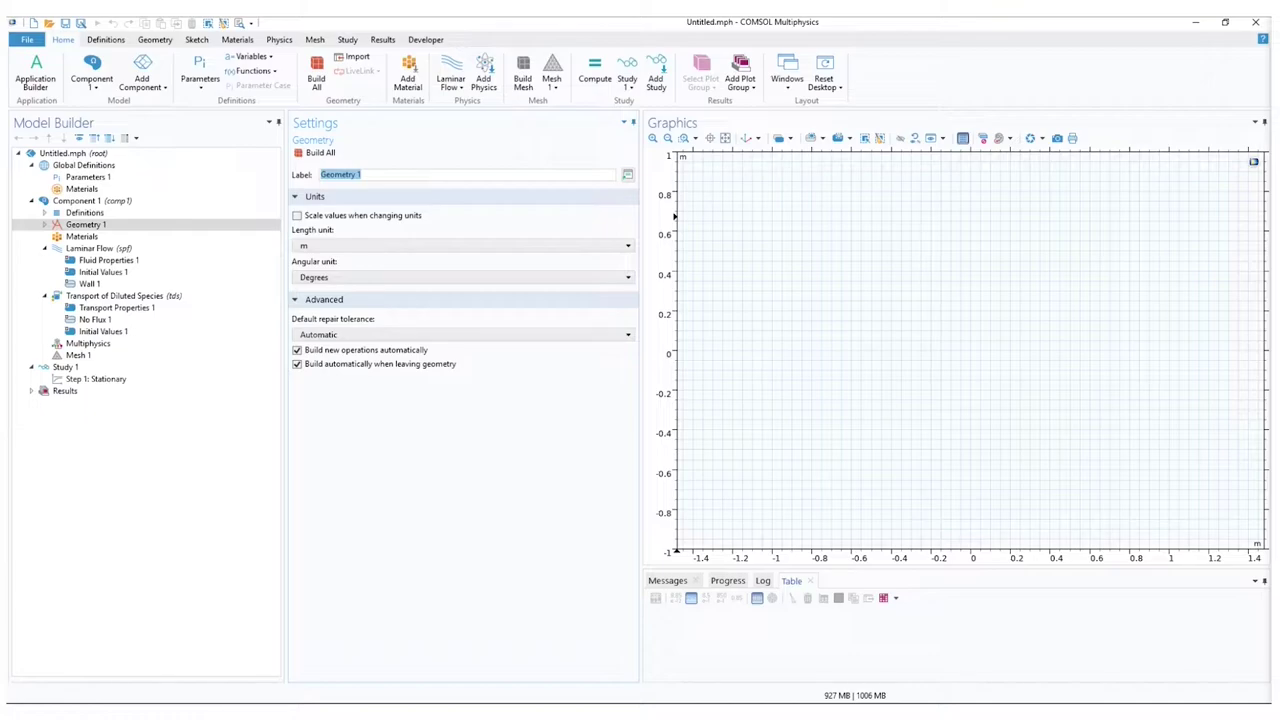
# - Show the Geometry 1 length unit options, currently set to metres
pyautogui.click(366, 248)
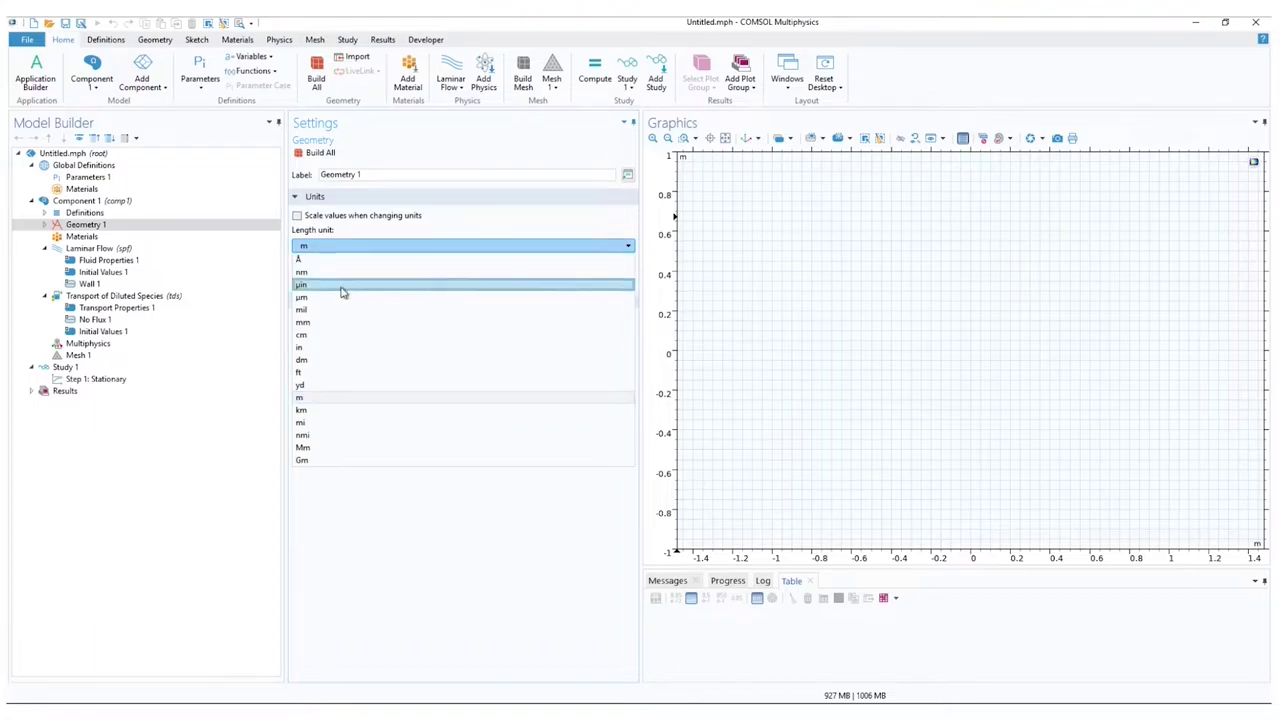
# - Set the Geometry 1 length unit to mm and add an Import node
pyautogui.click(335, 323)
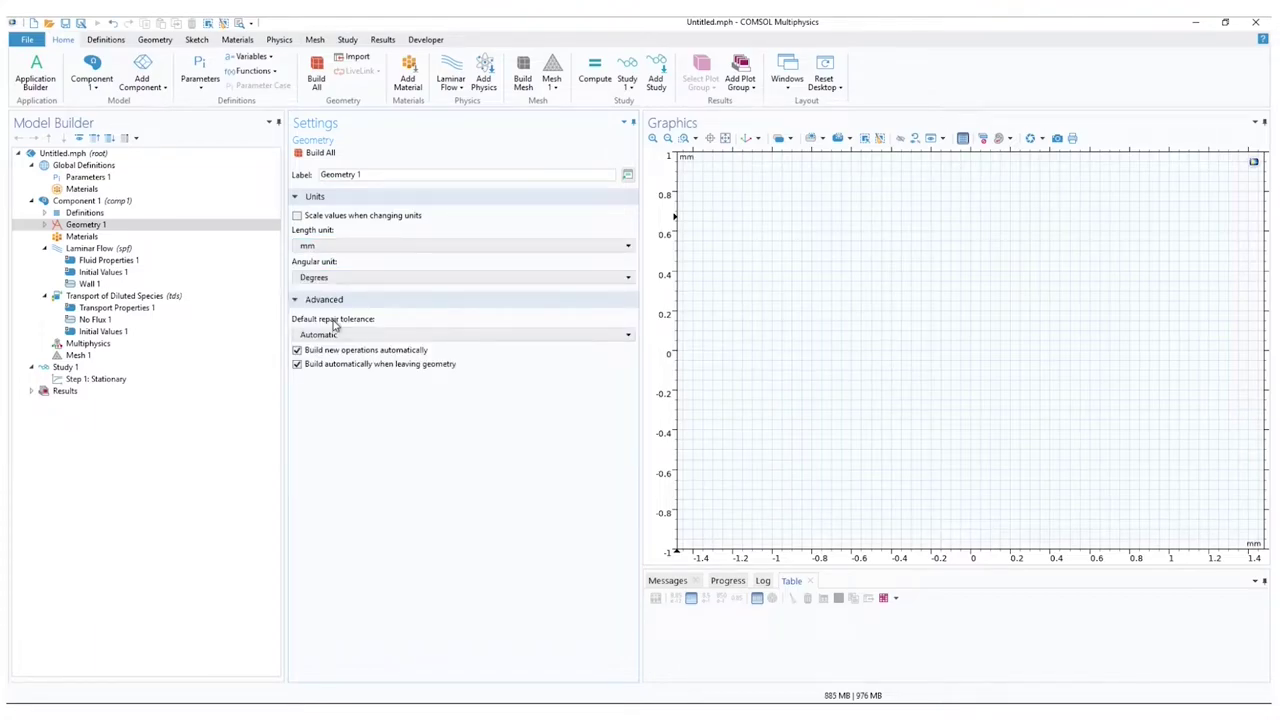
pyautogui.rightClick(103, 228)
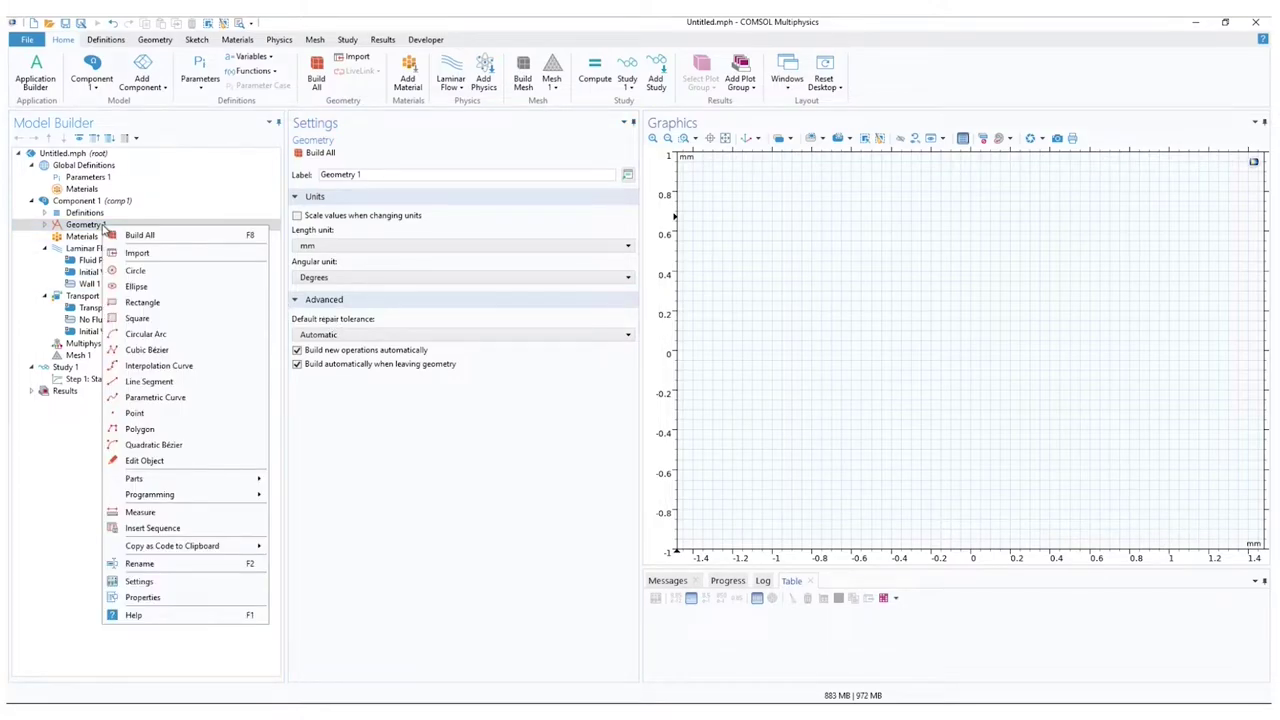
pyautogui.click(165, 256)
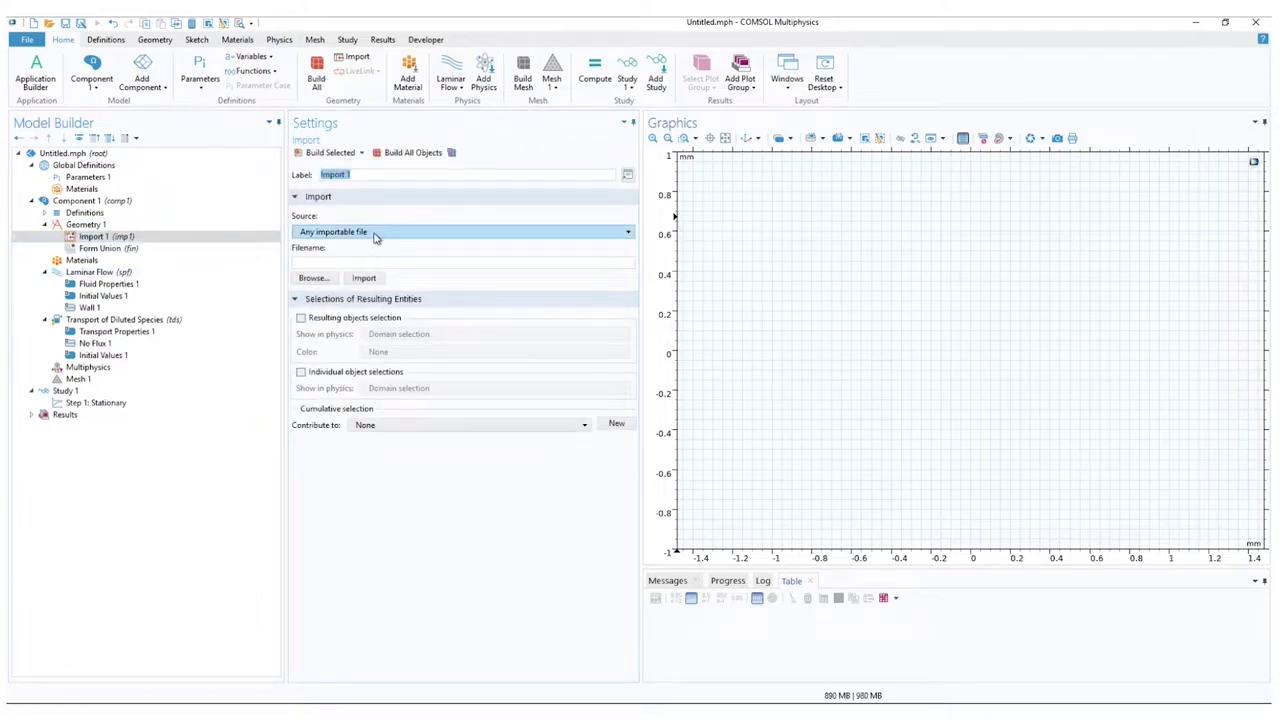
# - Import IEE1860BioMEMS_lab_1_example.dxf as a DXF file source into Import 1
pyautogui.click(376, 233)
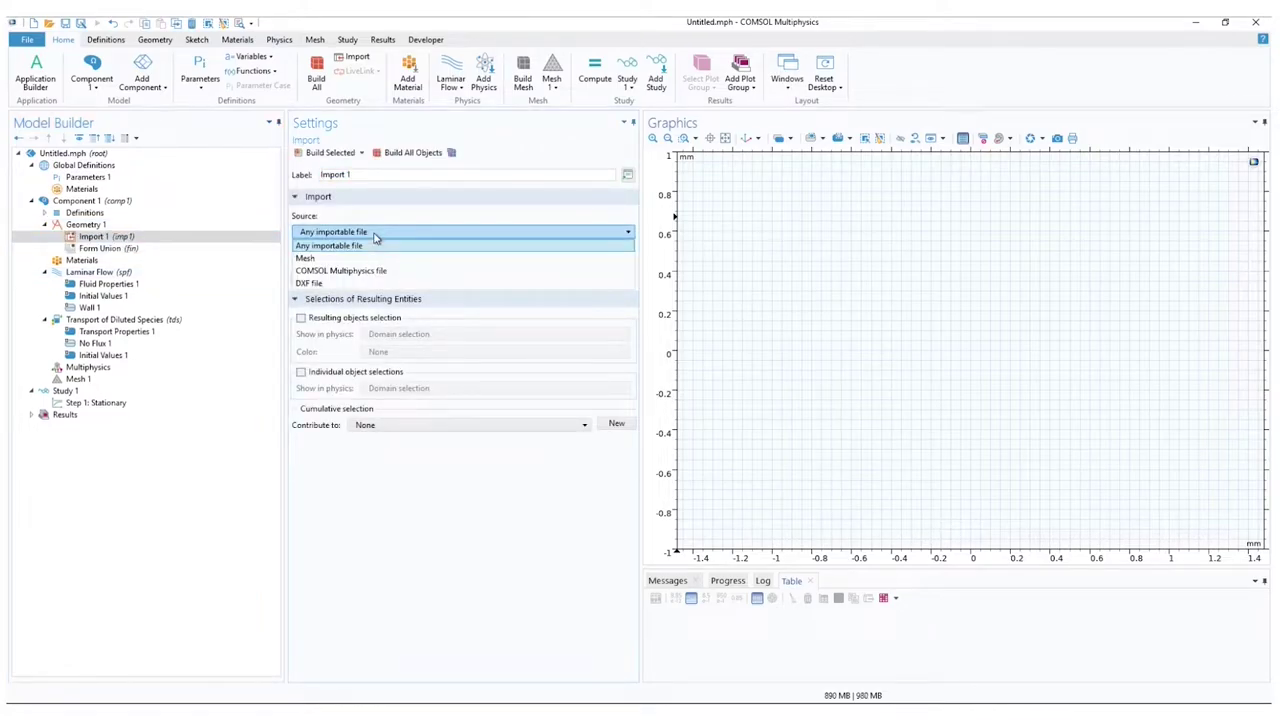
pyautogui.click(362, 283)
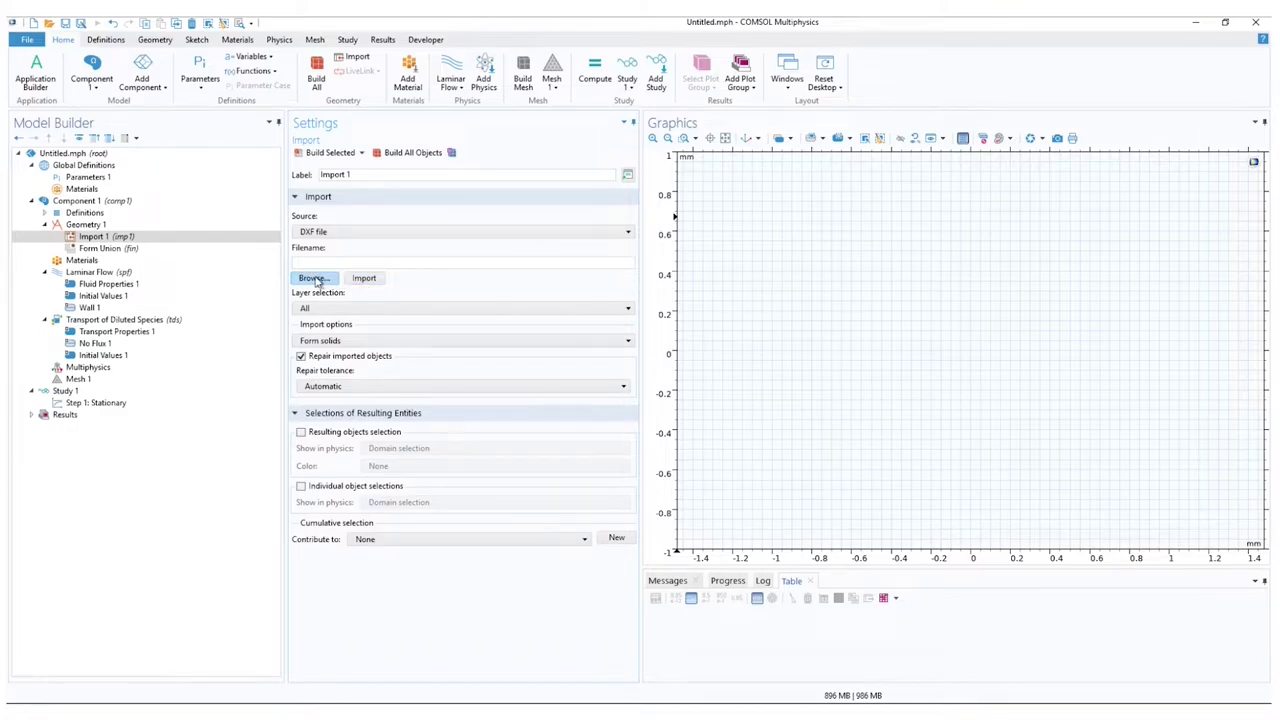
pyautogui.click(313, 279)
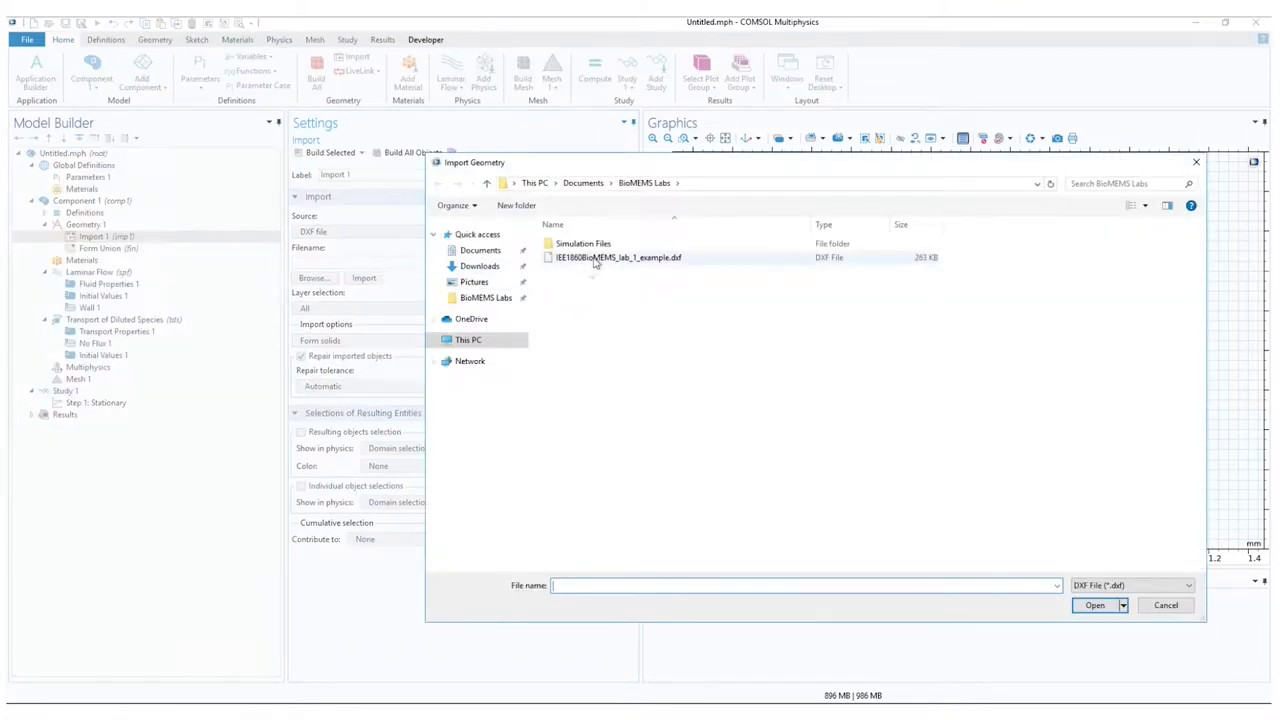
pyautogui.click(597, 258)
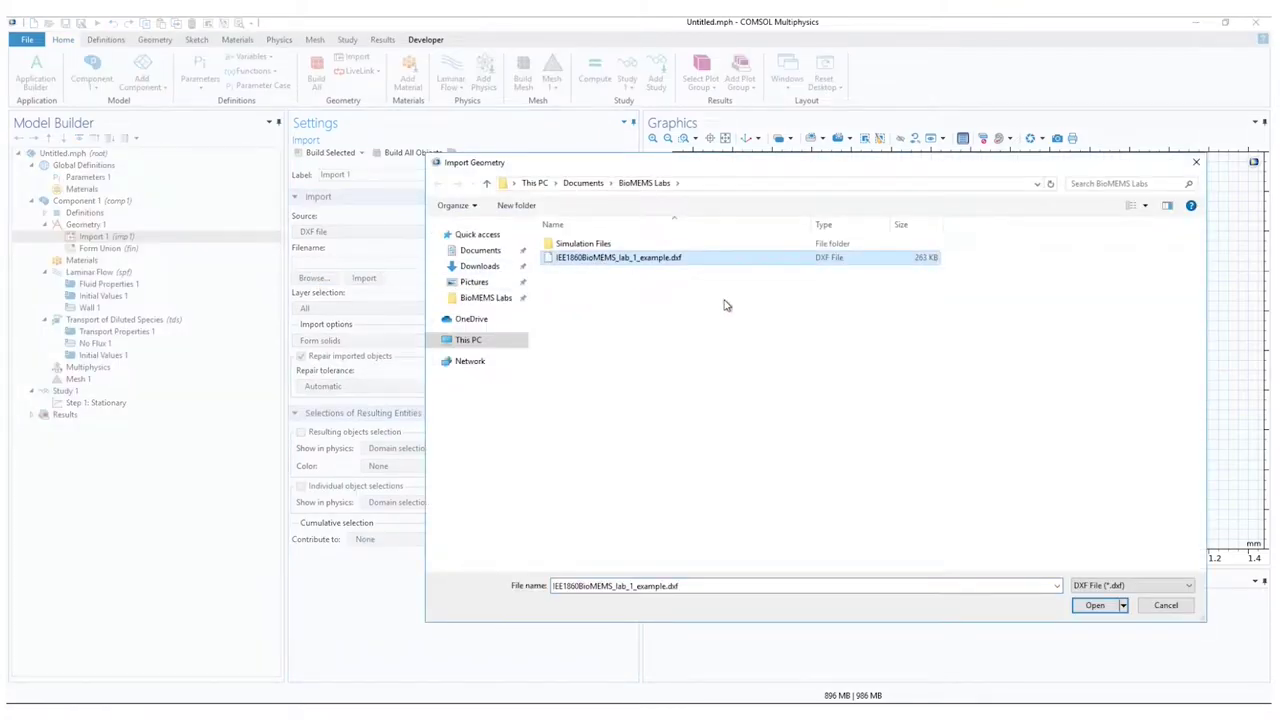
pyautogui.click(1094, 605)
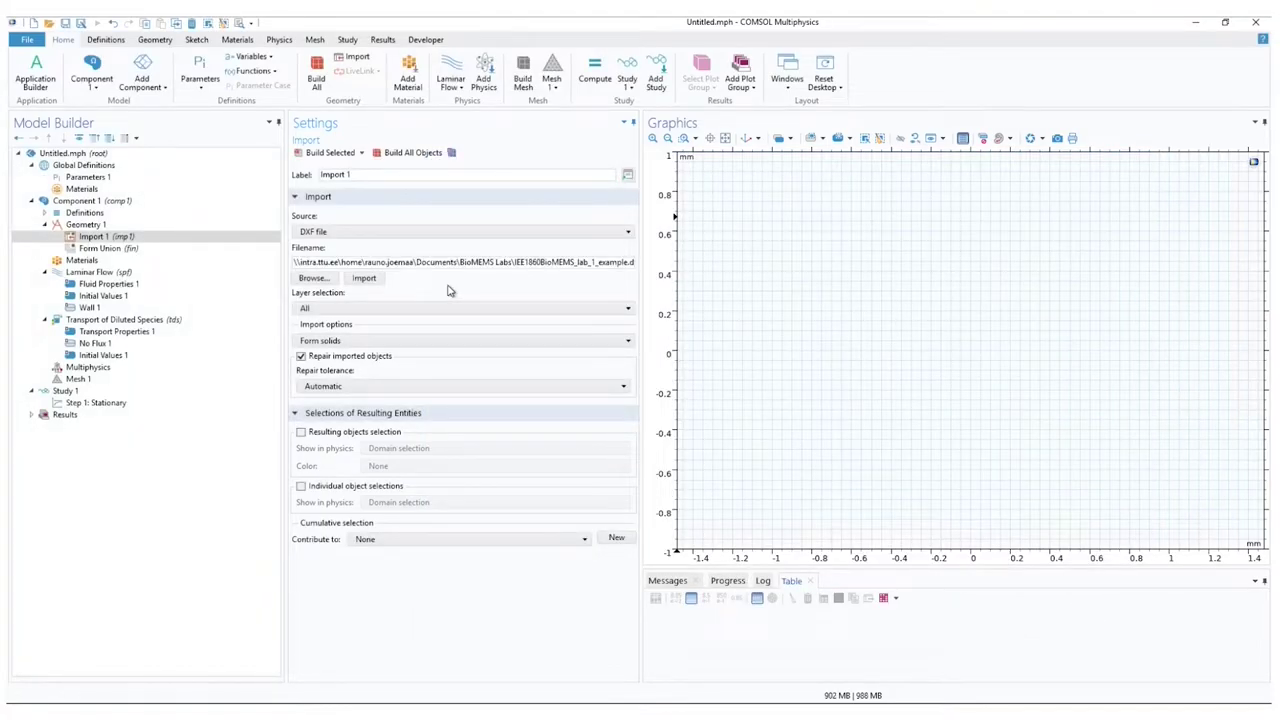
pyautogui.click(370, 280)
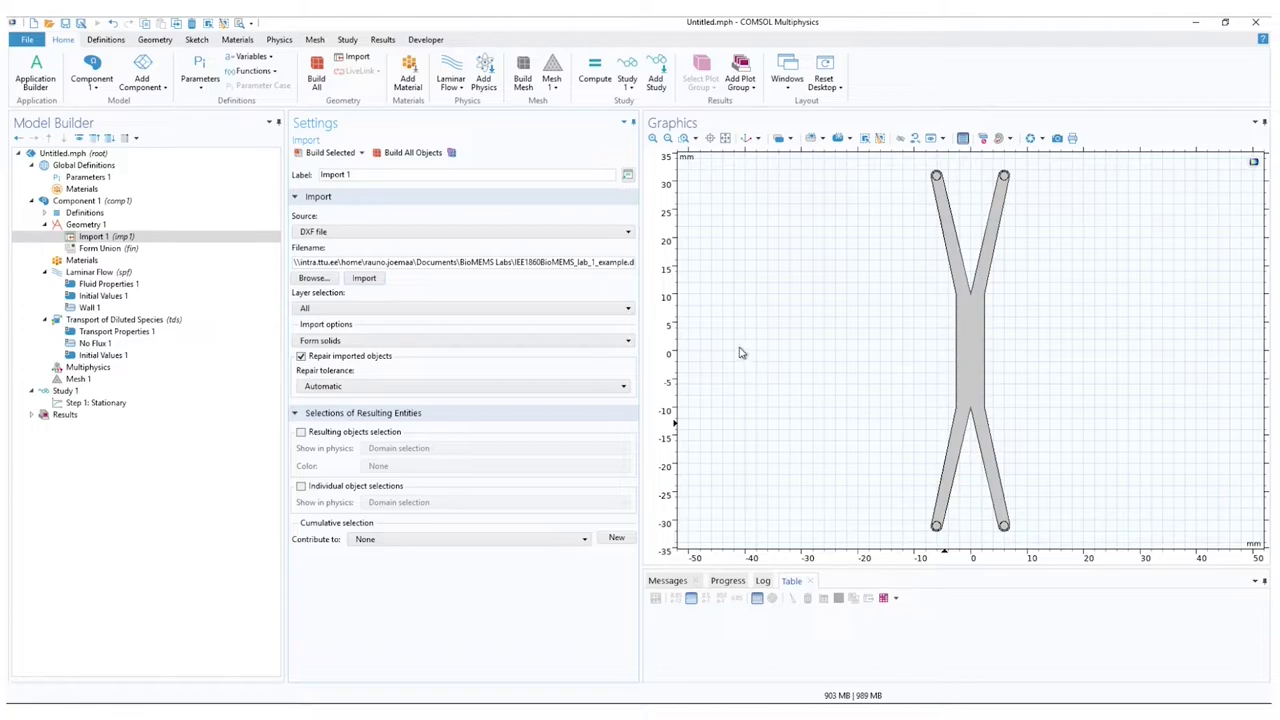
# - Rotate imp1 by 90 degrees, then build all from Form Union
pyautogui.click(160, 39)
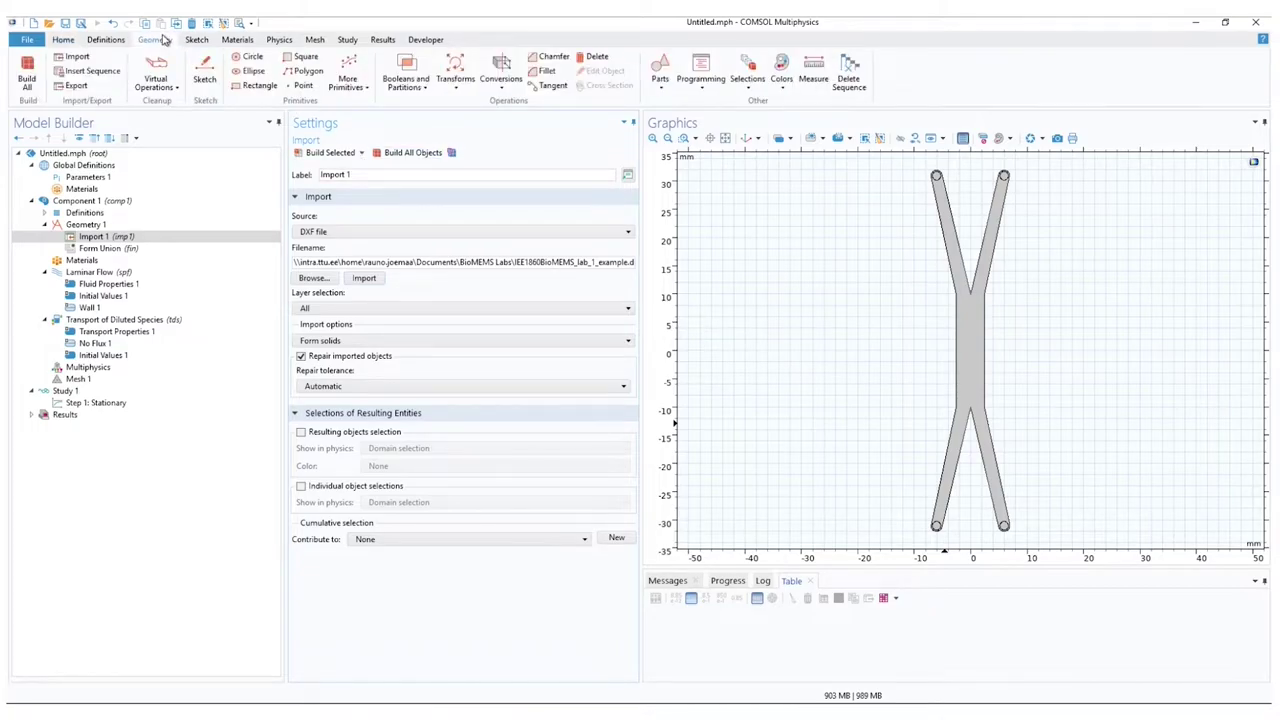
pyautogui.click(462, 84)
pyautogui.click(468, 166)
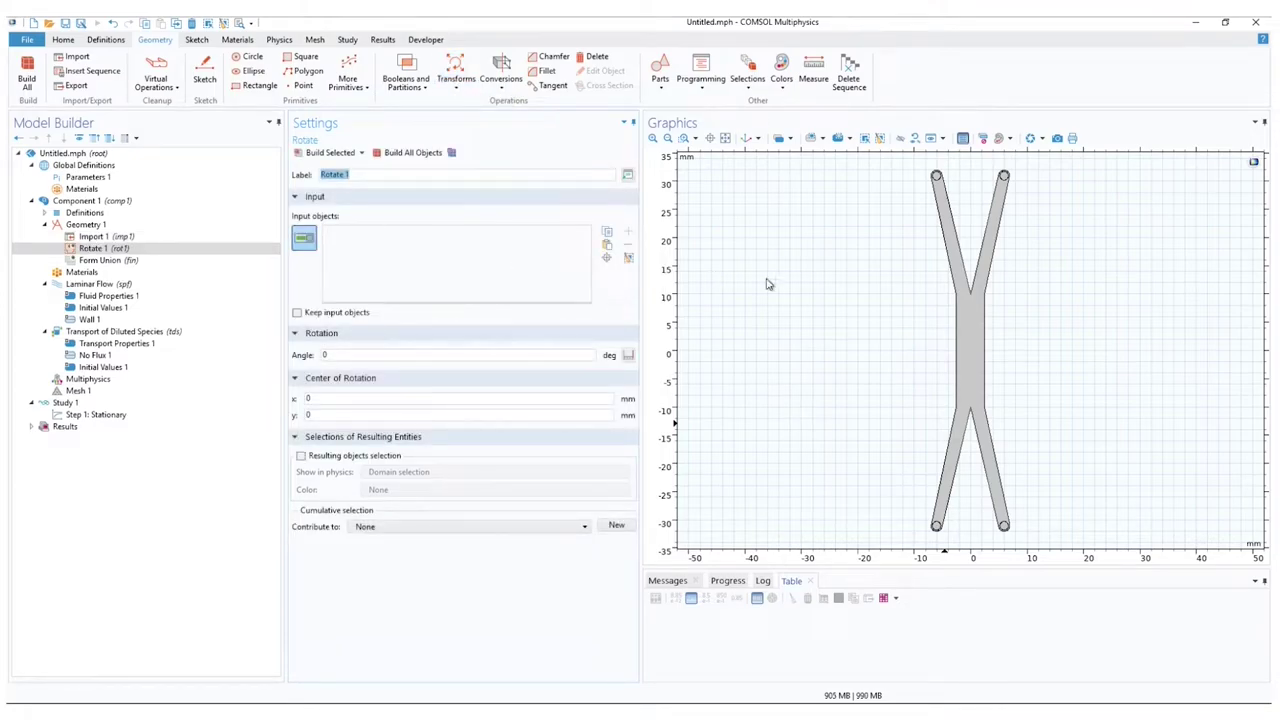
pyautogui.click(965, 334)
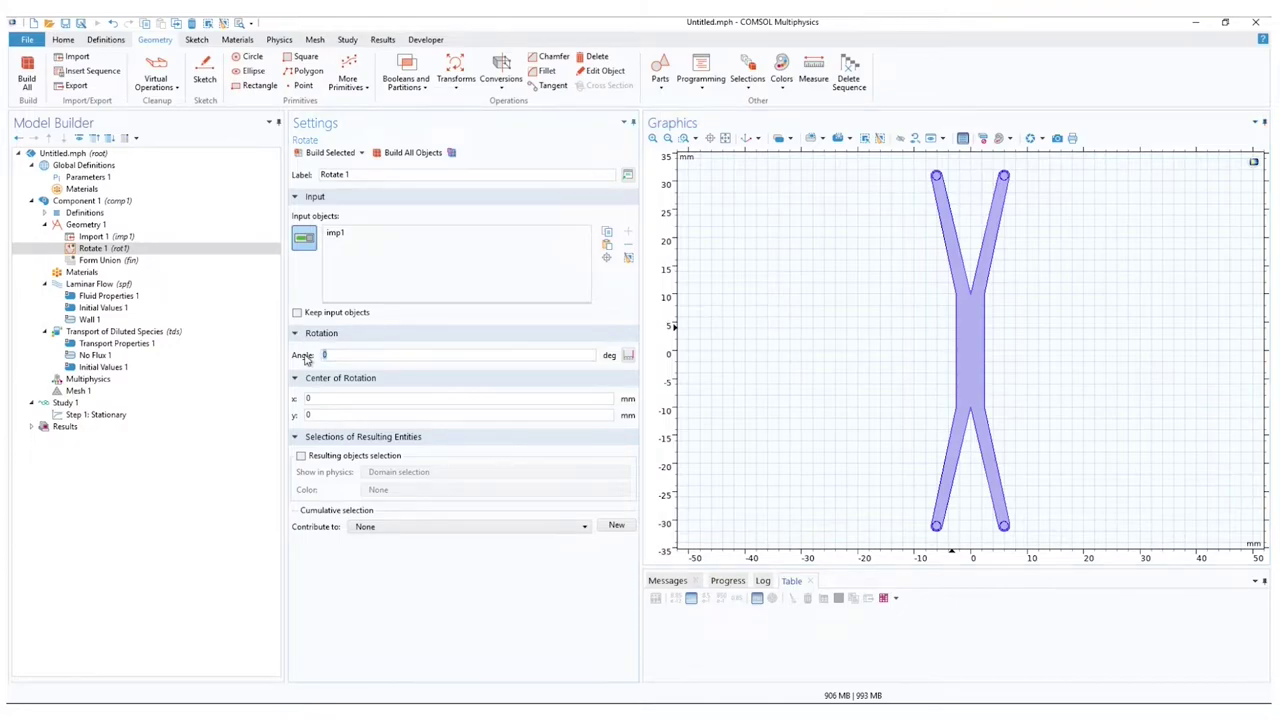
pyautogui.write('90')
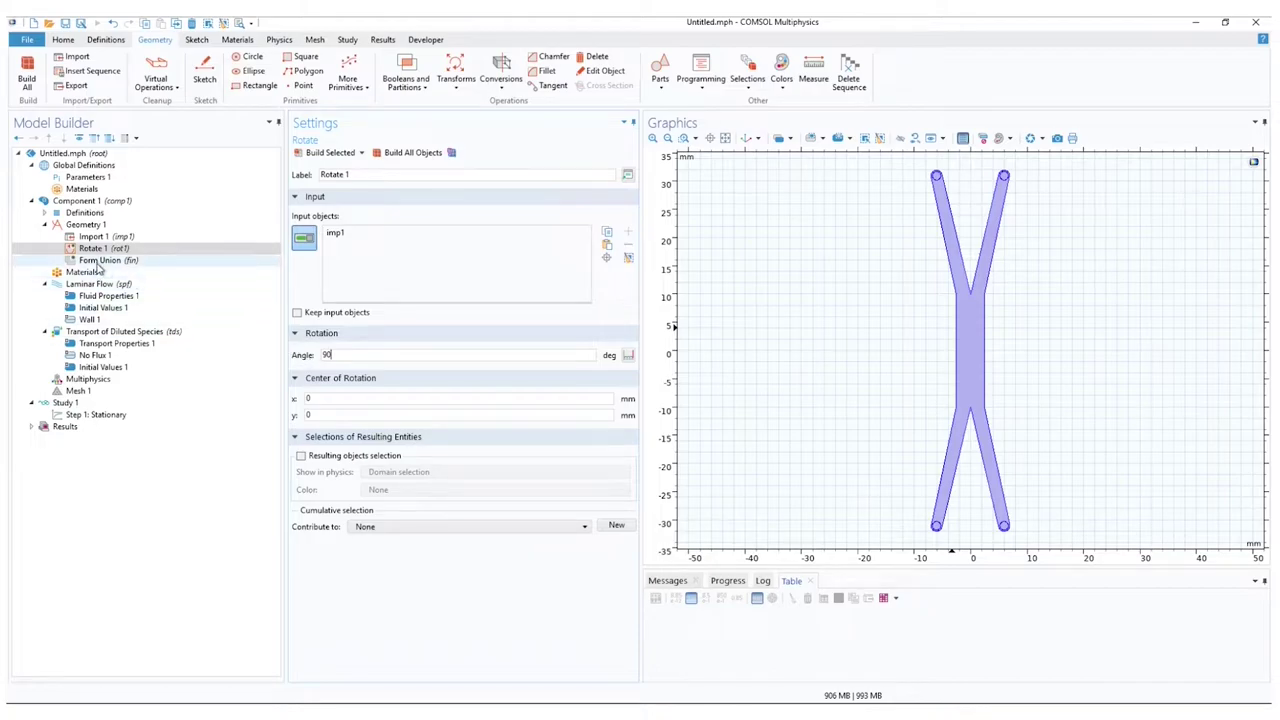
pyautogui.click(100, 261)
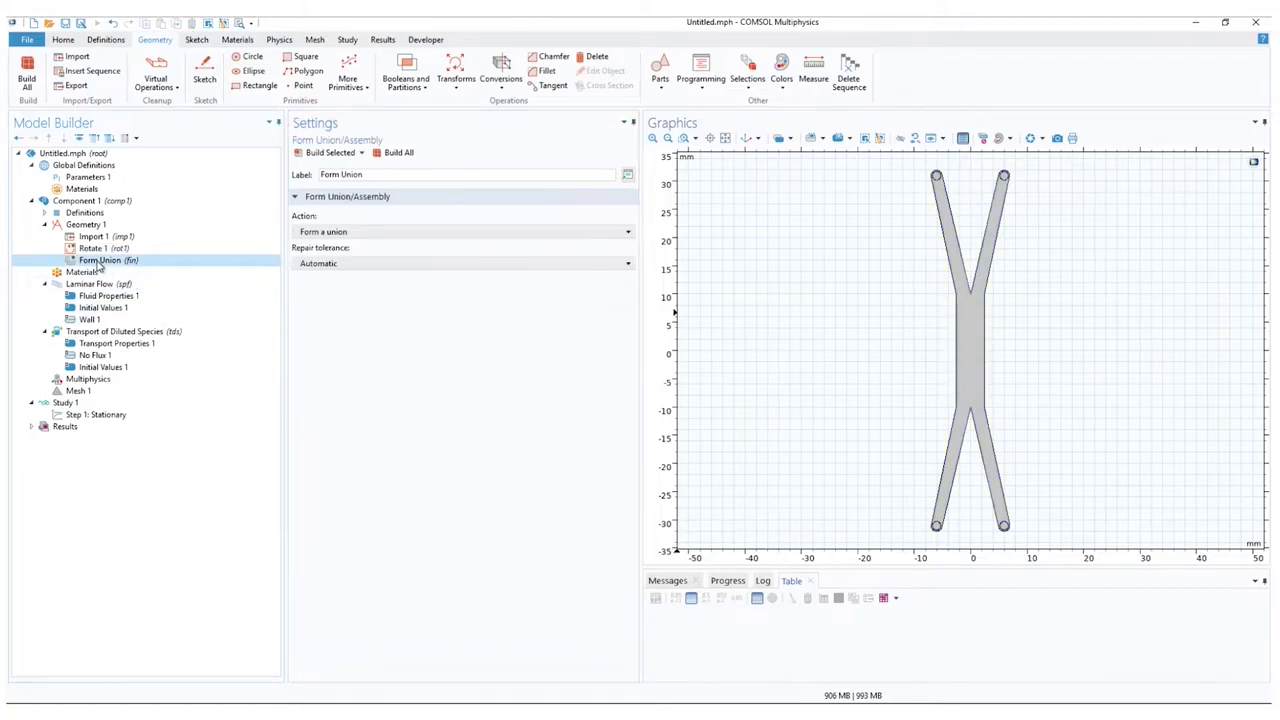
pyautogui.click(397, 153)
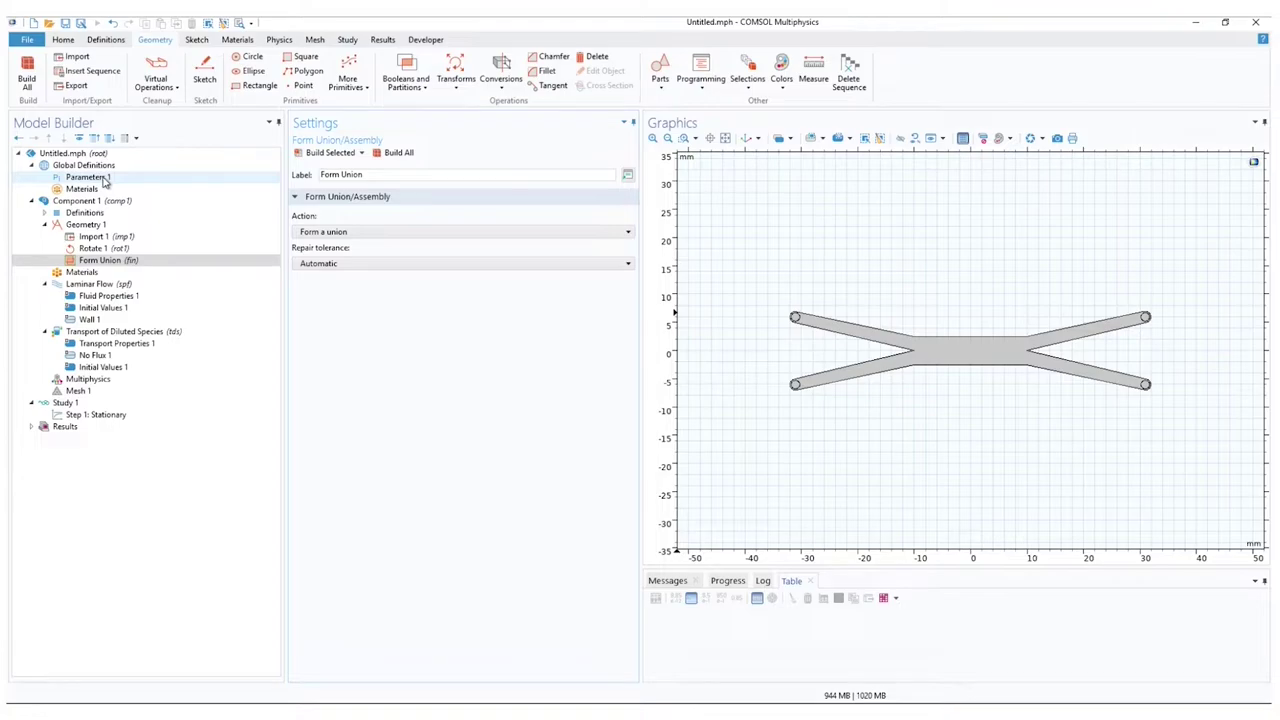
# - Add parameter v_in = 3[ml/min] with description 'Flow rate' in Parameters 1
pyautogui.click(118, 180)
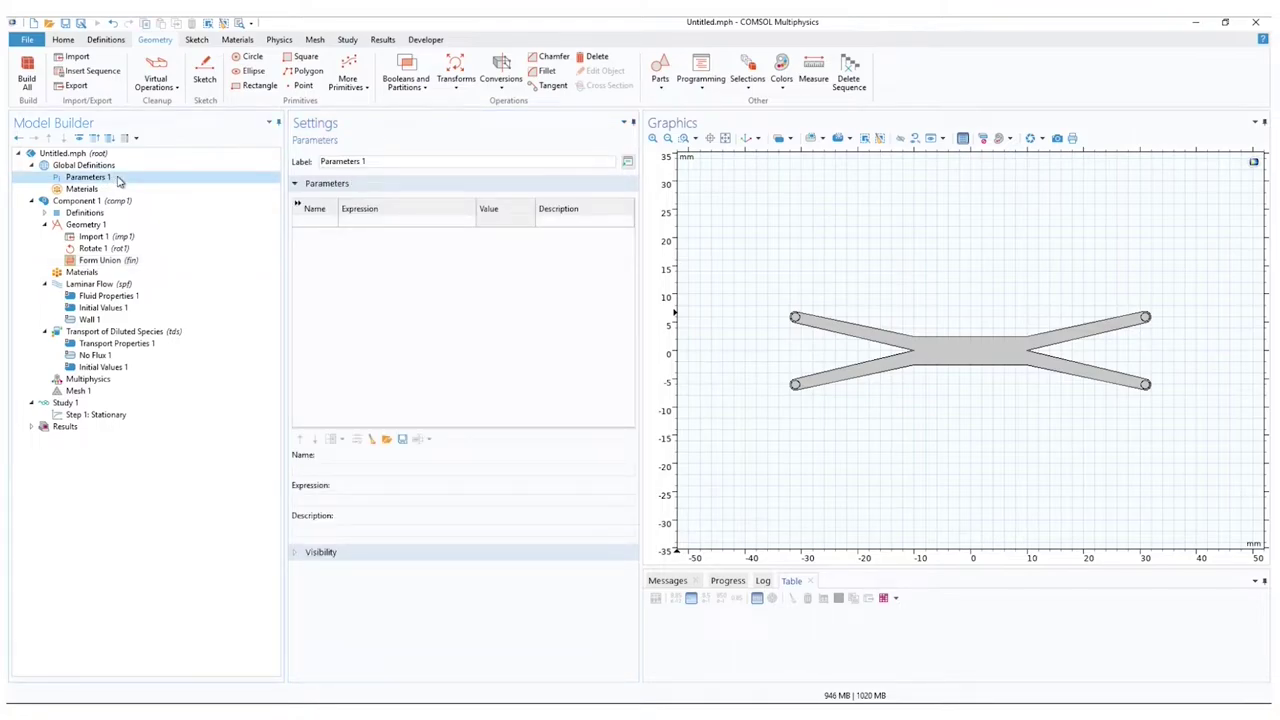
pyautogui.click(309, 224)
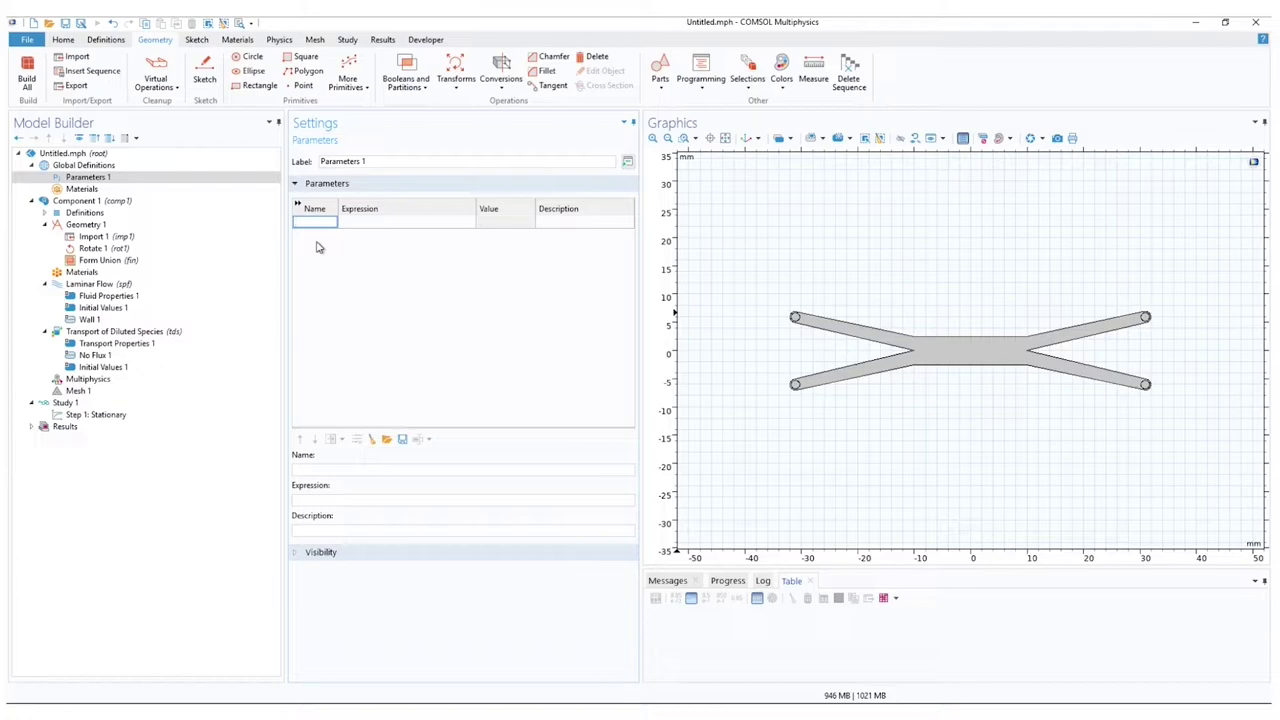
pyautogui.write('v_in')
pyautogui.press('Tab')
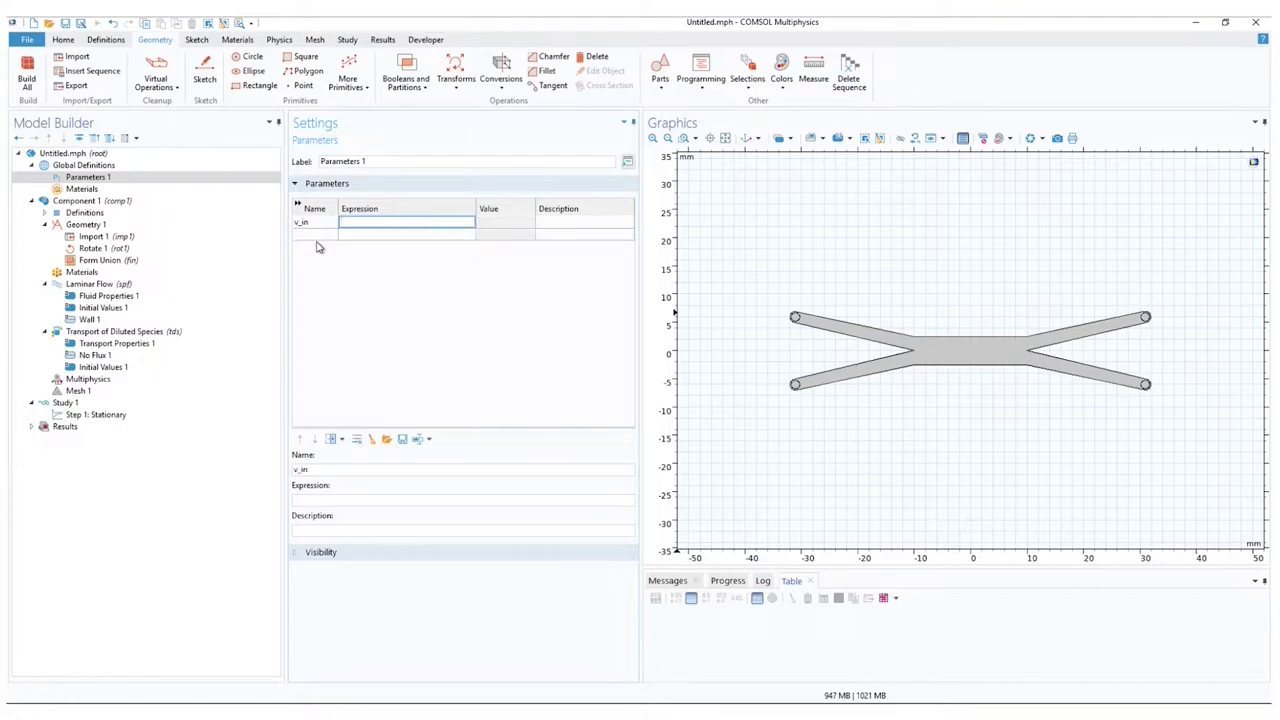
pyautogui.write('3[ml/min')
pyautogui.press('Tab')
pyautogui.write('Flow rate')
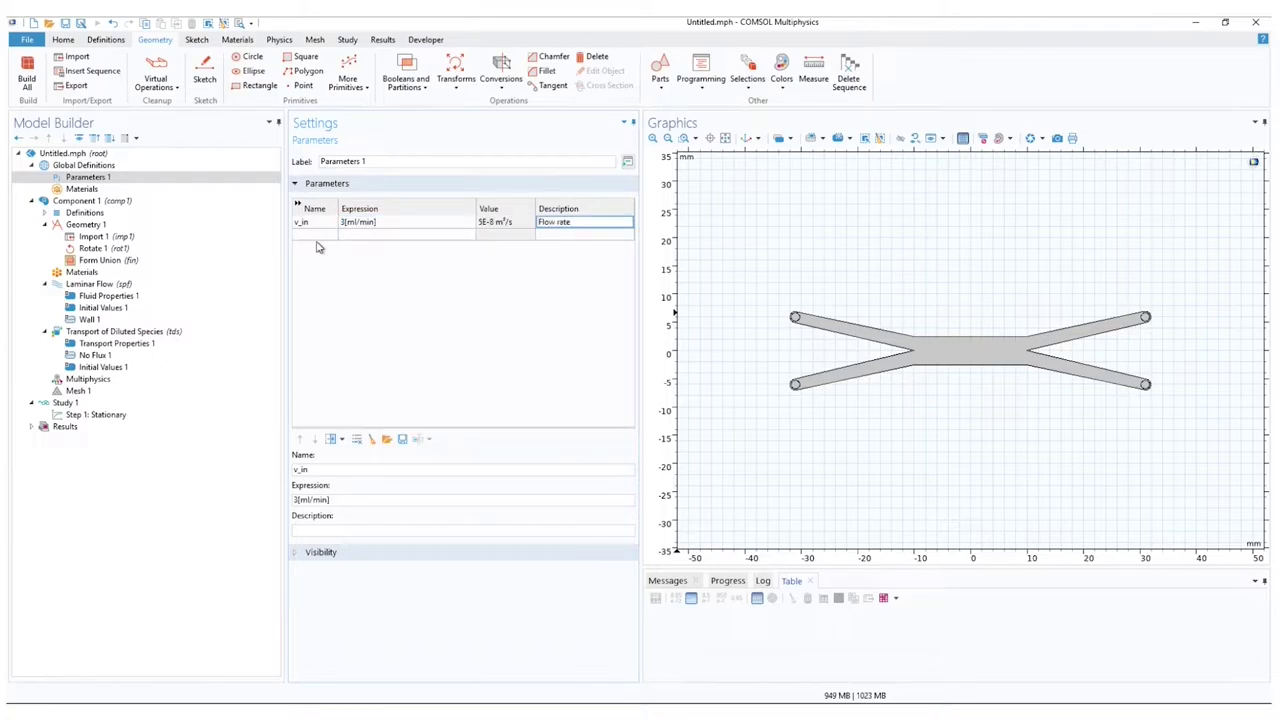
pyautogui.press('Tab')
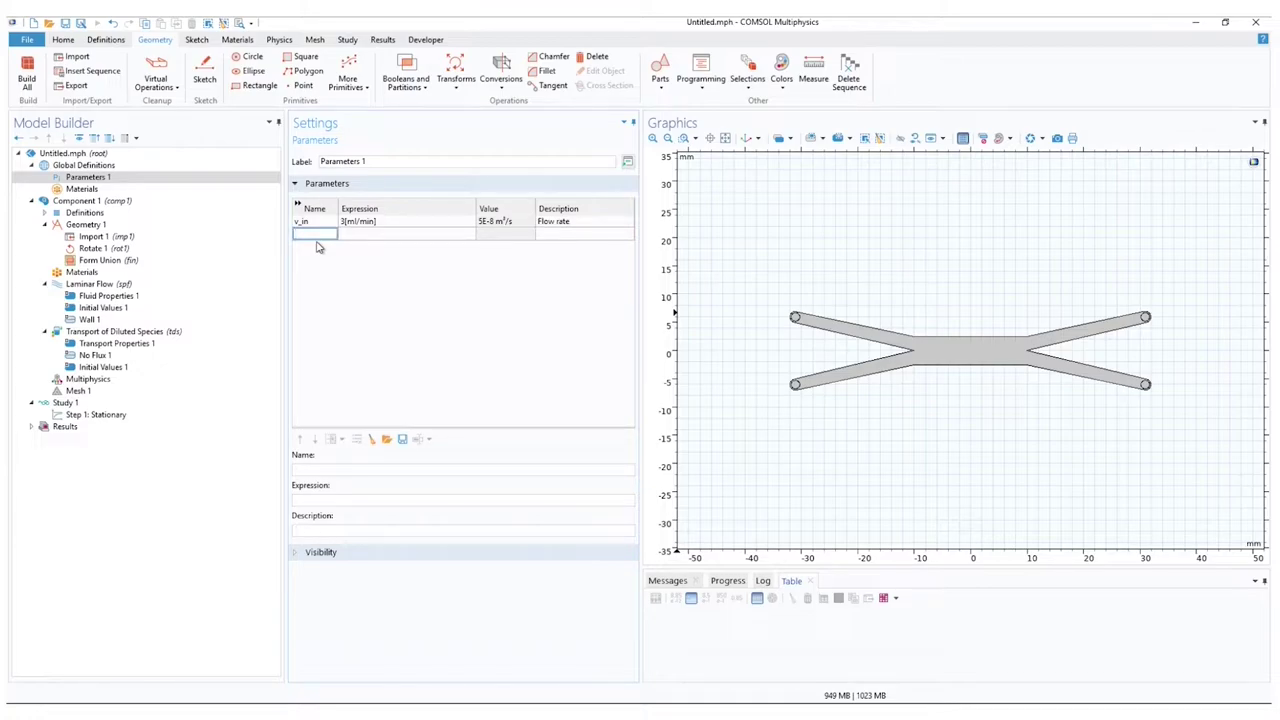
# - Add parameter c_in = 3[mol/L] with description 'Concentration'
pyautogui.write('c_in')
pyautogui.press('Tab')
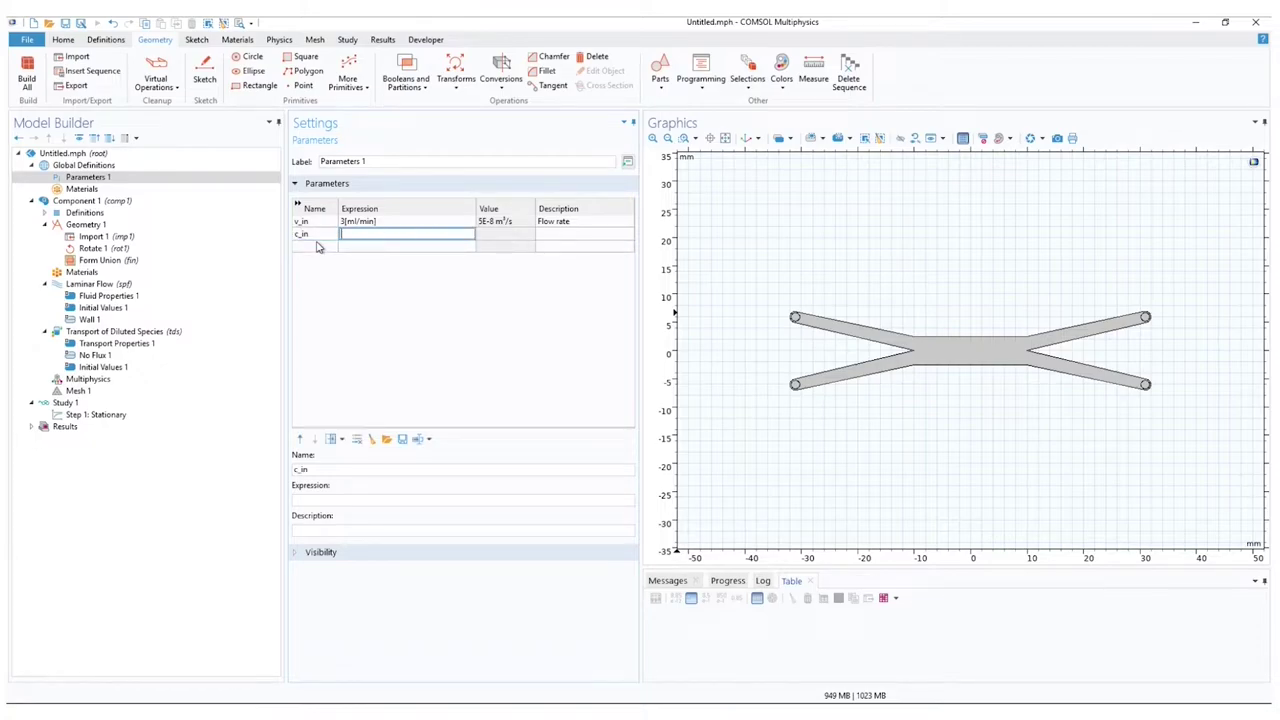
pyautogui.write('3[mol/L]')
pyautogui.press('Tab')
pyautogui.write('Concentration')
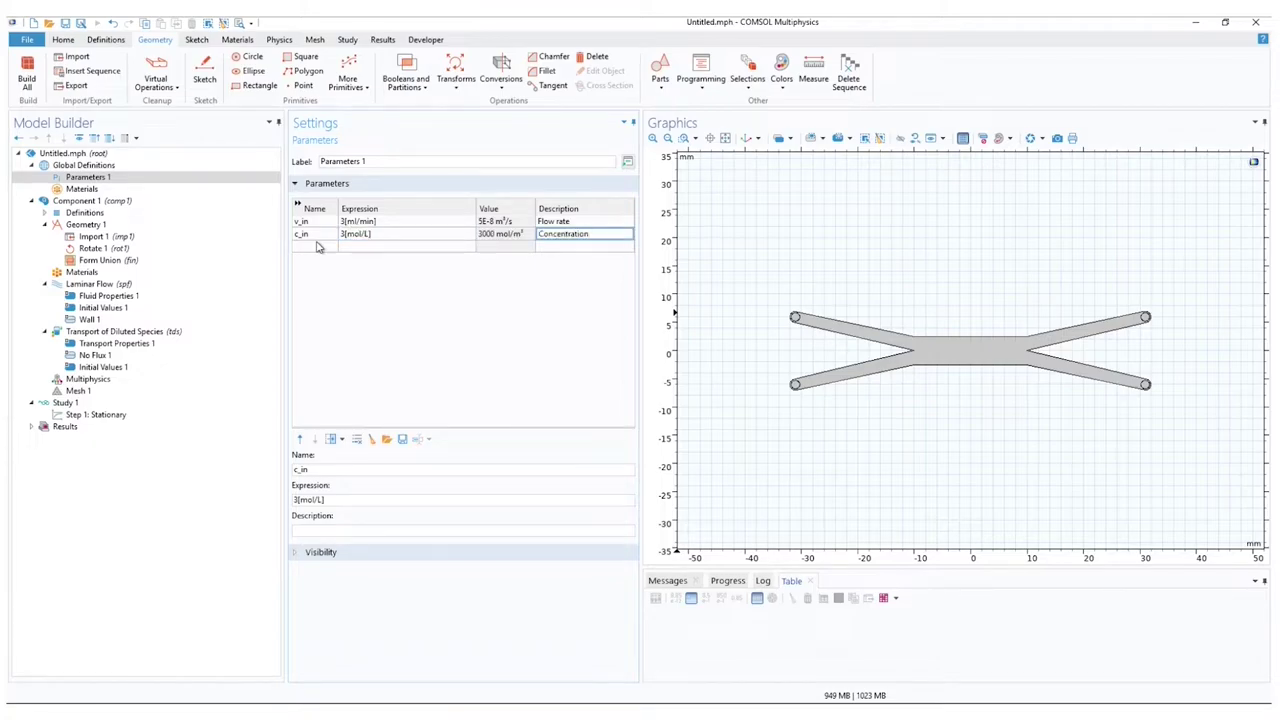
pyautogui.press('Return')
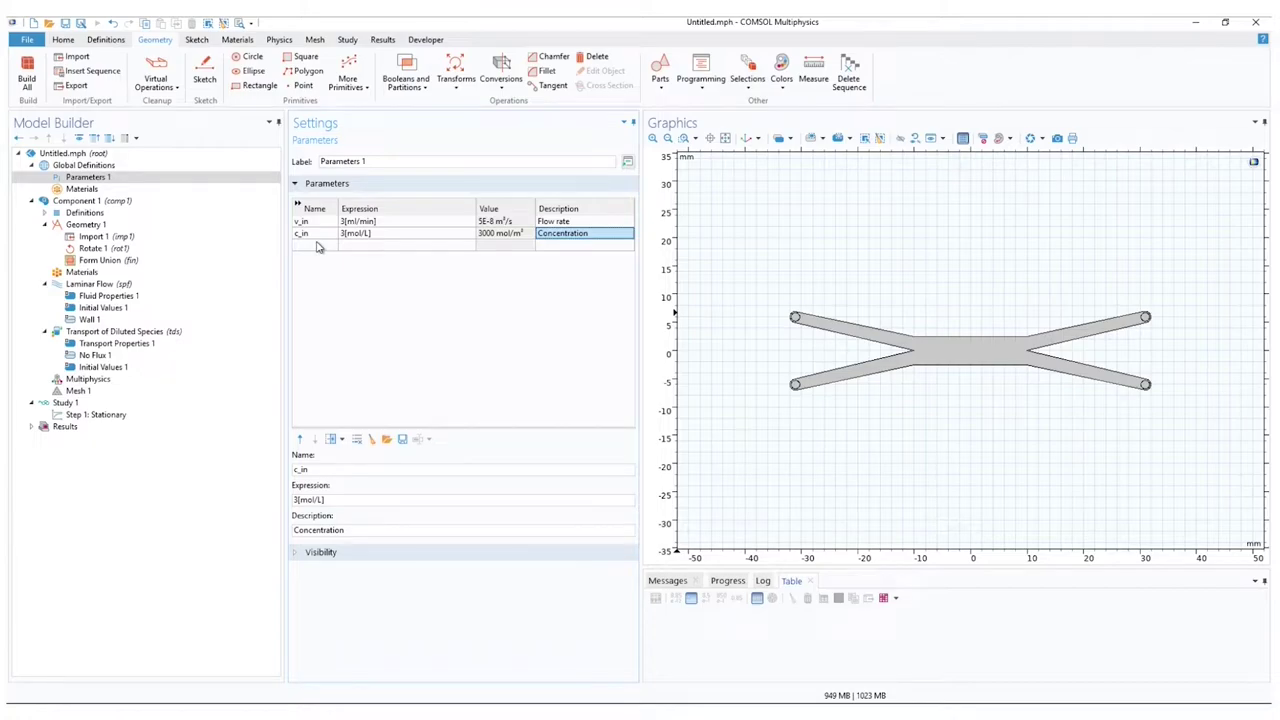
pyautogui.click(317, 247)
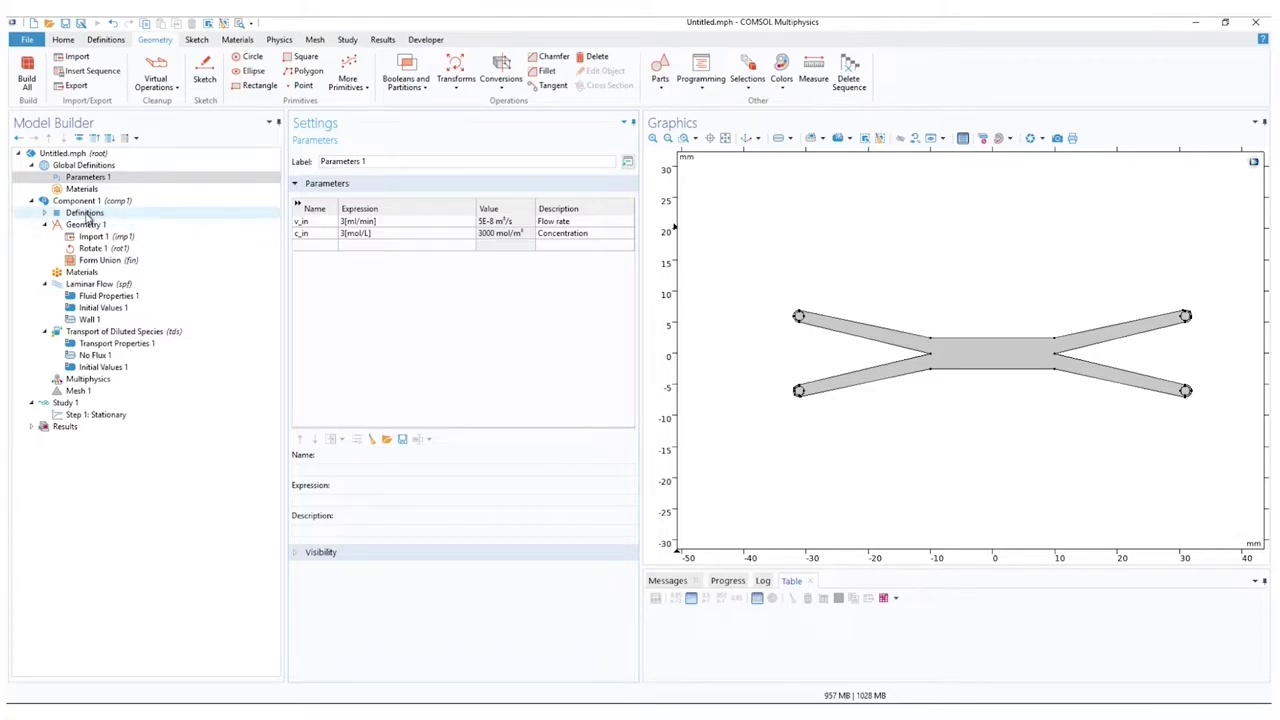
pyautogui.click(87, 217)
# - Add an explicit boundary-level selection named 'Outlets' under Definitions
pyautogui.rightClick(87, 217)
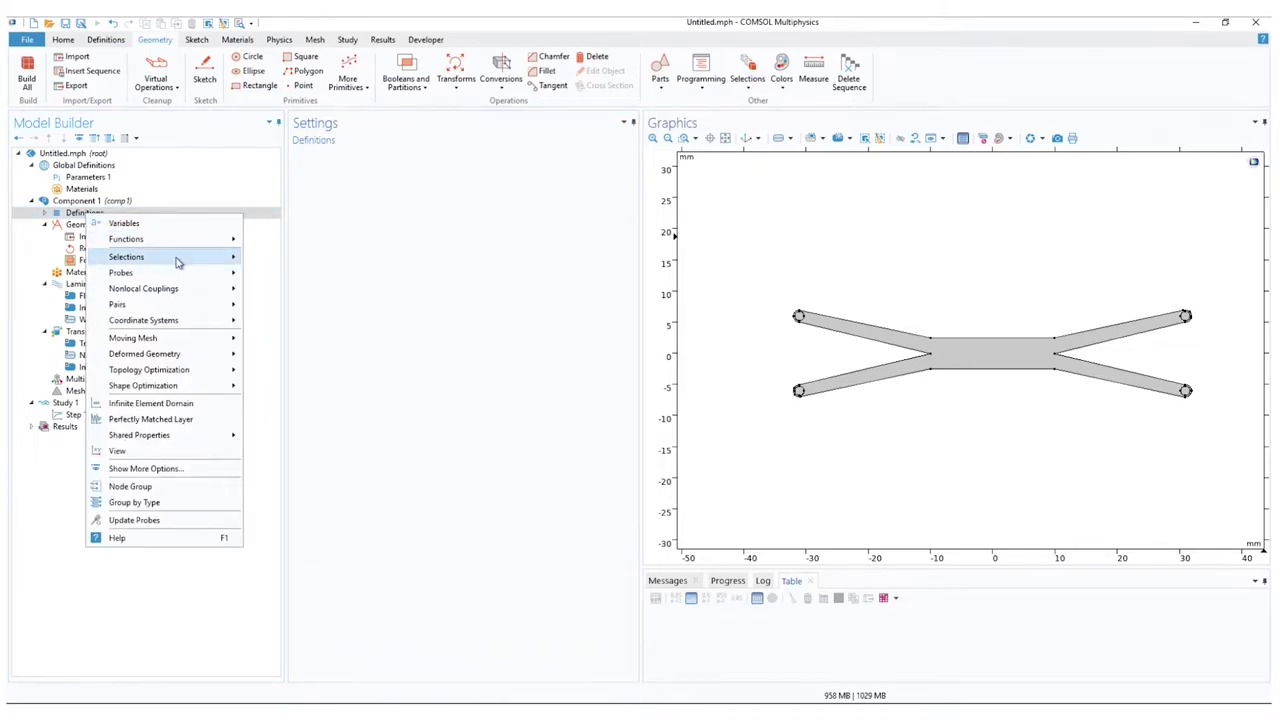
pyautogui.moveTo(194, 260)
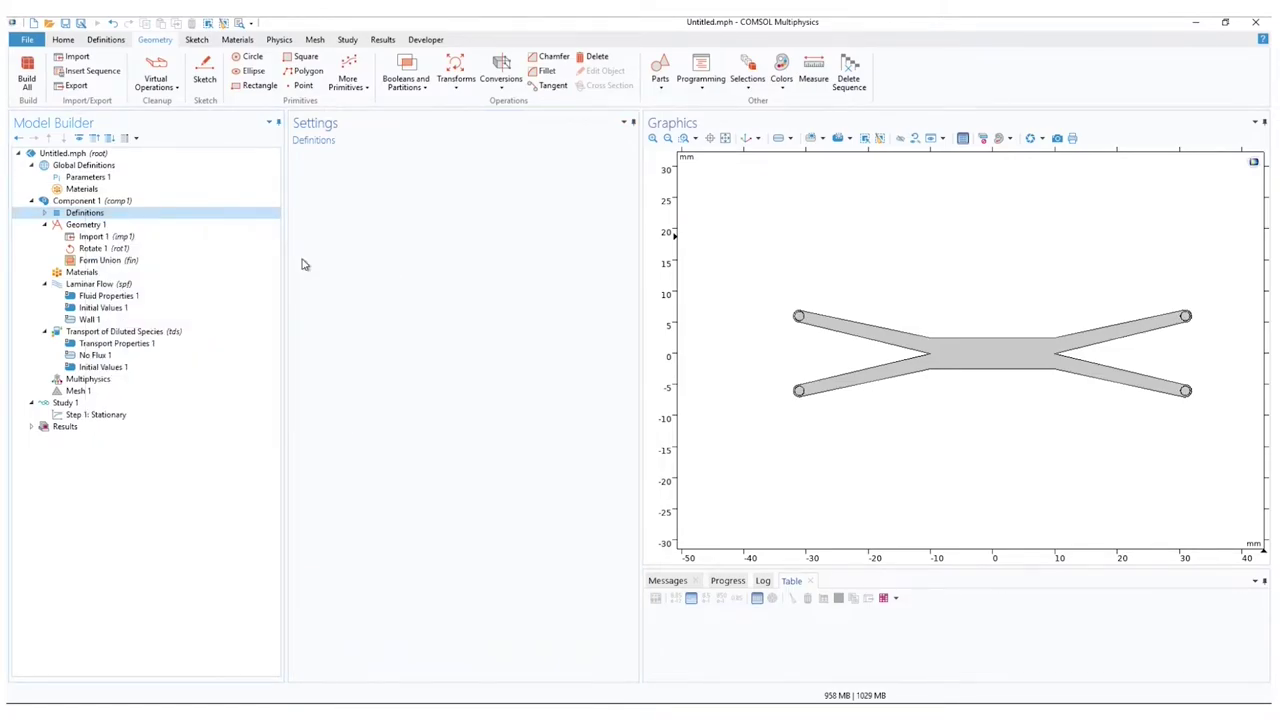
pyautogui.doubleClick(383, 159)
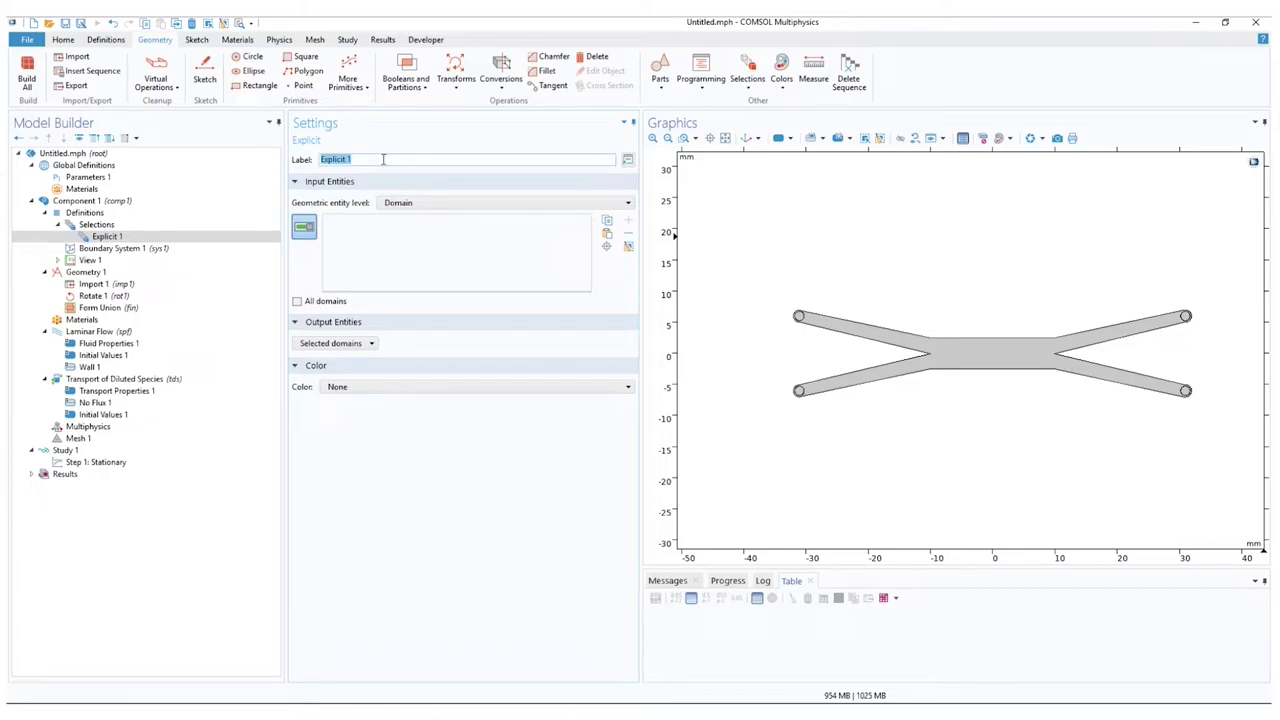
pyautogui.doubleClick(383, 159)
pyautogui.write('Outlets')
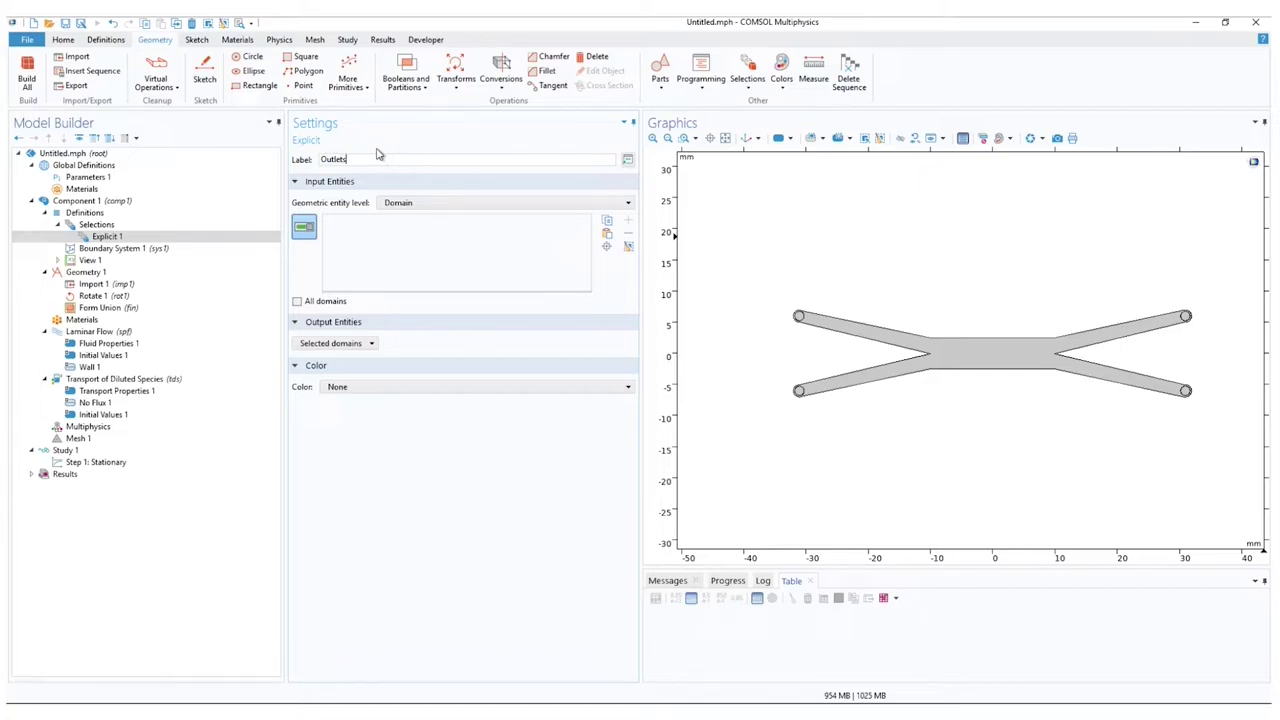
pyautogui.click(413, 203)
pyautogui.click(418, 230)
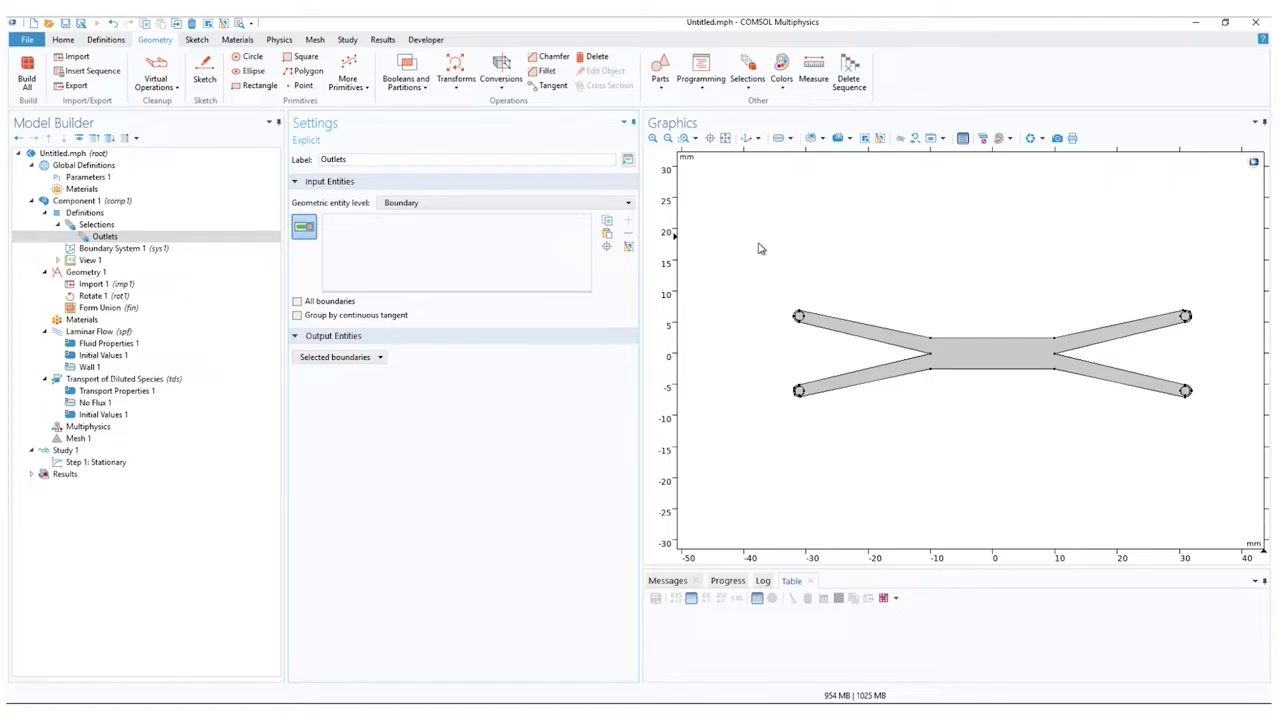
# - Zoom onto the right-hand outlets and add the upper outlet circle's four arcs
pyautogui.moveTo(760, 247)
pyautogui.mouseDown(button='middle')
pyautogui.moveTo(760, 289)
pyautogui.moveTo(763, 240)
pyautogui.moveTo(757, 274)
pyautogui.moveTo(759, 253)
pyautogui.mouseUp(button='middle')
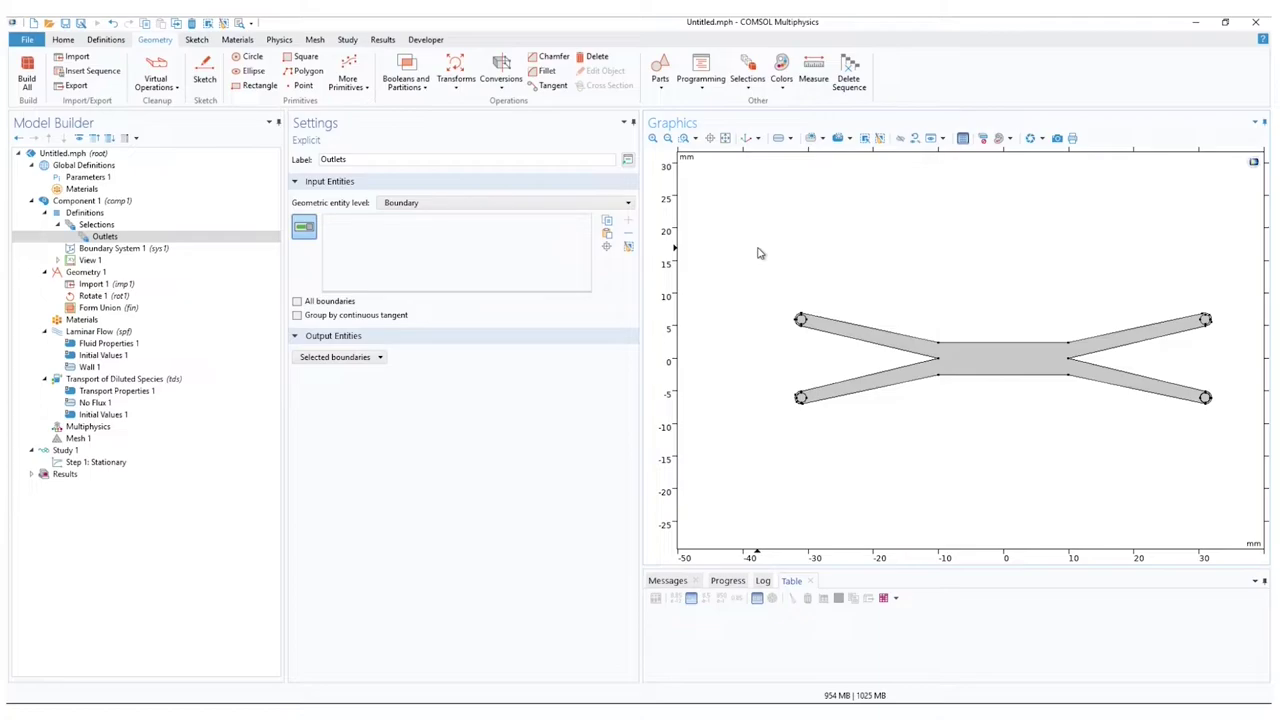
pyautogui.moveTo(759, 253)
pyautogui.mouseDown(button='right')
pyautogui.moveTo(811, 240)
pyautogui.moveTo(803, 300)
pyautogui.moveTo(751, 257)
pyautogui.moveTo(765, 264)
pyautogui.mouseUp(button='right')
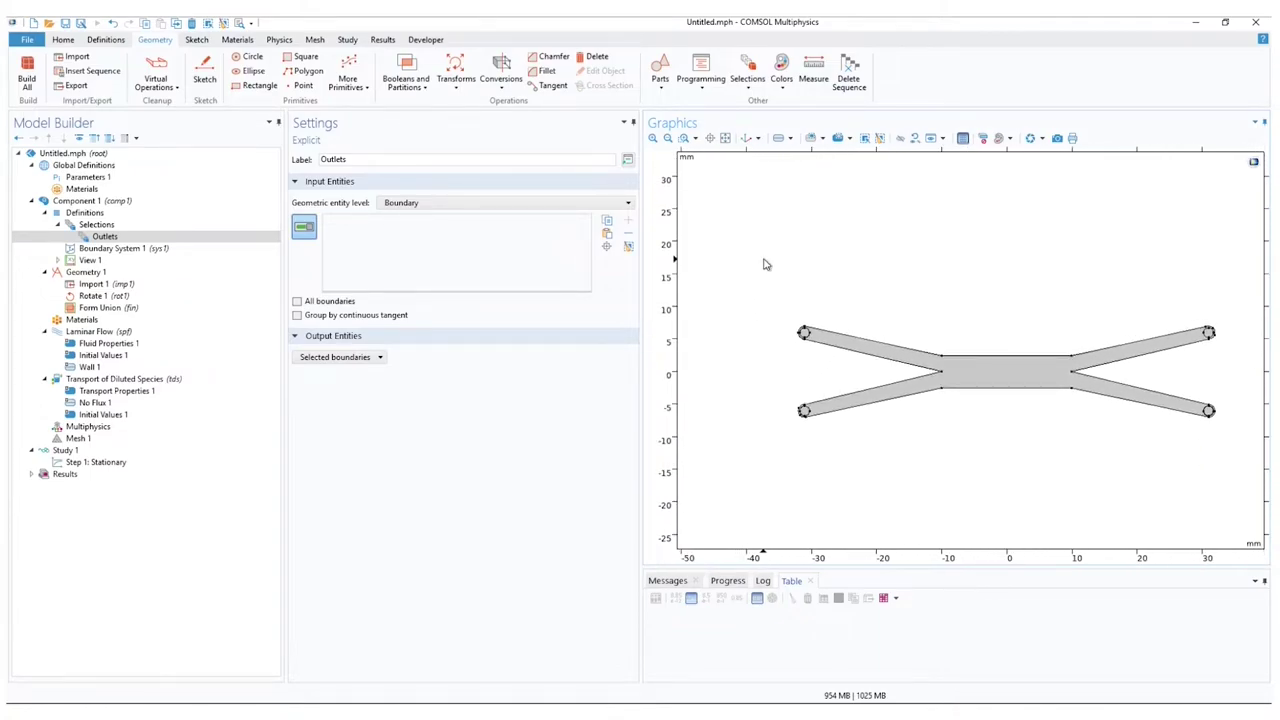
pyautogui.click(725, 139)
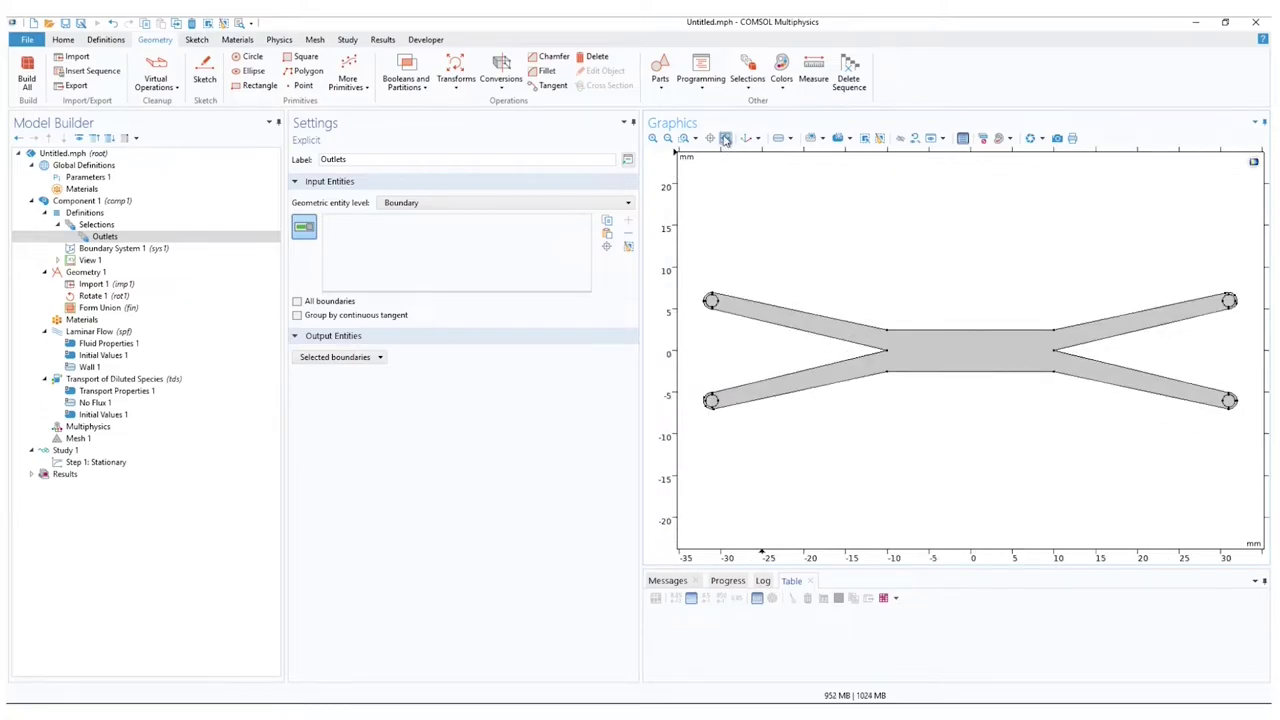
pyautogui.click(689, 138)
pyautogui.moveTo(1208, 284); pyautogui.dragTo(1247, 424)
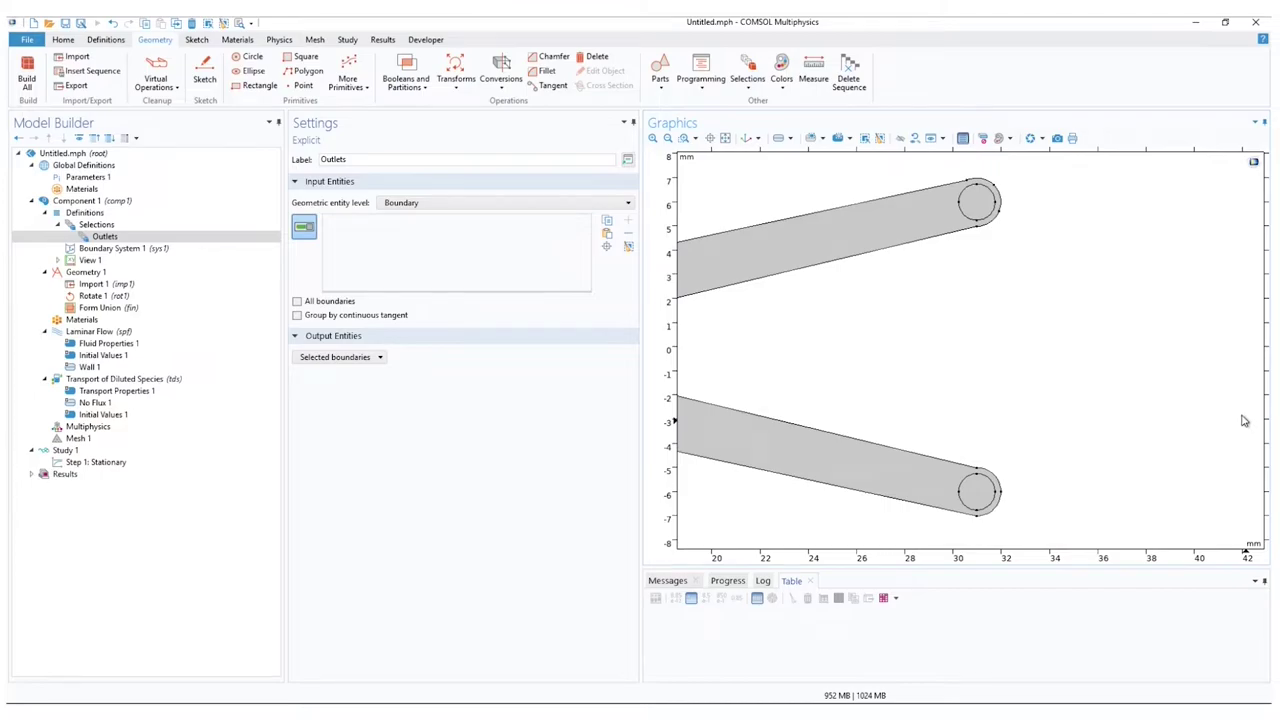
pyautogui.click(962, 198)
pyautogui.click(974, 224)
pyautogui.click(995, 214)
pyautogui.click(988, 190)
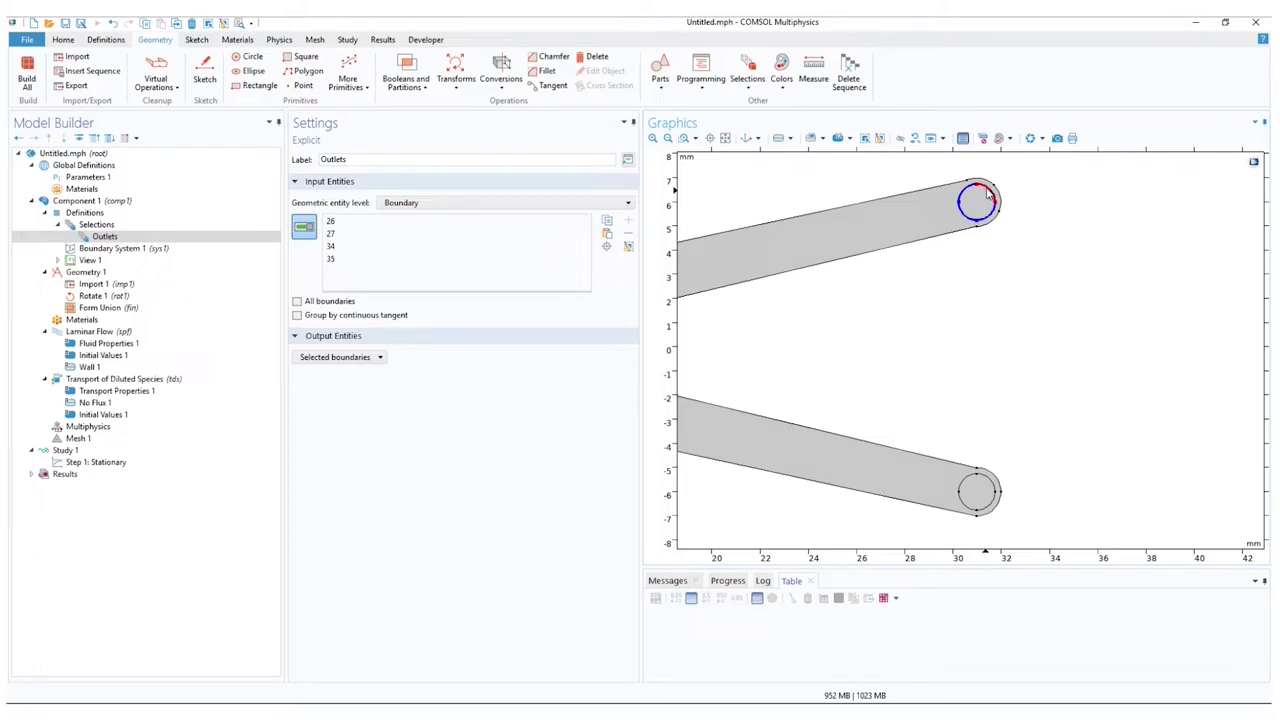
# - Add the five arcs of the lower outlet circle to Outlets
pyautogui.click(964, 490)
pyautogui.click(968, 512)
pyautogui.click(994, 488)
pyautogui.click(986, 476)
pyautogui.click(988, 507)
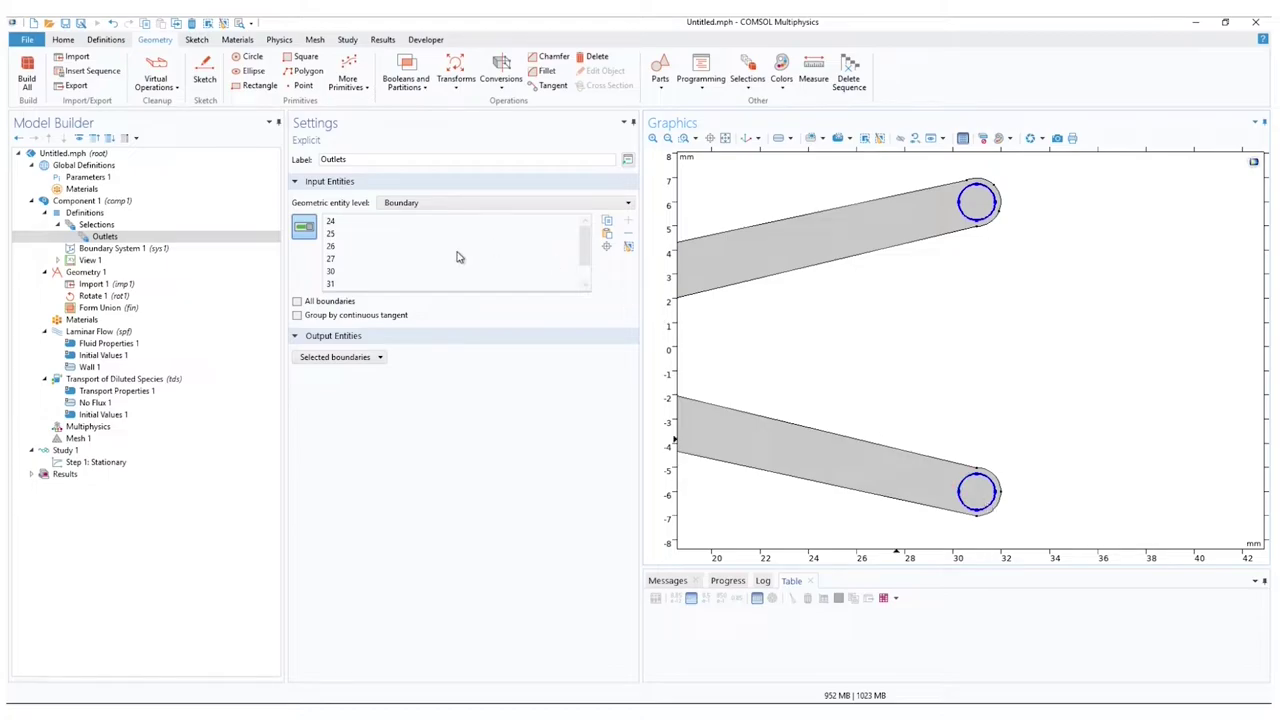
# - Create an explicit selection named 'Inlet 1 Top' at the Boundary entity level
pyautogui.rightClick(120, 225)
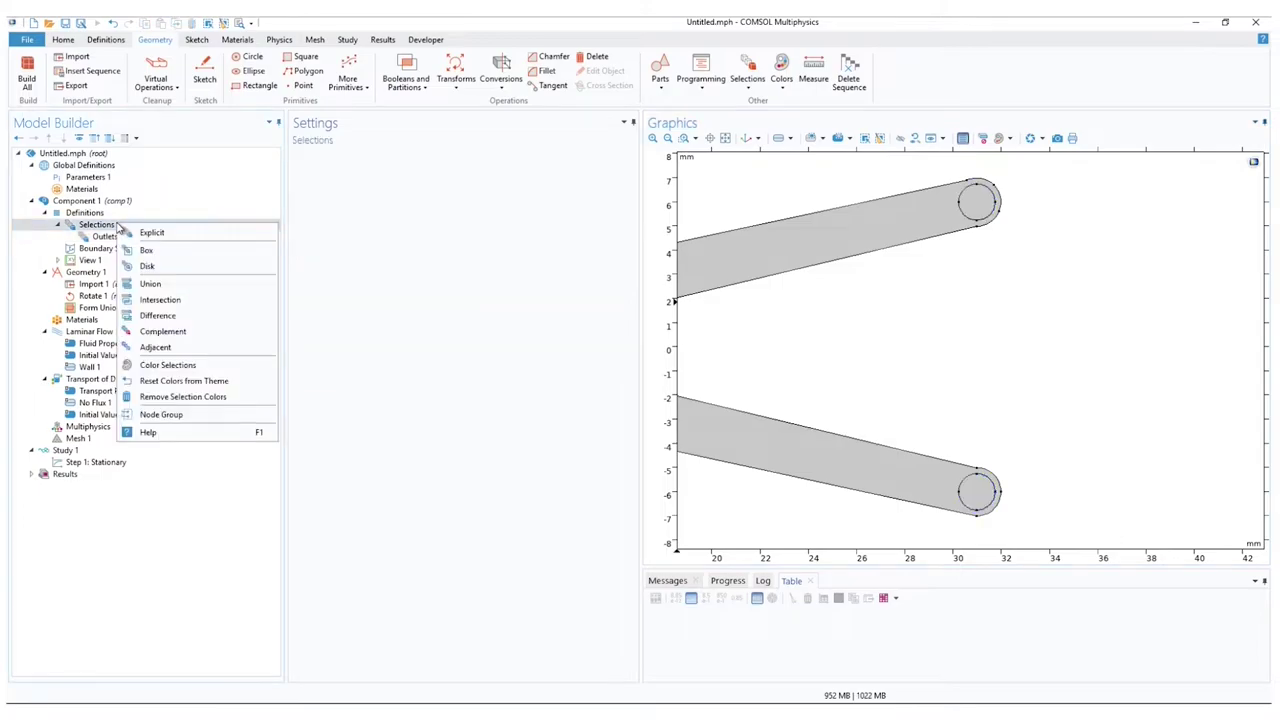
pyautogui.click(155, 233)
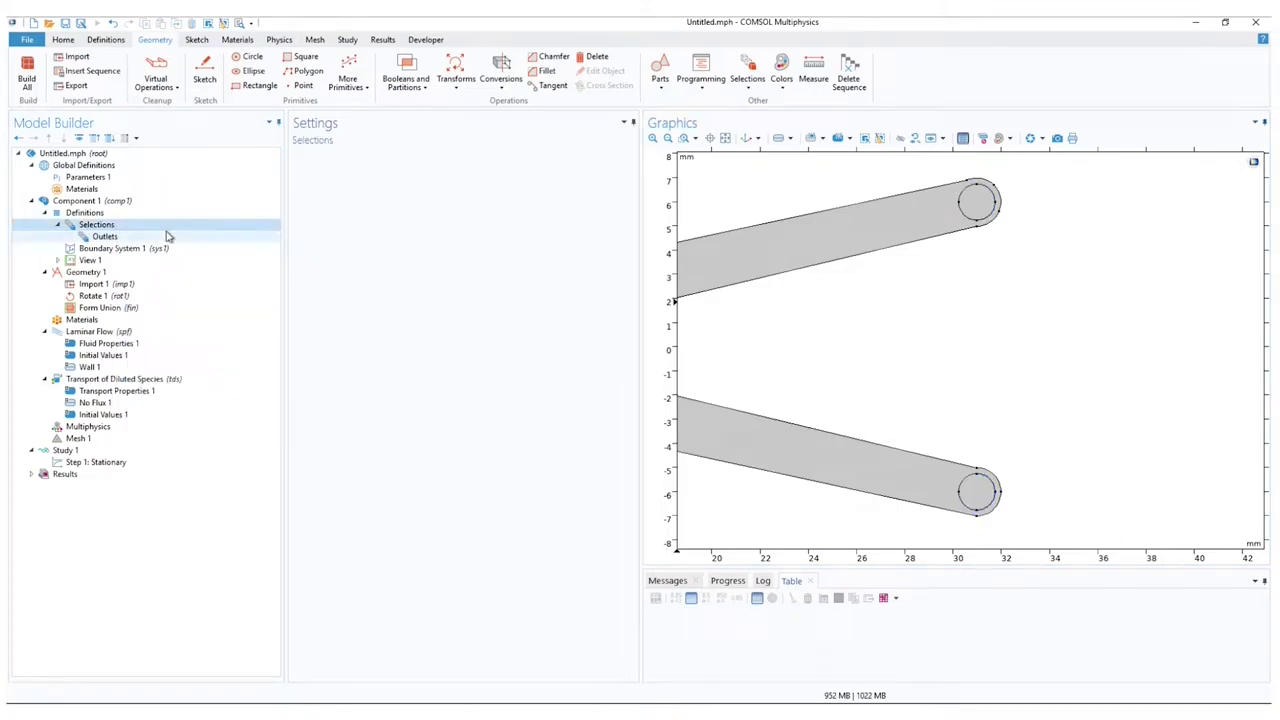
pyautogui.moveTo(358, 160); pyautogui.dragTo(320, 163)
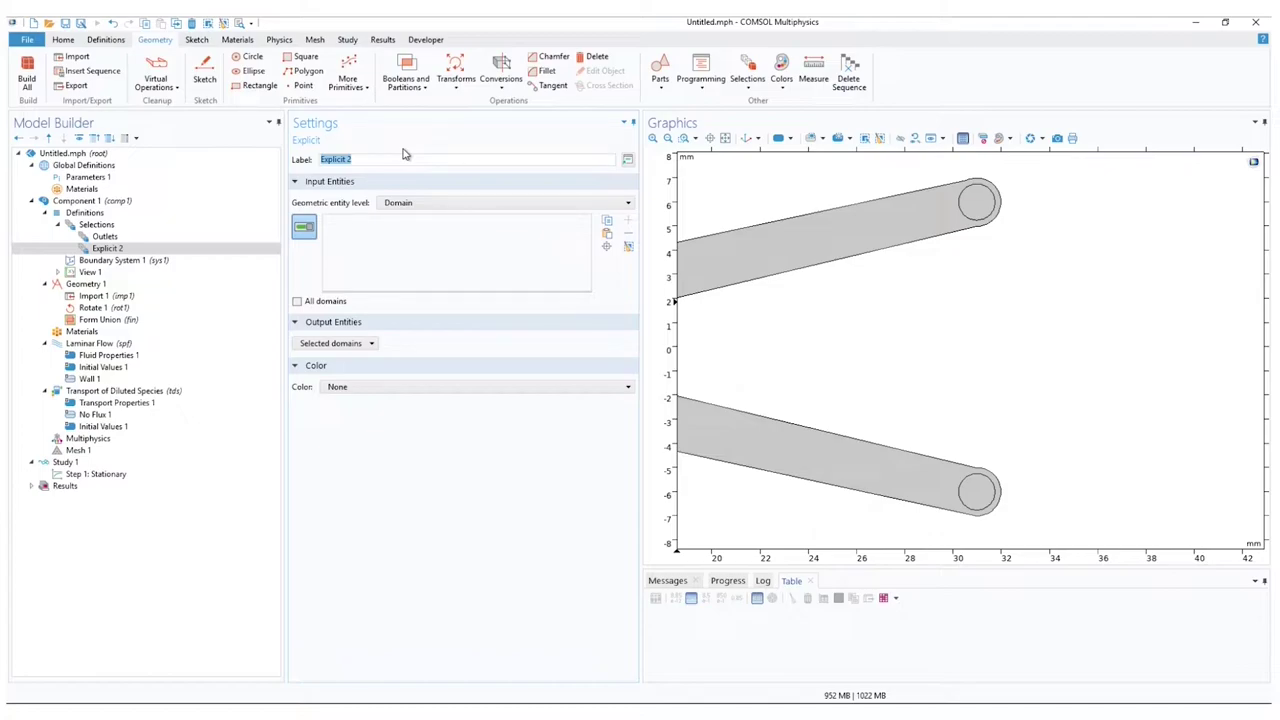
pyautogui.write('Inlet 1 Top')
pyautogui.click(446, 205)
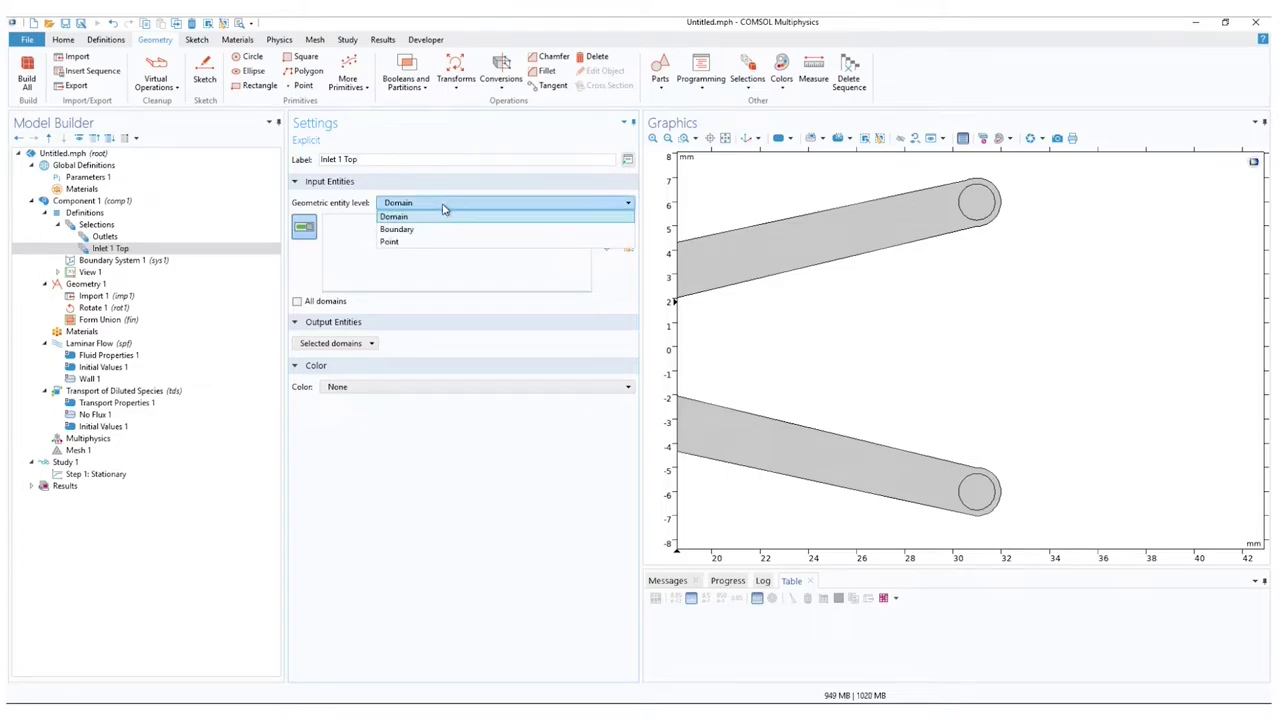
pyautogui.click(415, 229)
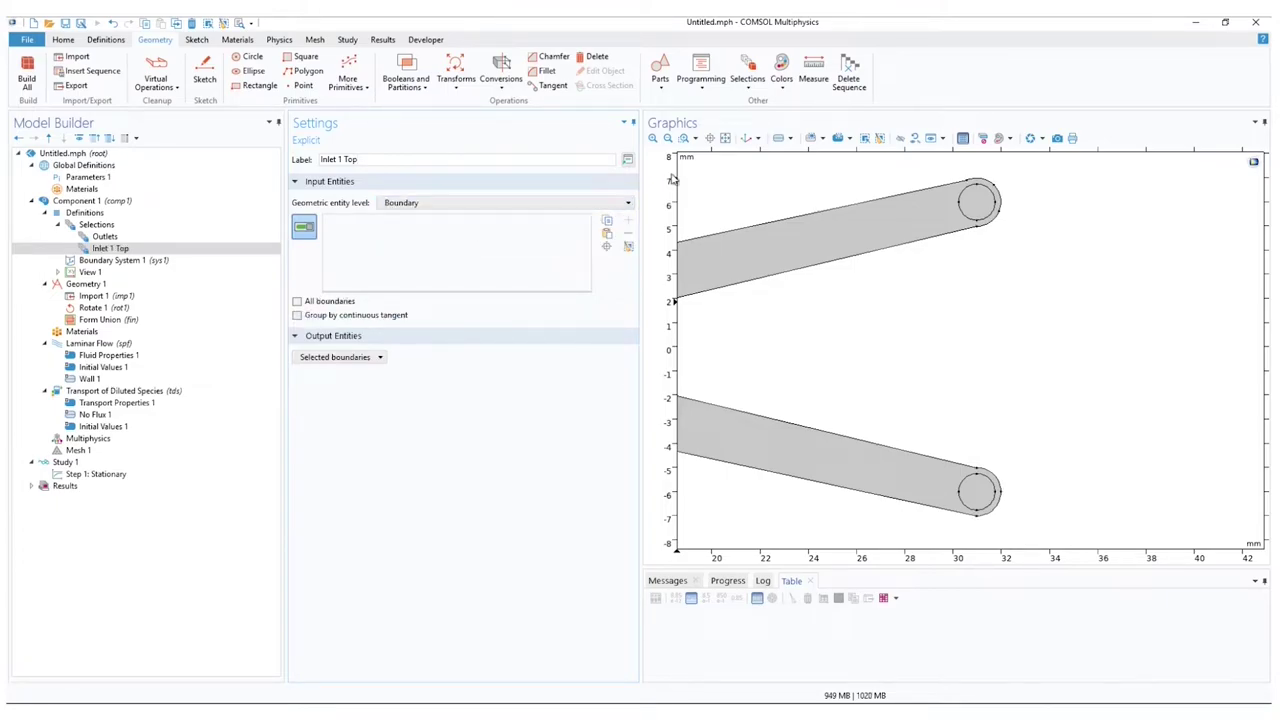
# - Zoom into the upper-left inlet circle and add its four arcs 18, 19, 22 and 23
pyautogui.click(725, 138)
pyautogui.click(683, 138)
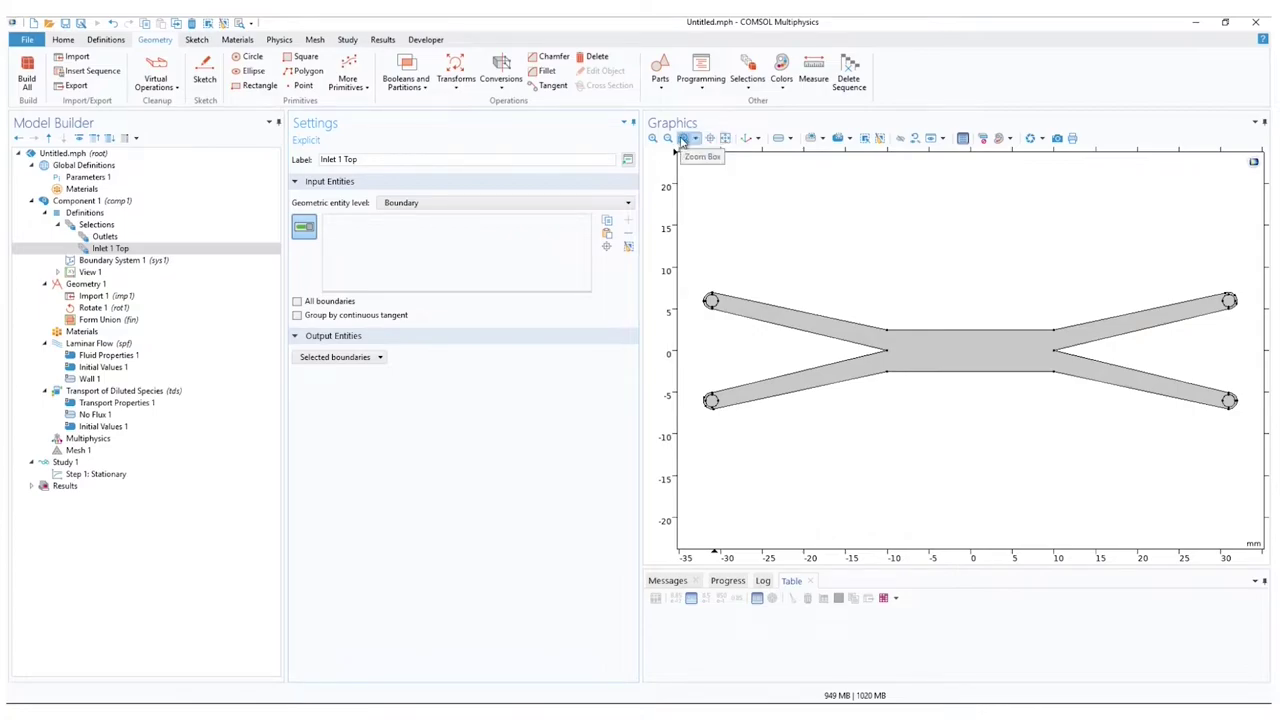
pyautogui.moveTo(694, 278); pyautogui.dragTo(727, 322)
pyautogui.click(962, 319)
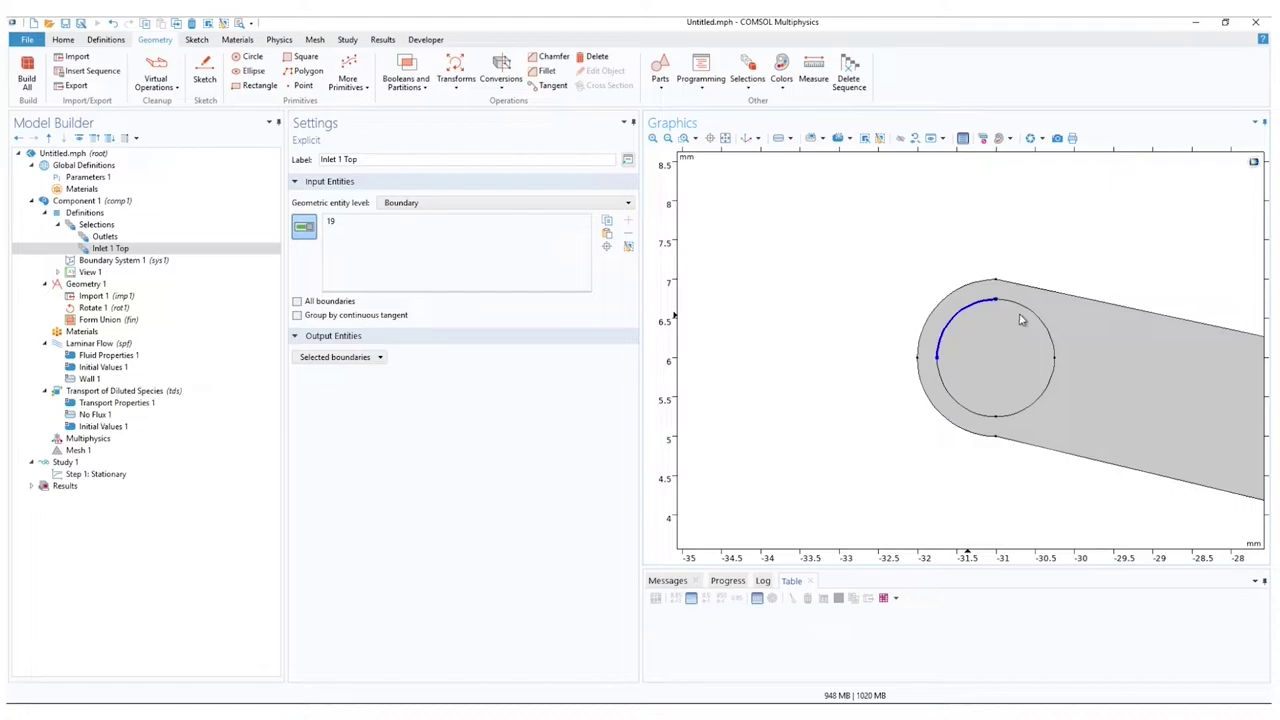
pyautogui.click(1031, 319)
pyautogui.click(1033, 403)
pyautogui.click(950, 398)
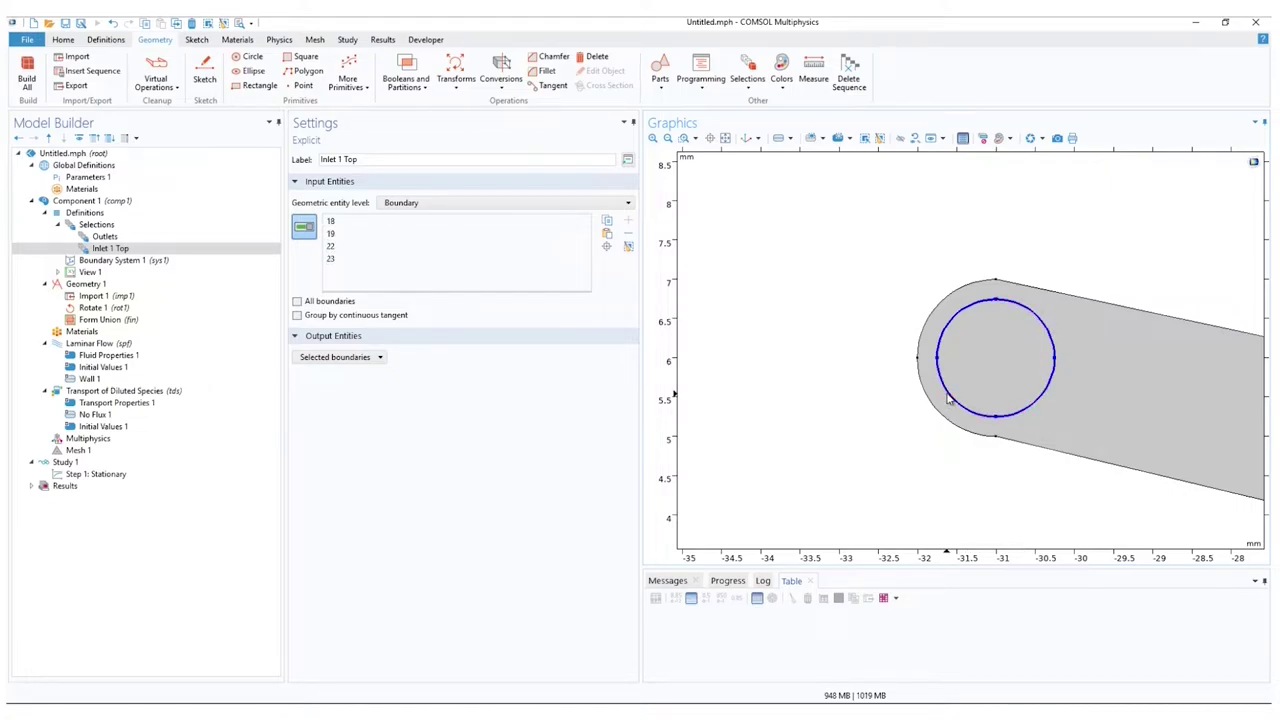
pyautogui.click(726, 139)
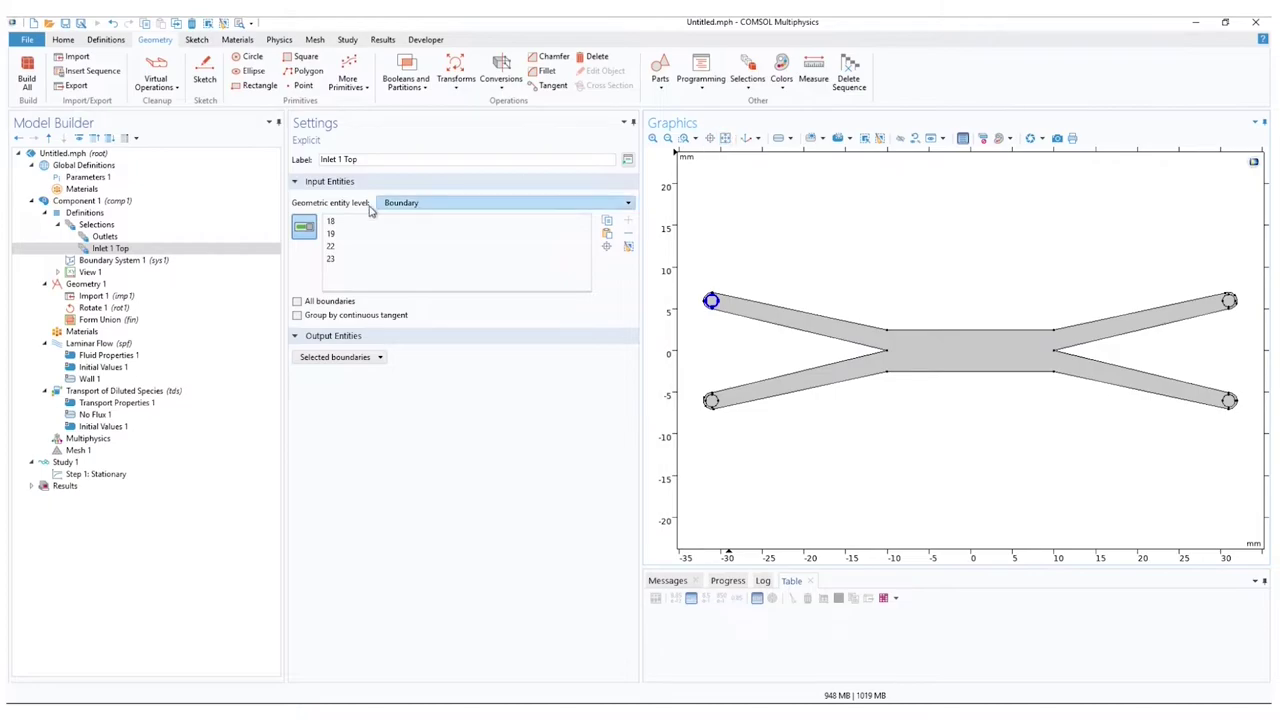
# - Create another explicit selection named 'Inlet 2 Bottom' at the Boundary entity level
pyautogui.rightClick(109, 229)
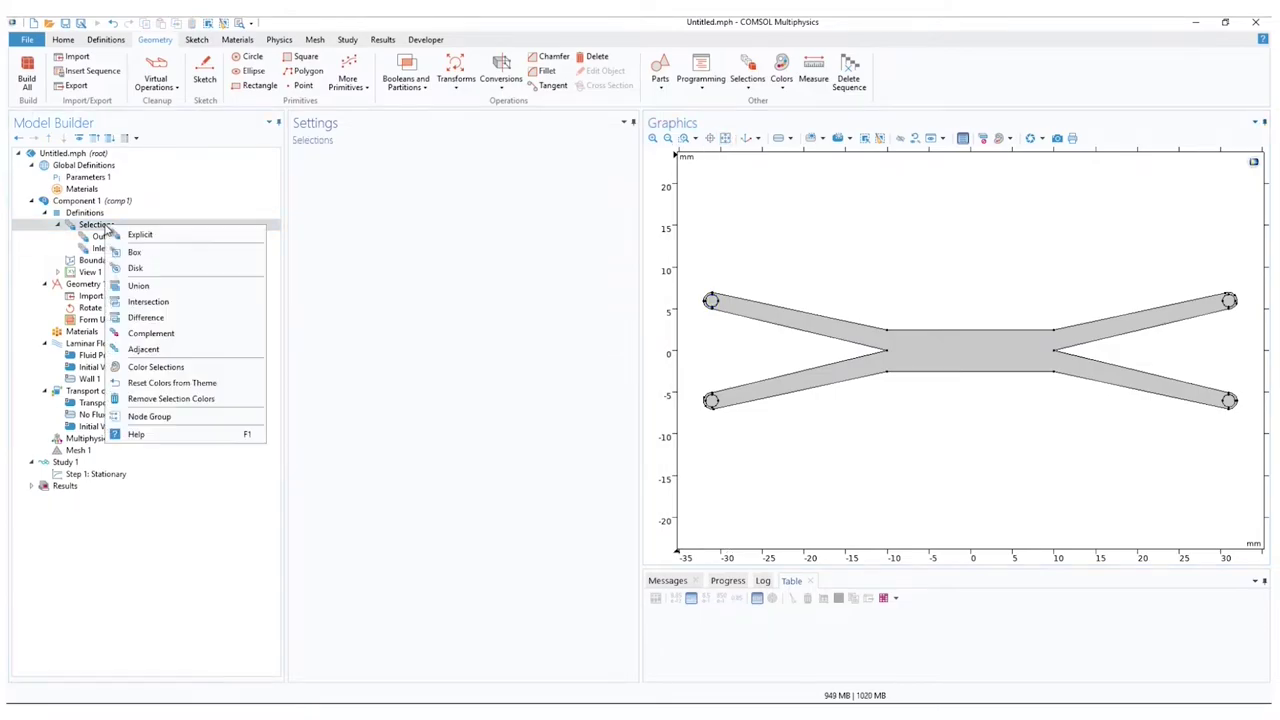
pyautogui.click(137, 234)
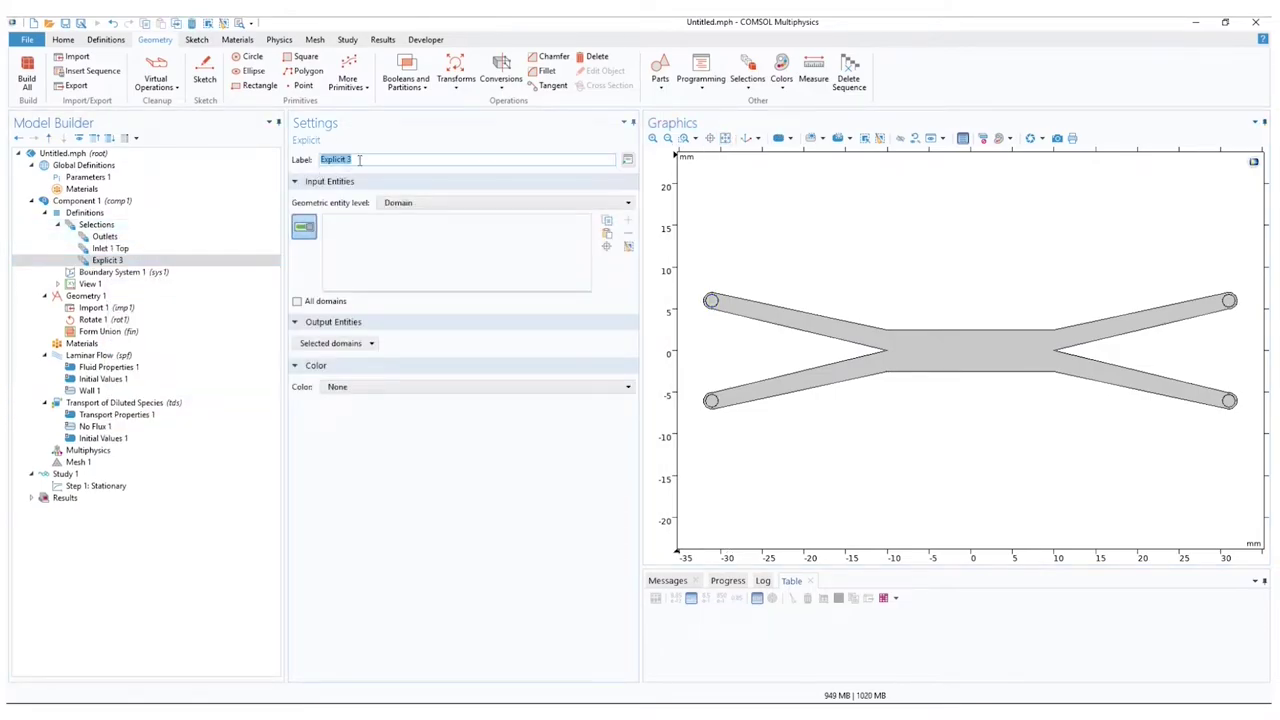
pyautogui.write('Inlet 2 Bottom')
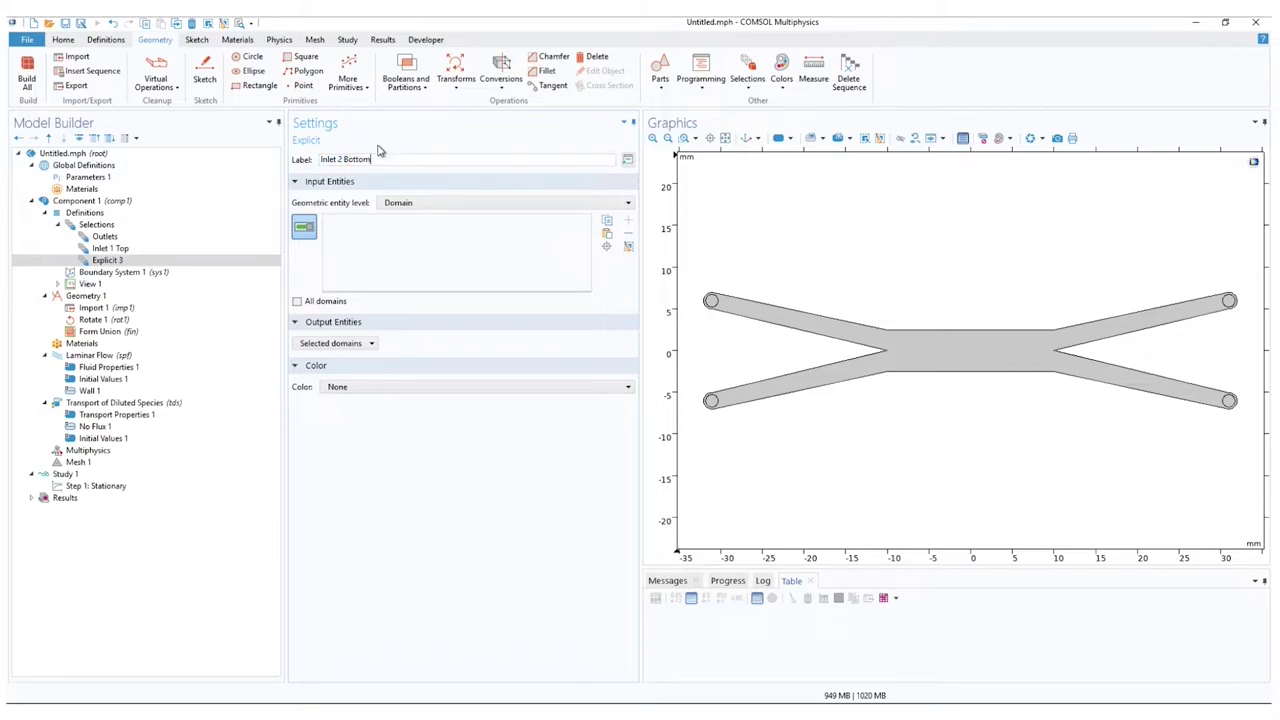
pyautogui.click(435, 204)
pyautogui.click(426, 228)
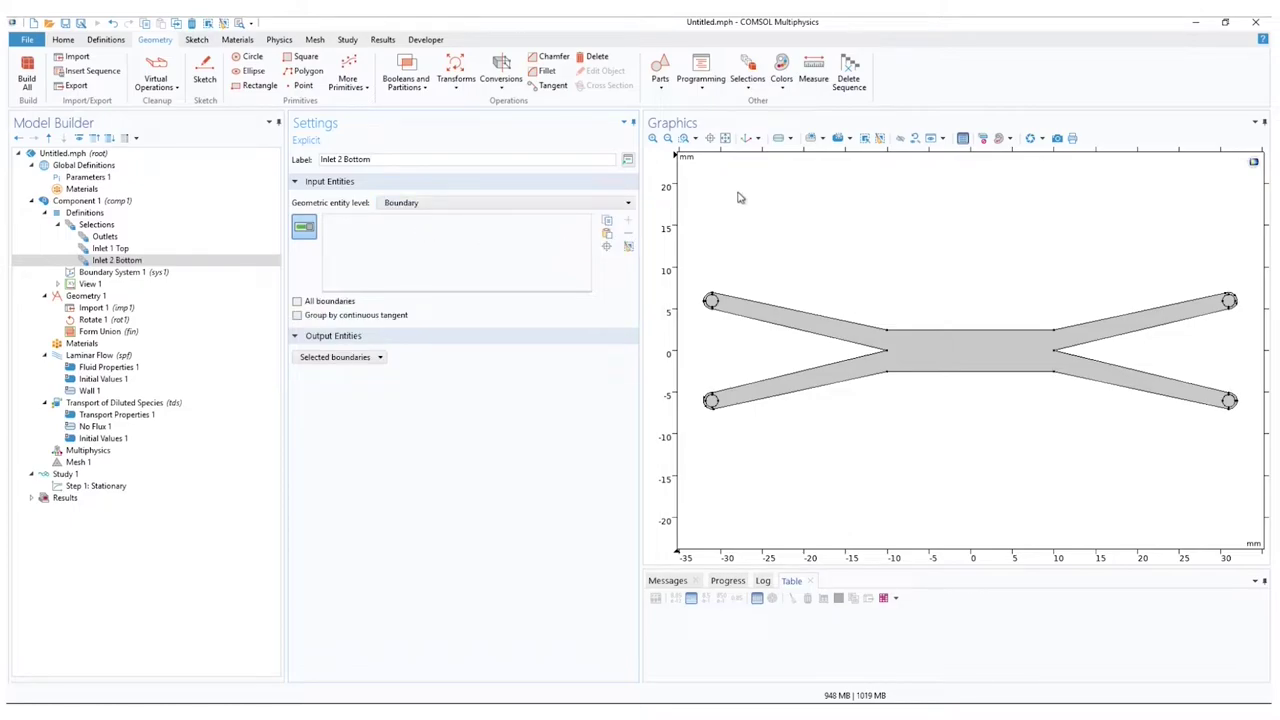
# - Zoom into the lower-left inlet circle and add its four arcs 16, 17, 20 and 21
pyautogui.click(688, 138)
pyautogui.moveTo(720, 410); pyautogui.dragTo(734, 428)
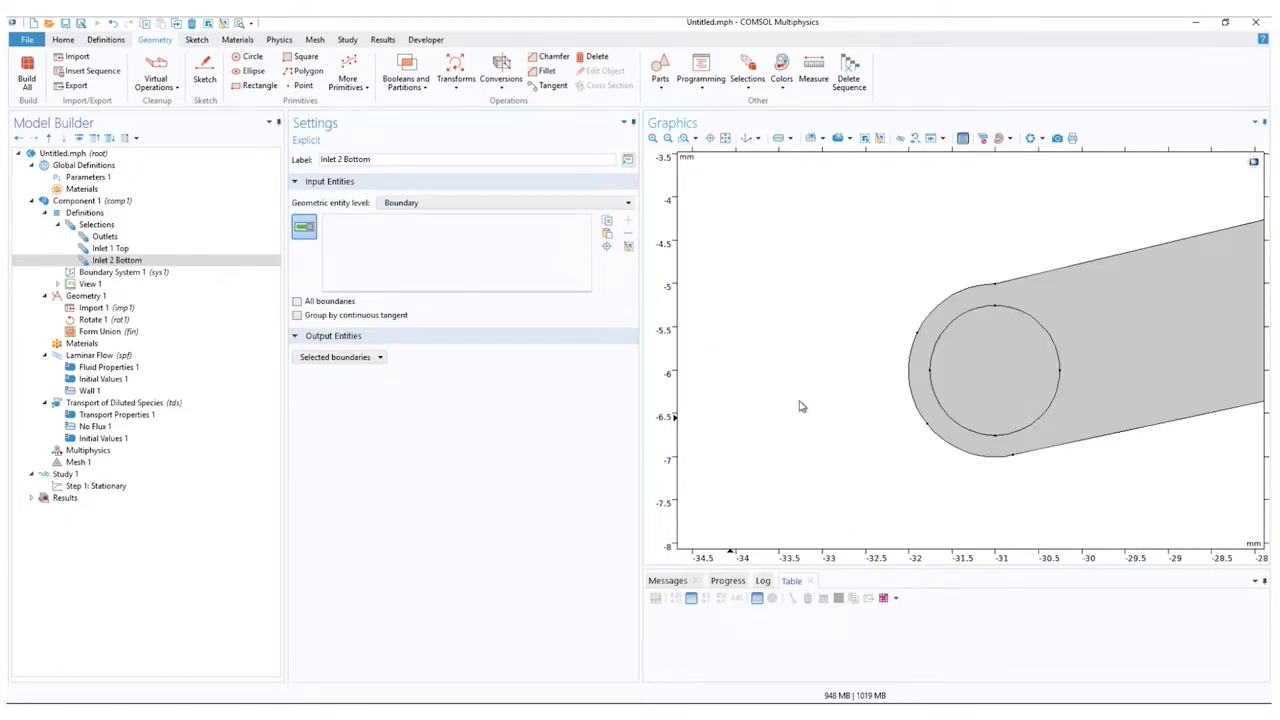
pyautogui.click(951, 336)
pyautogui.click(1037, 330)
pyautogui.click(1040, 415)
pyautogui.click(951, 419)
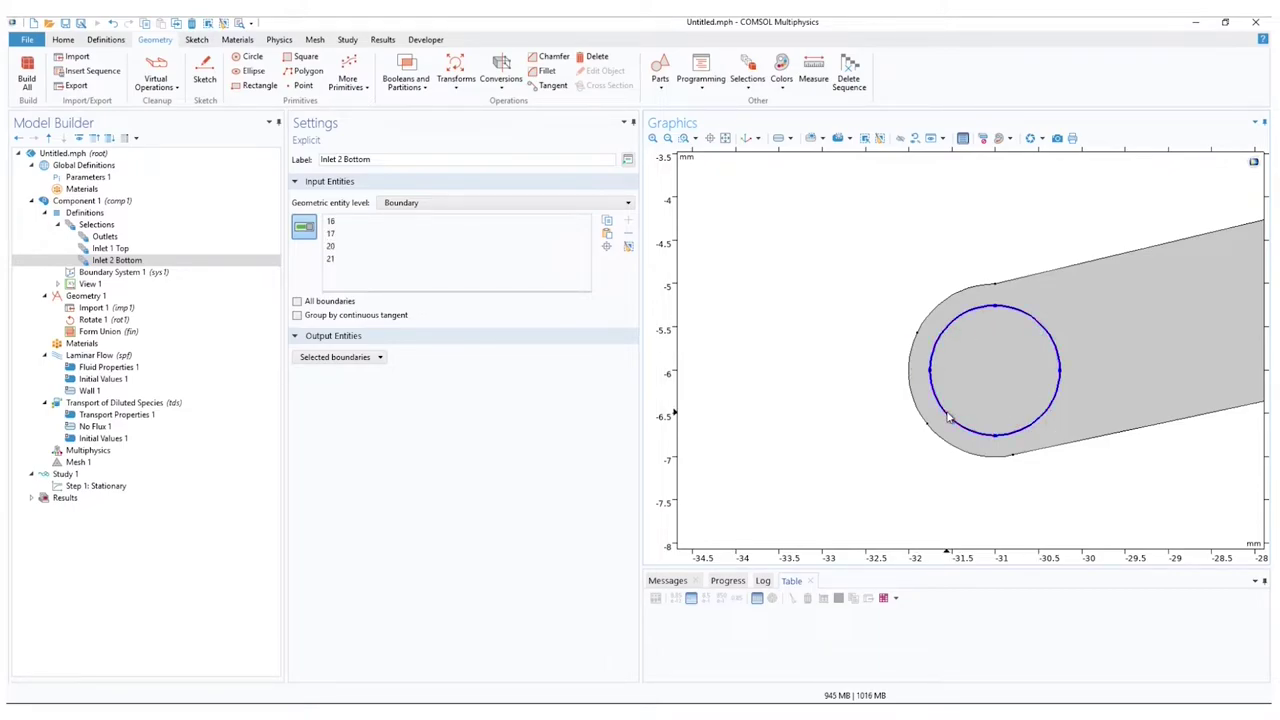
pyautogui.click(726, 139)
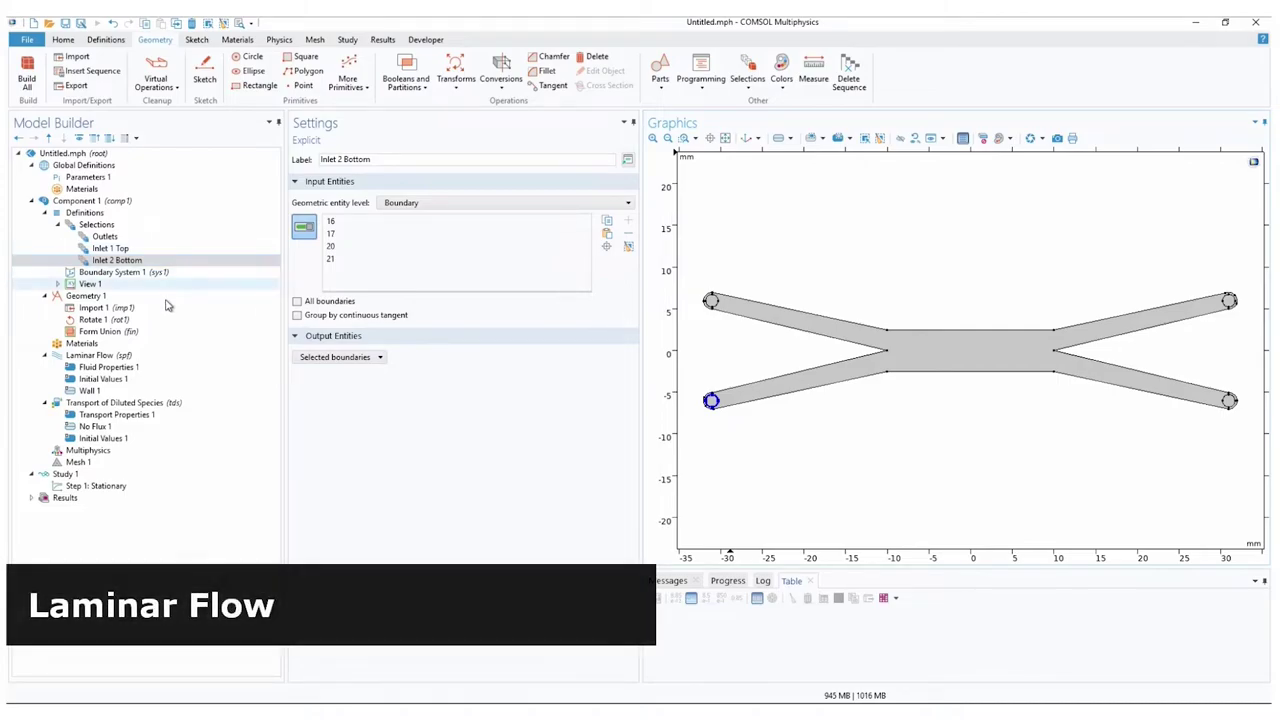
pyautogui.click(123, 356)
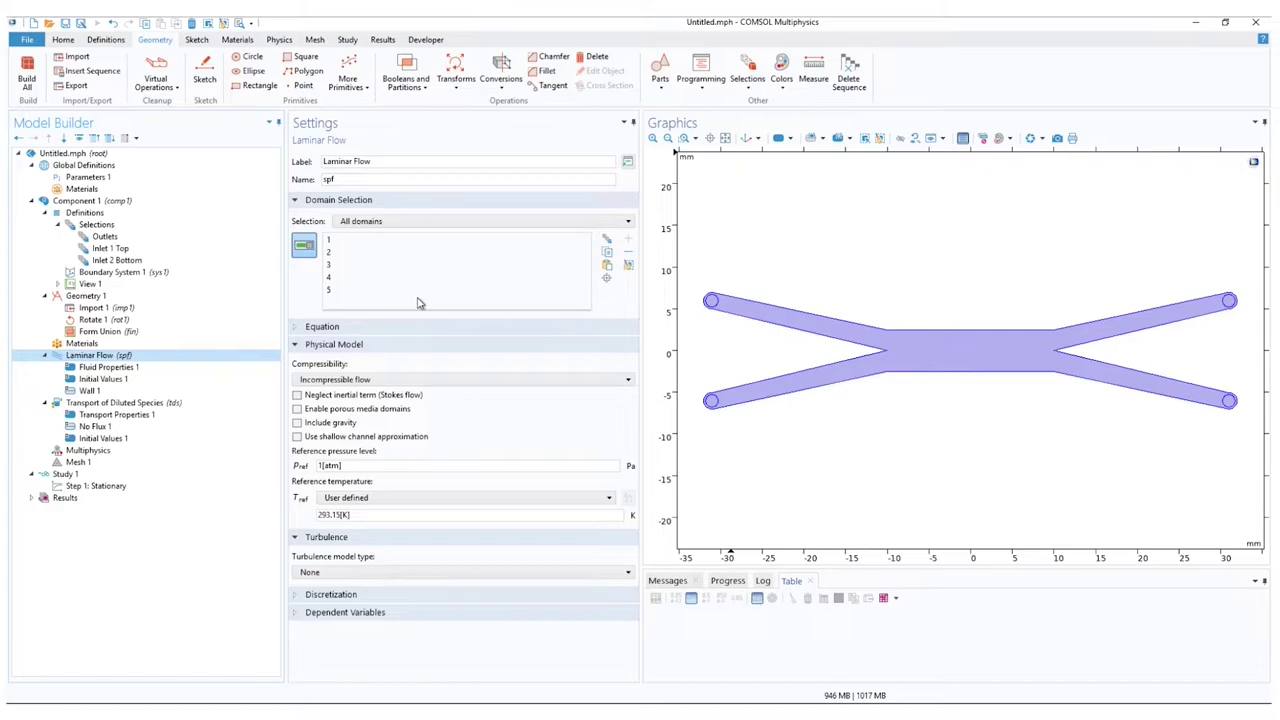
# - Limit Laminar Flow to channel domain 1 and keep Incompressible flow
pyautogui.click(628, 268)
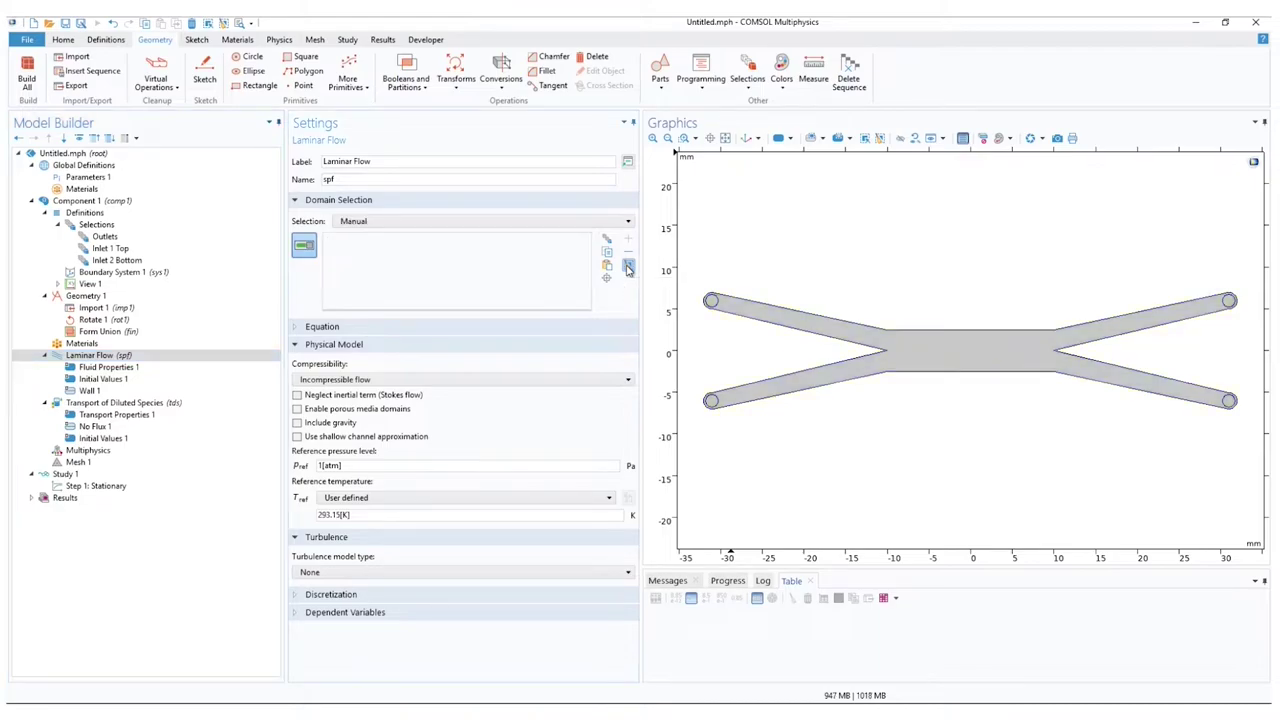
pyautogui.click(922, 352)
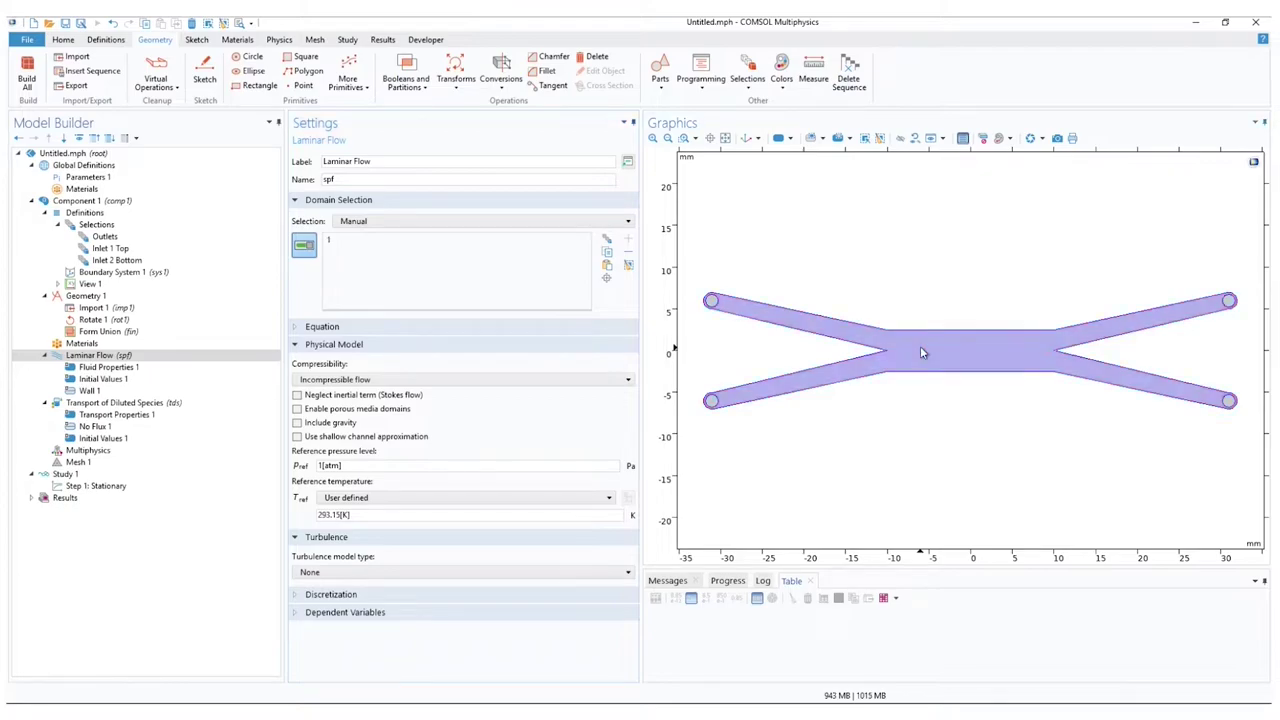
pyautogui.click(502, 388)
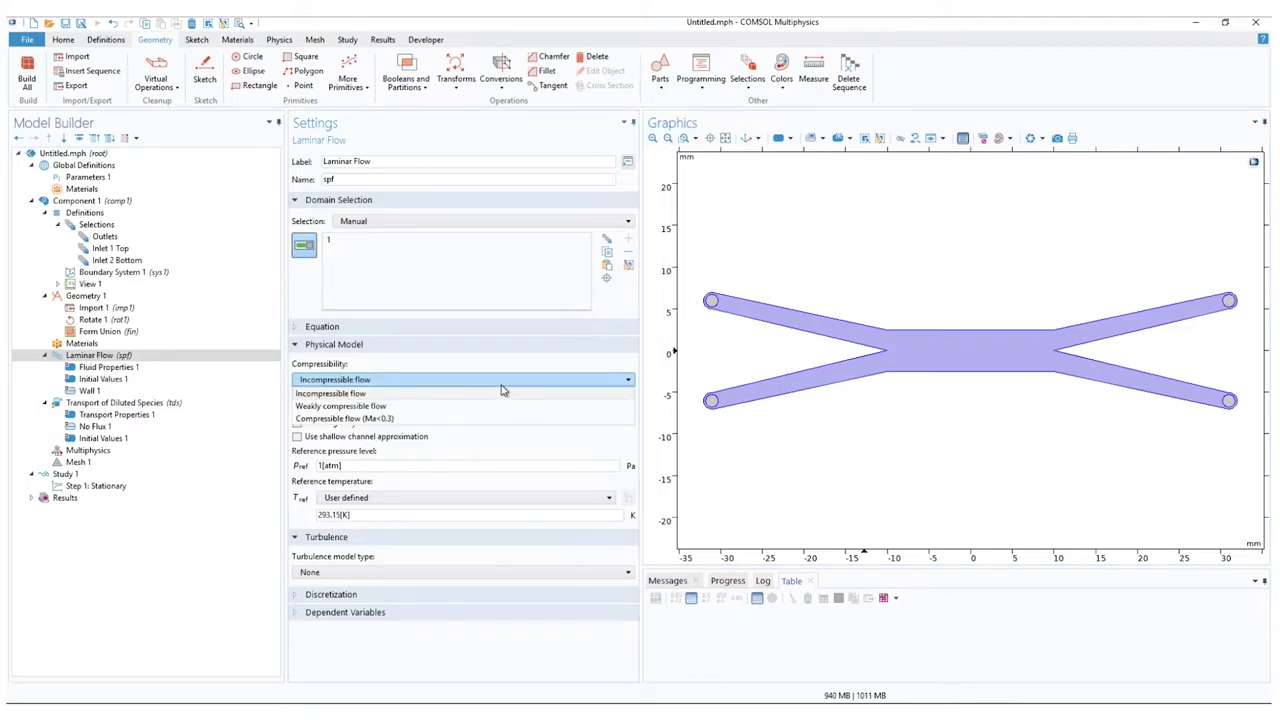
pyautogui.click(493, 396)
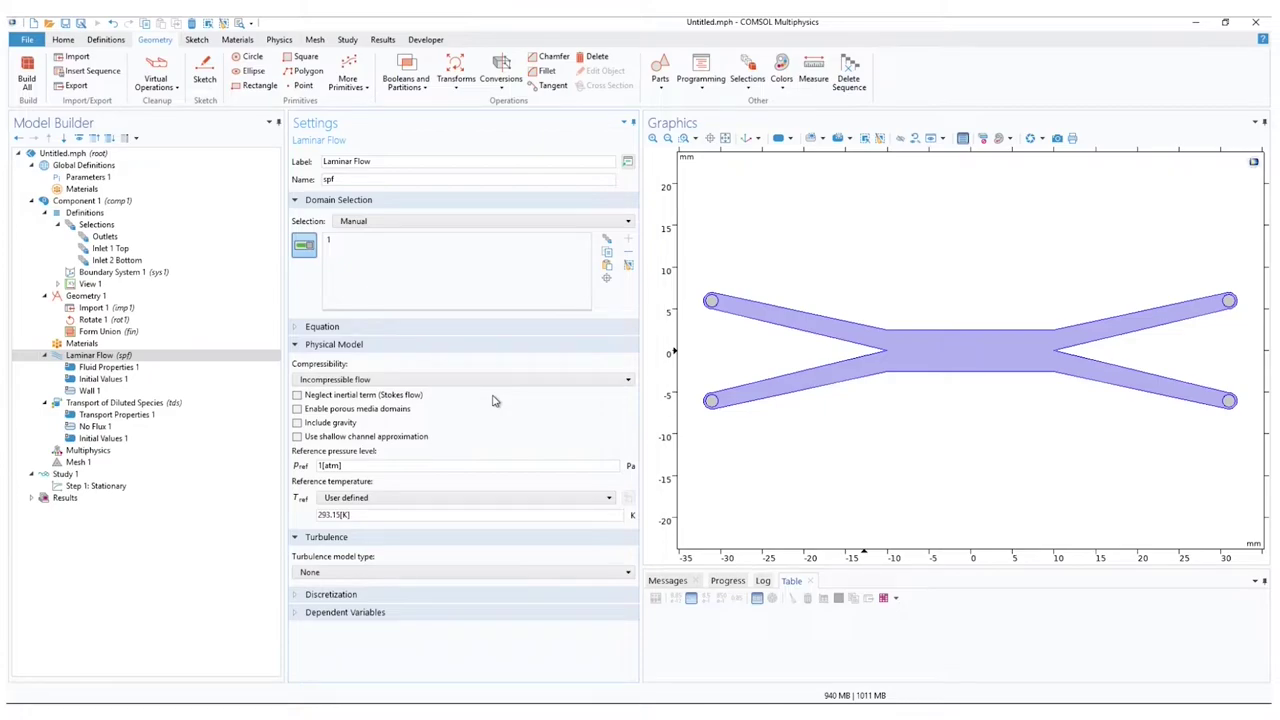
pyautogui.click(122, 357)
# - Set Inlet 1 on Inlet 1 Top as fully developed flow with flow rate v_in
pyautogui.rightClick(122, 358)
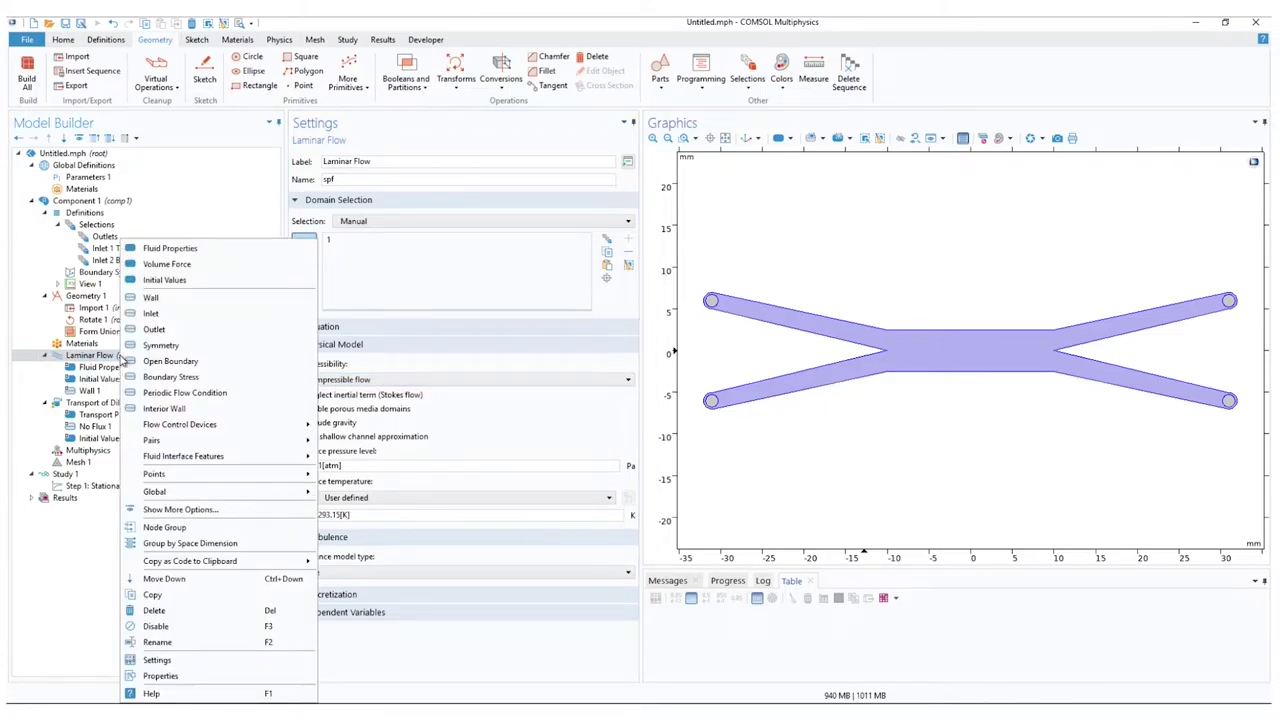
pyautogui.press('Escape')
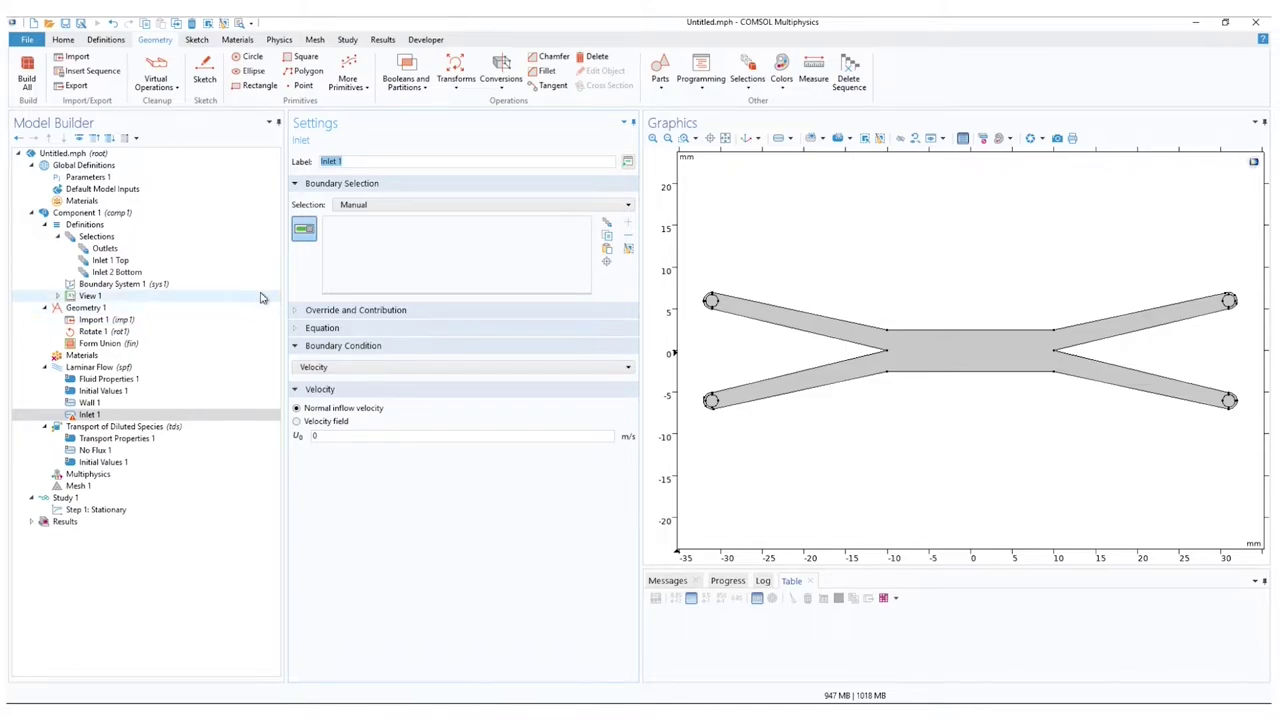
pyautogui.click(388, 206)
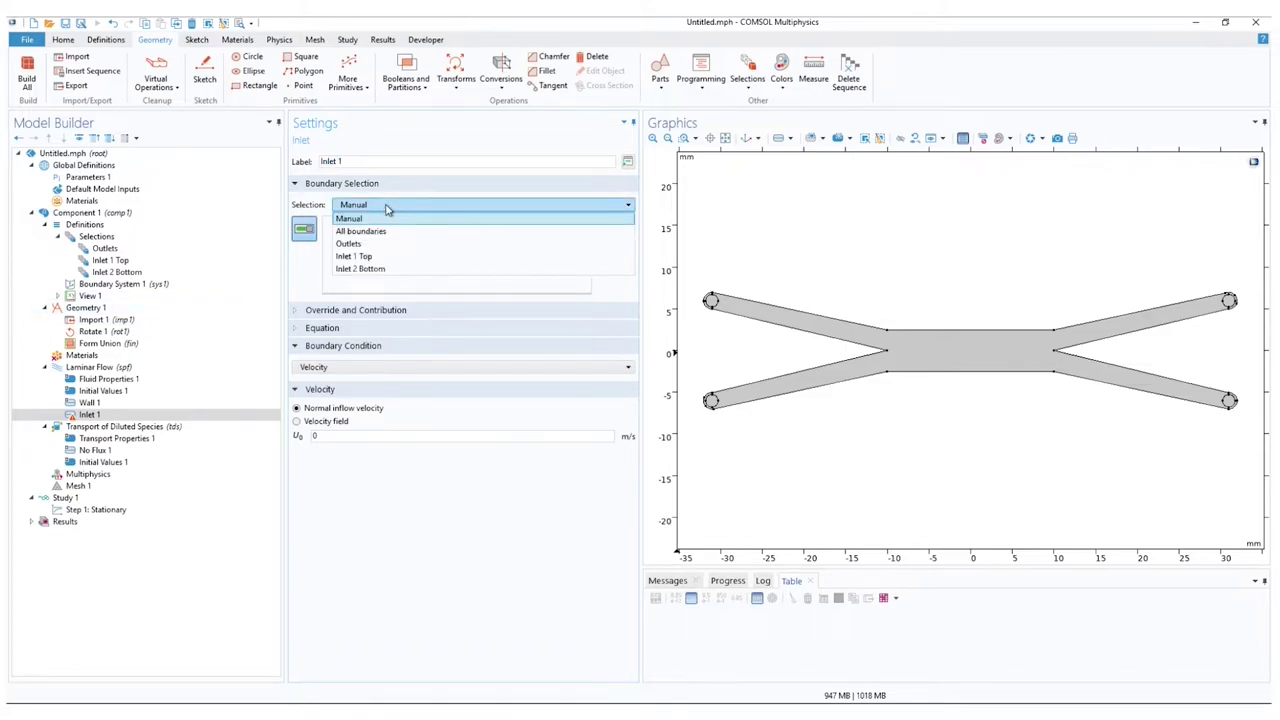
pyautogui.click(386, 259)
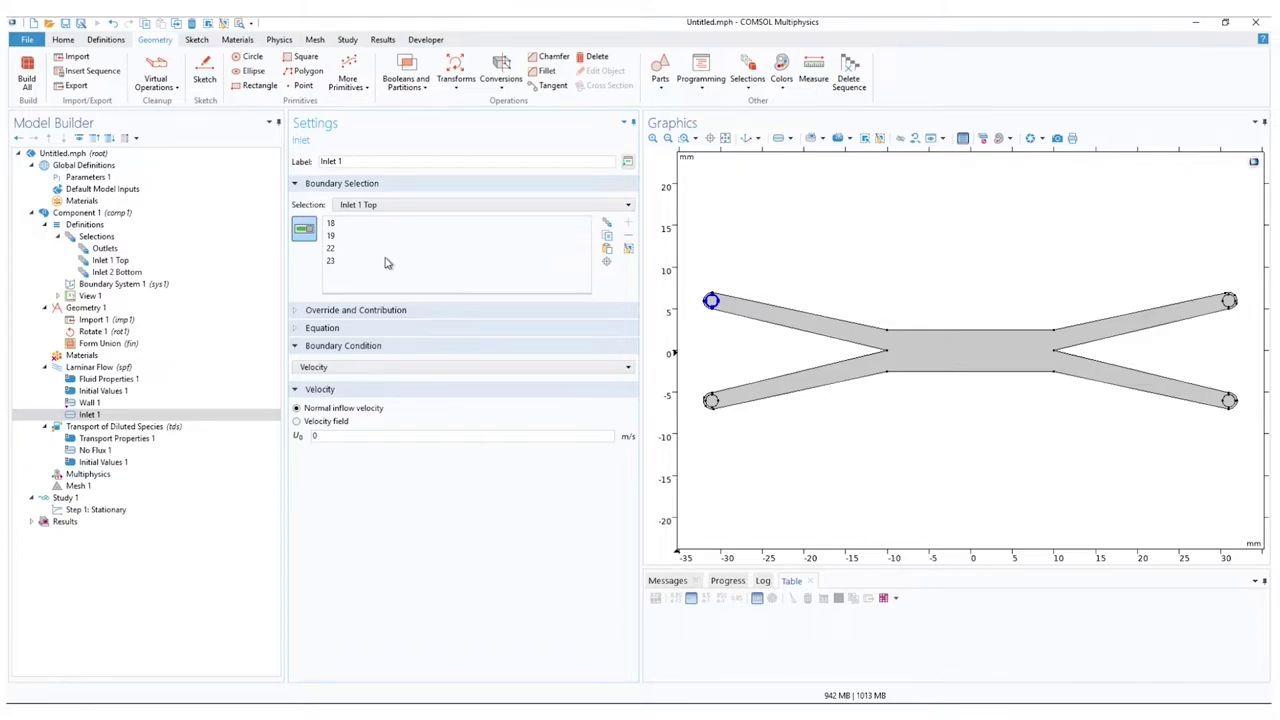
pyautogui.click(367, 371)
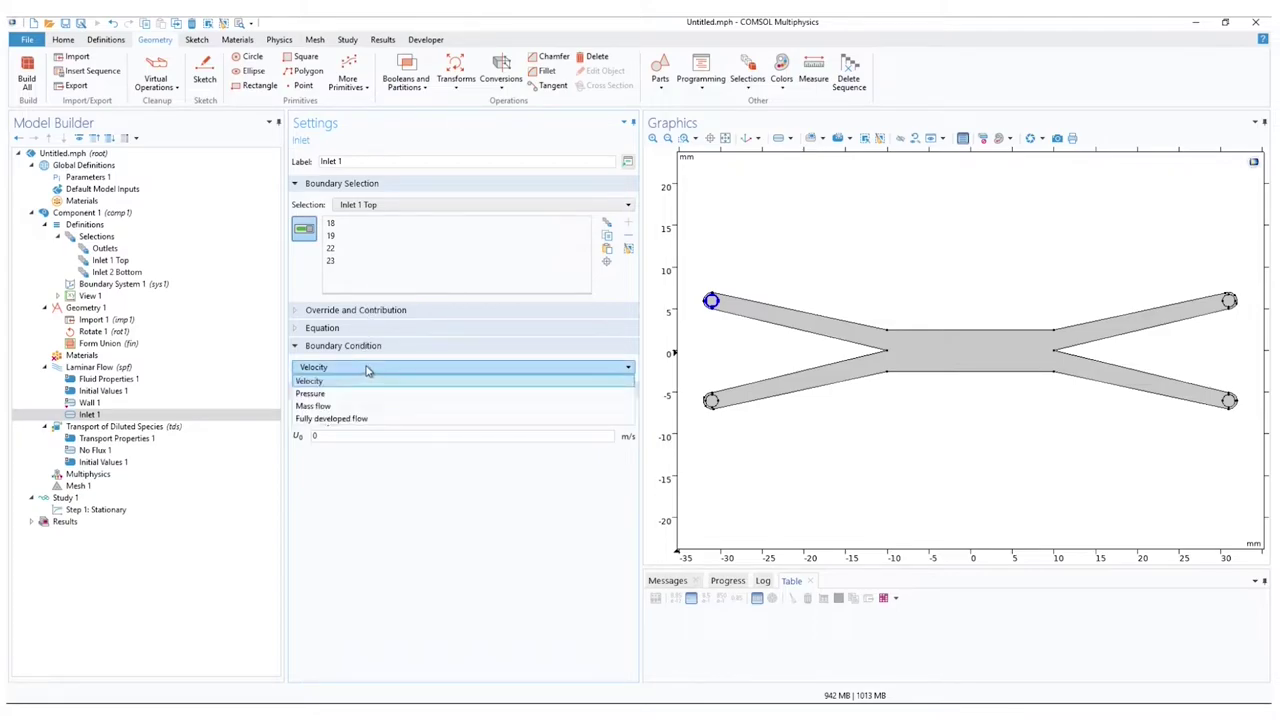
pyautogui.click(387, 419)
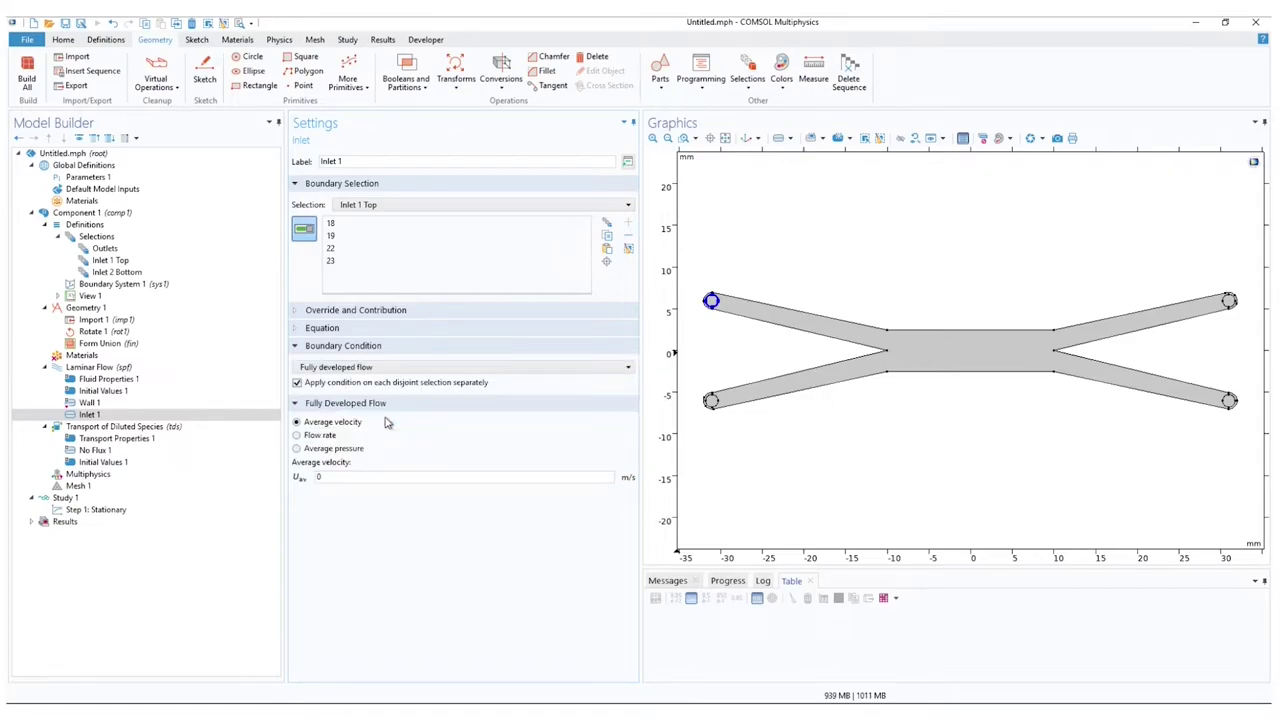
pyautogui.click(322, 436)
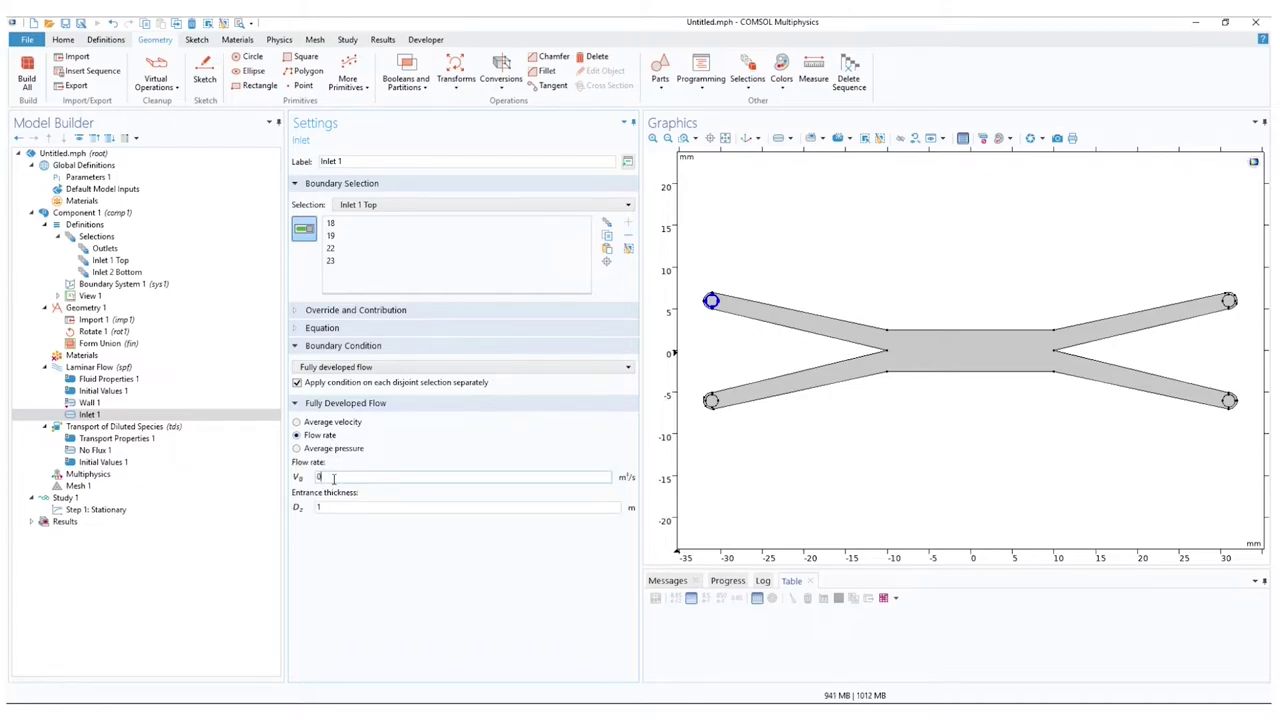
pyautogui.click(407, 474)
pyautogui.write('v_in')
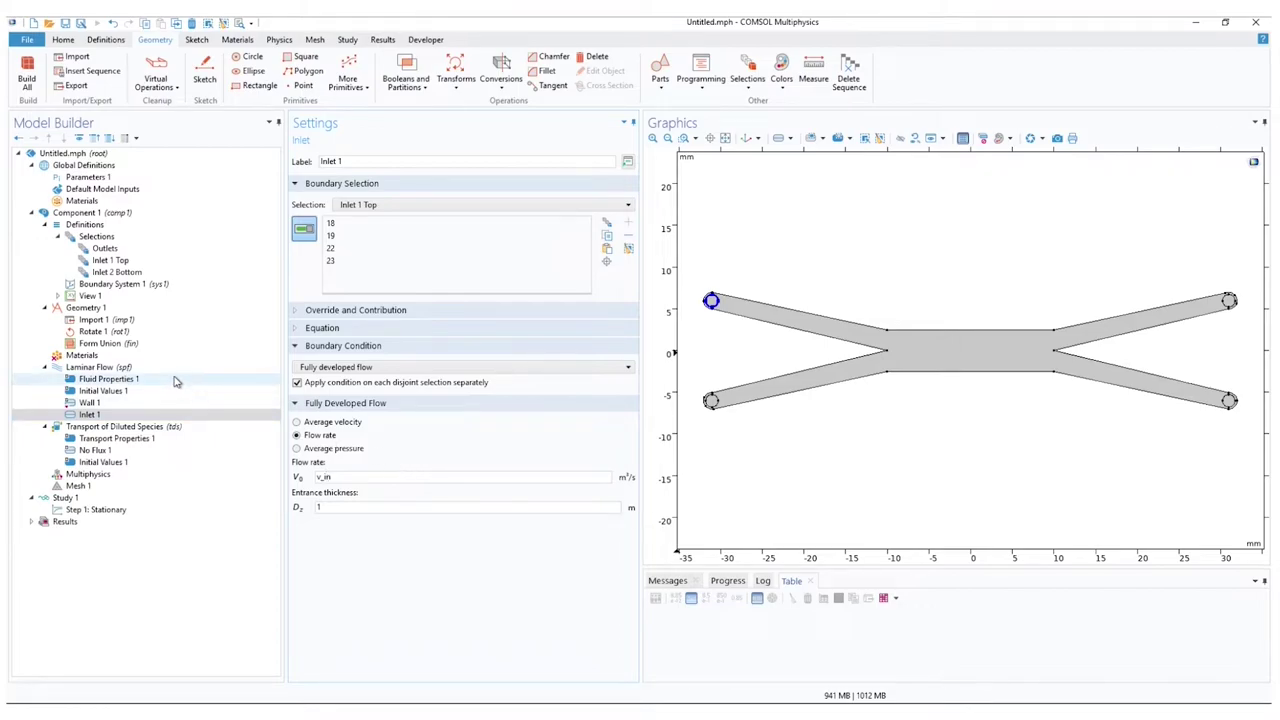
pyautogui.click(121, 368)
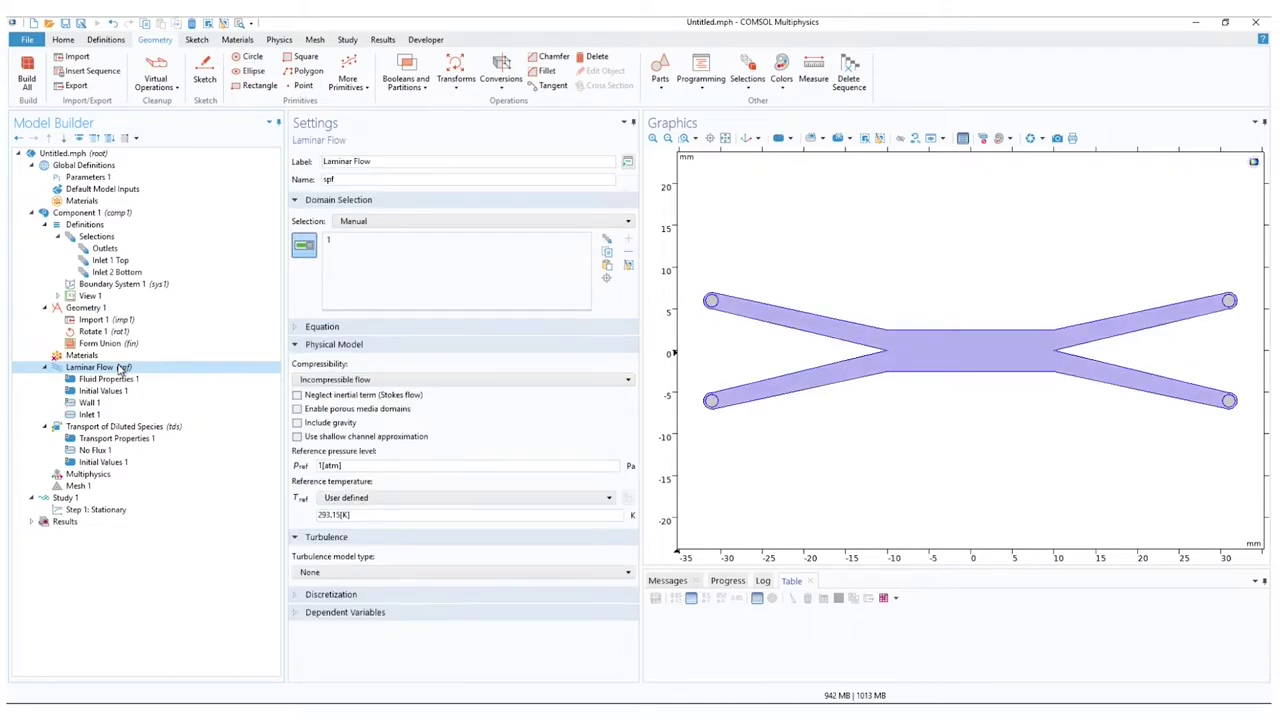
pyautogui.rightClick(121, 370)
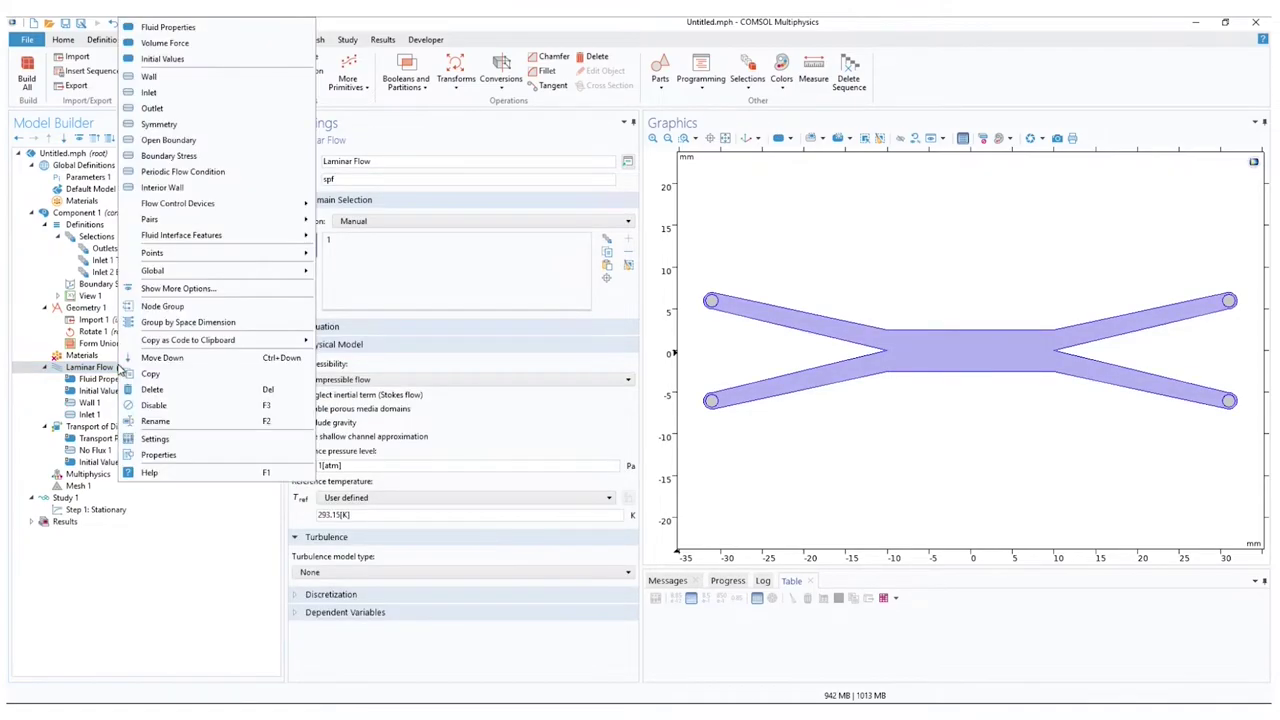
# - Add Inlet 2 on the Inlet 2 Bottom boundaries, fully developed with flow rate v_in
pyautogui.click(148, 92)
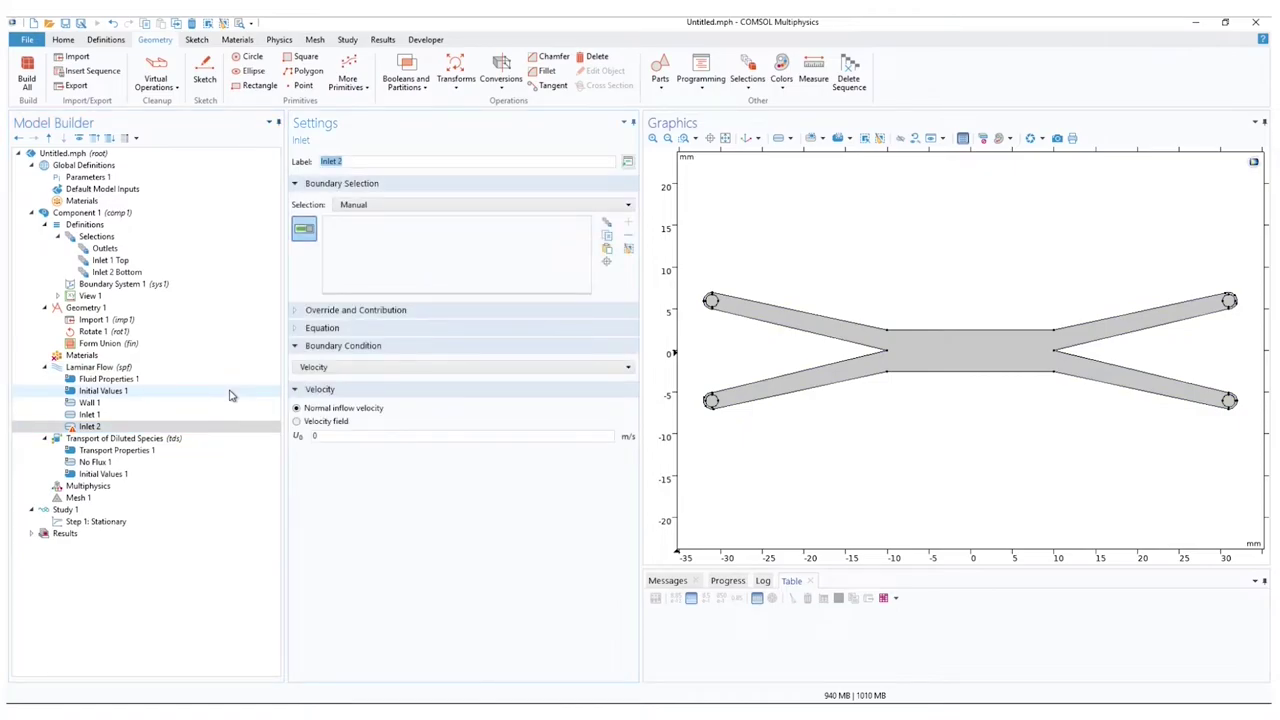
pyautogui.click(381, 208)
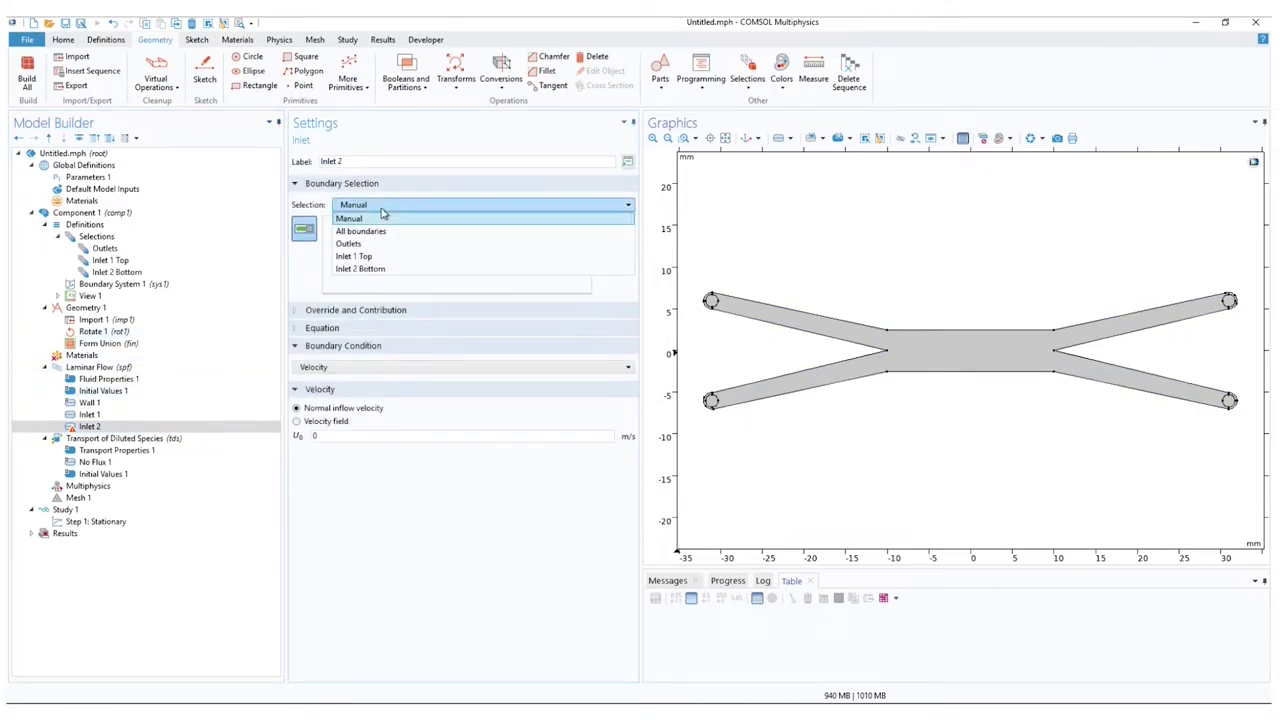
pyautogui.click(384, 270)
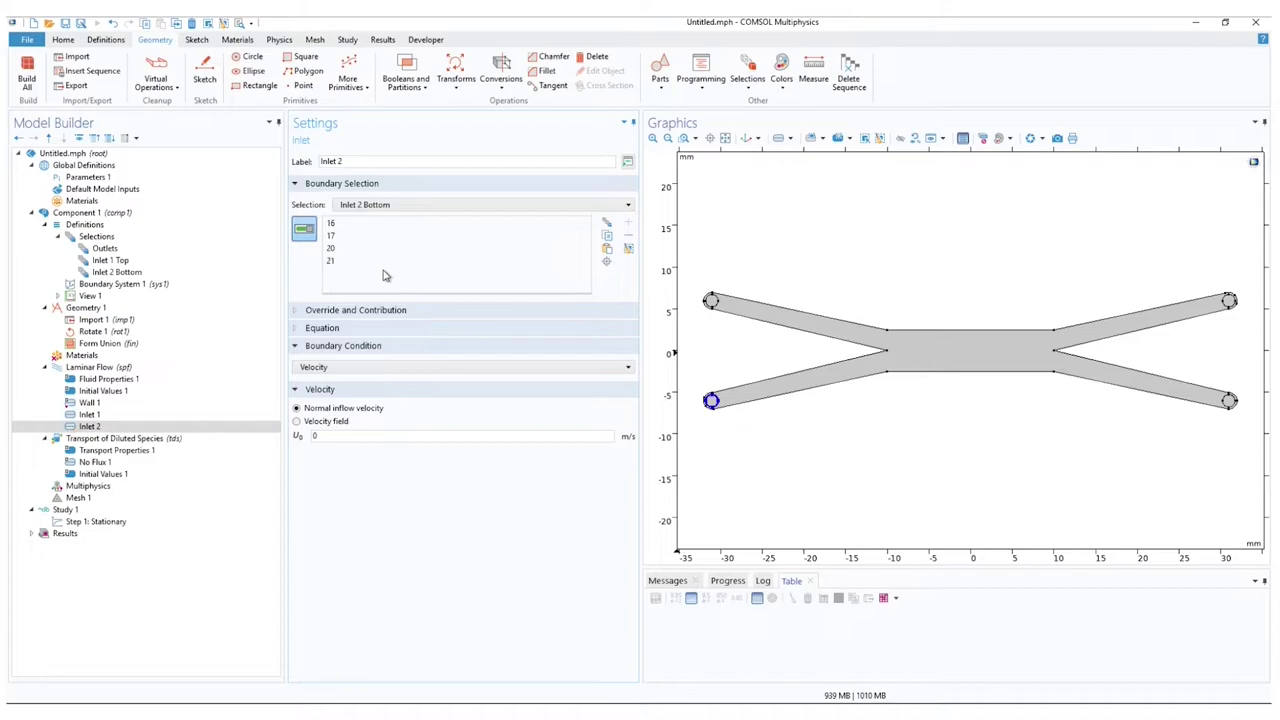
pyautogui.click(391, 367)
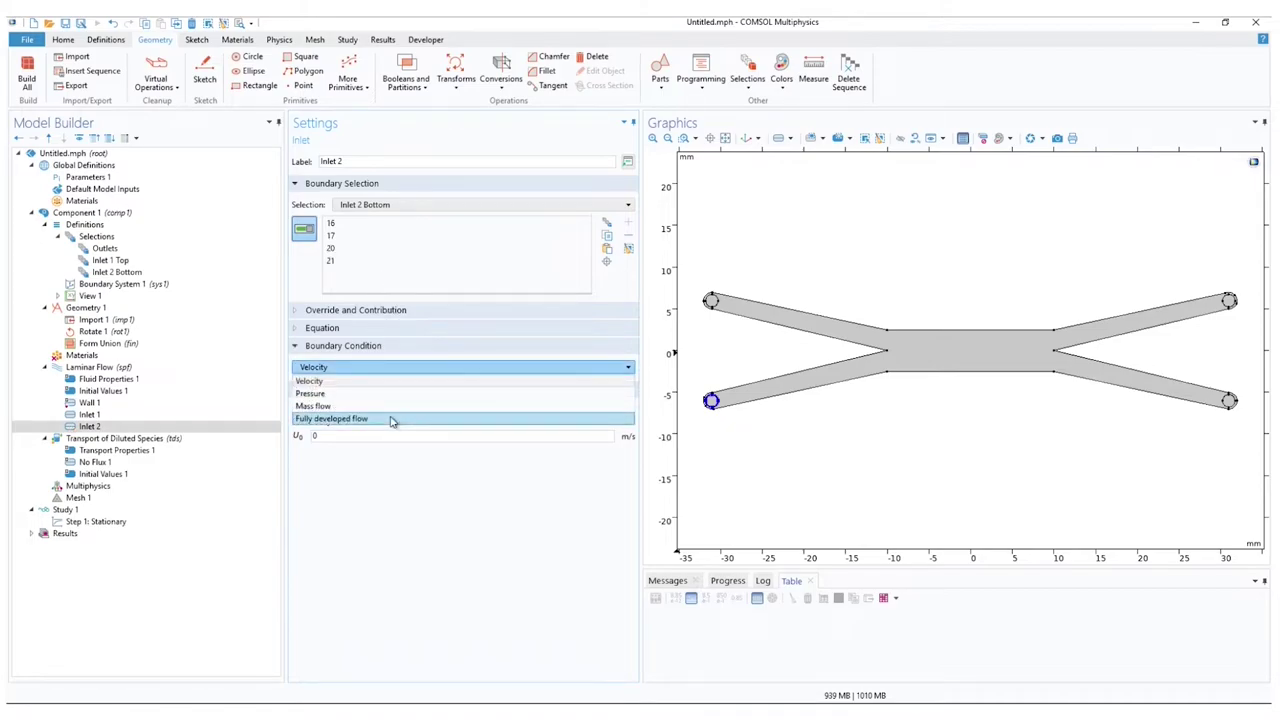
pyautogui.click(391, 419)
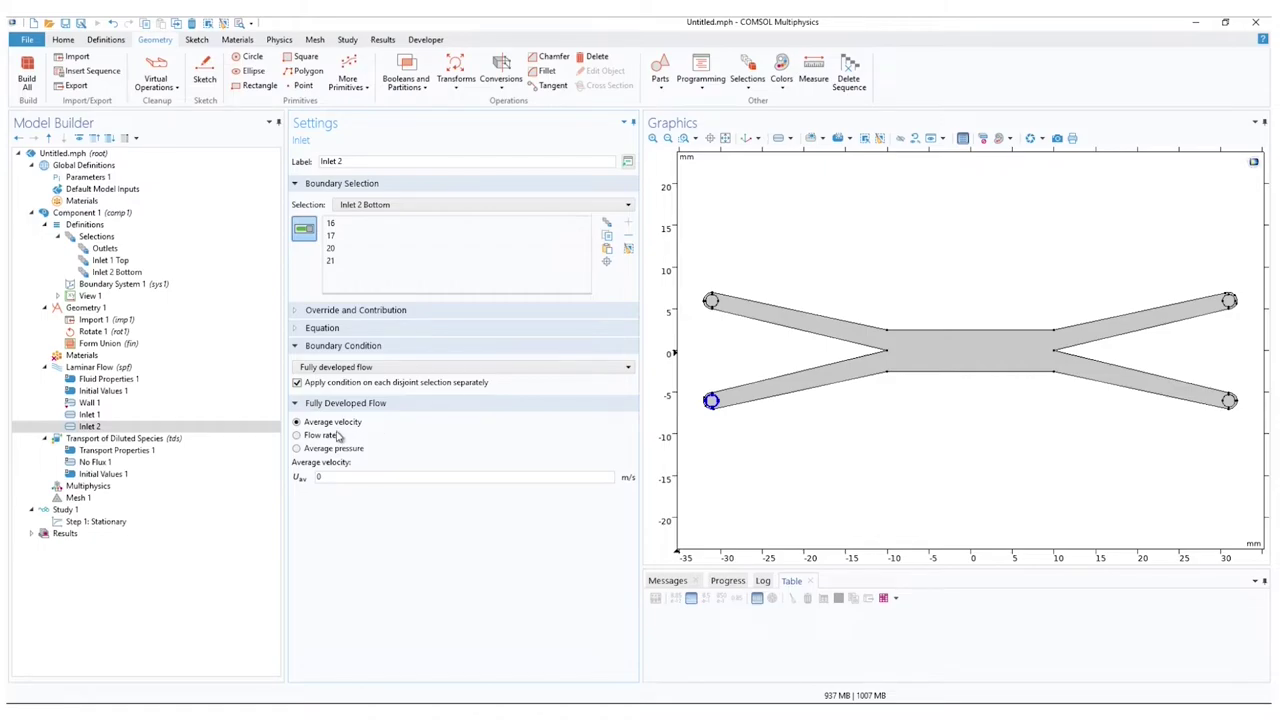
pyautogui.click(333, 440)
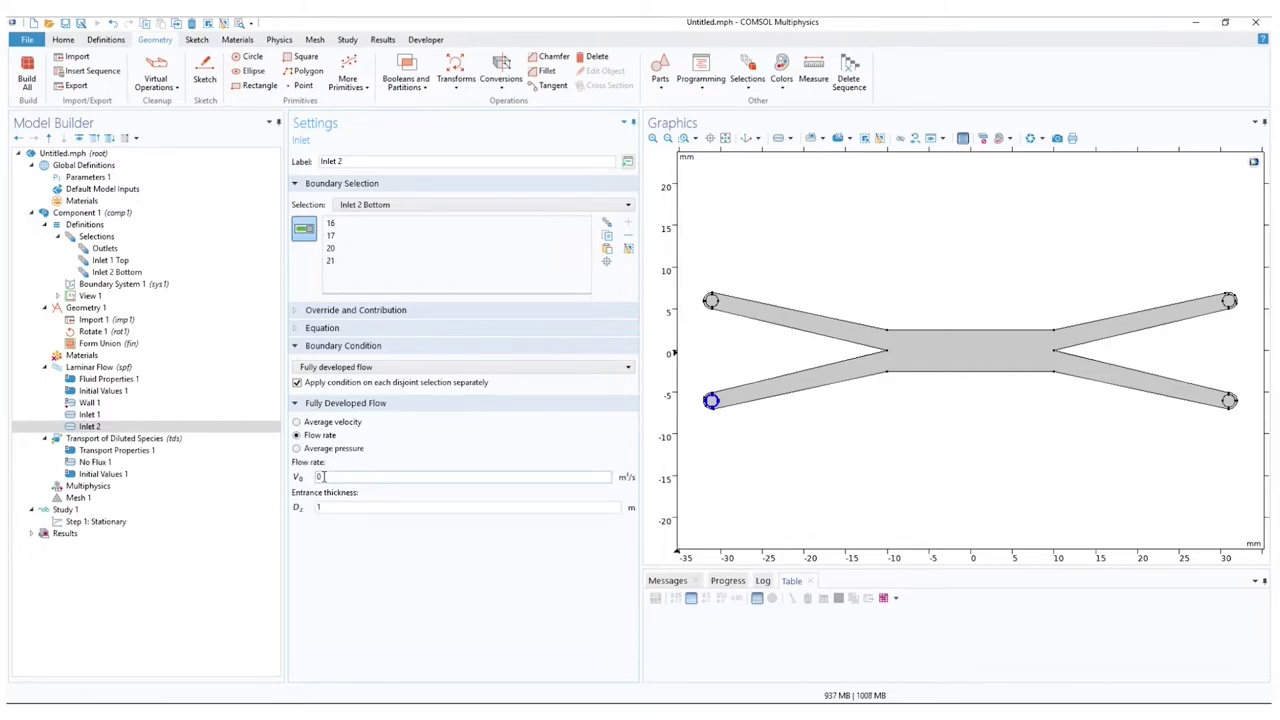
pyautogui.doubleClick(320, 477)
pyautogui.write('v_in')
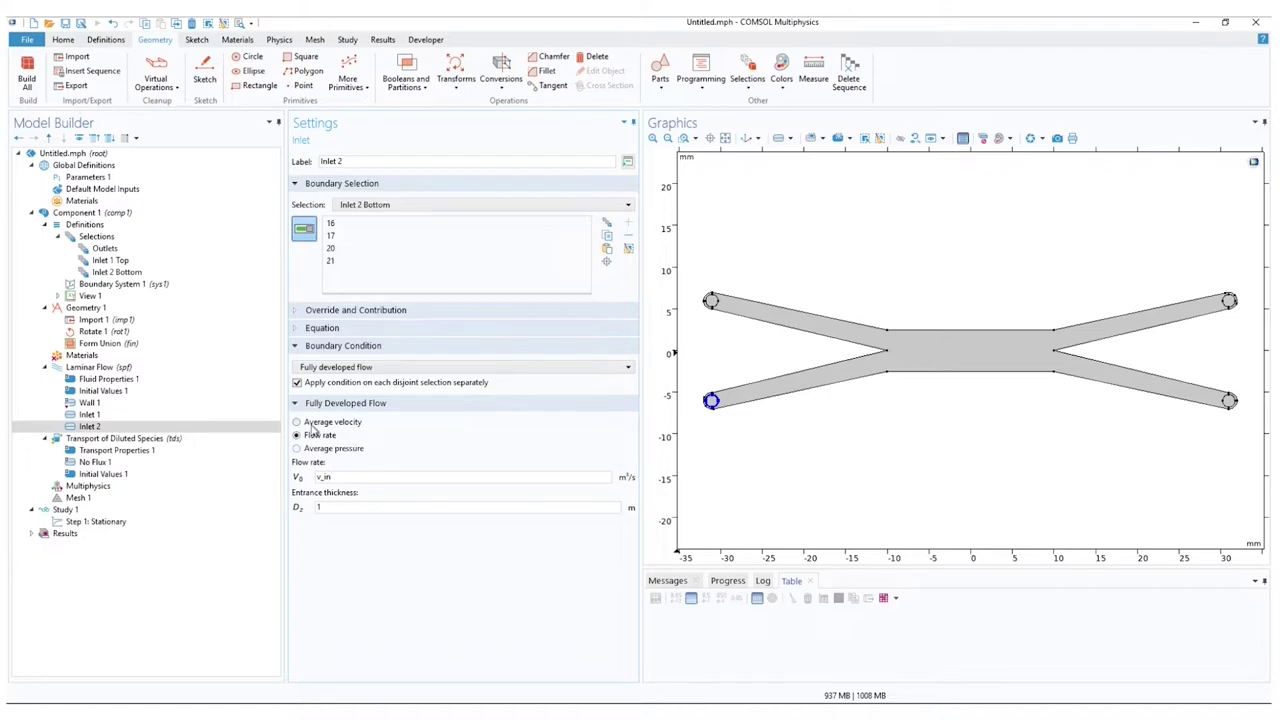
pyautogui.click(124, 367)
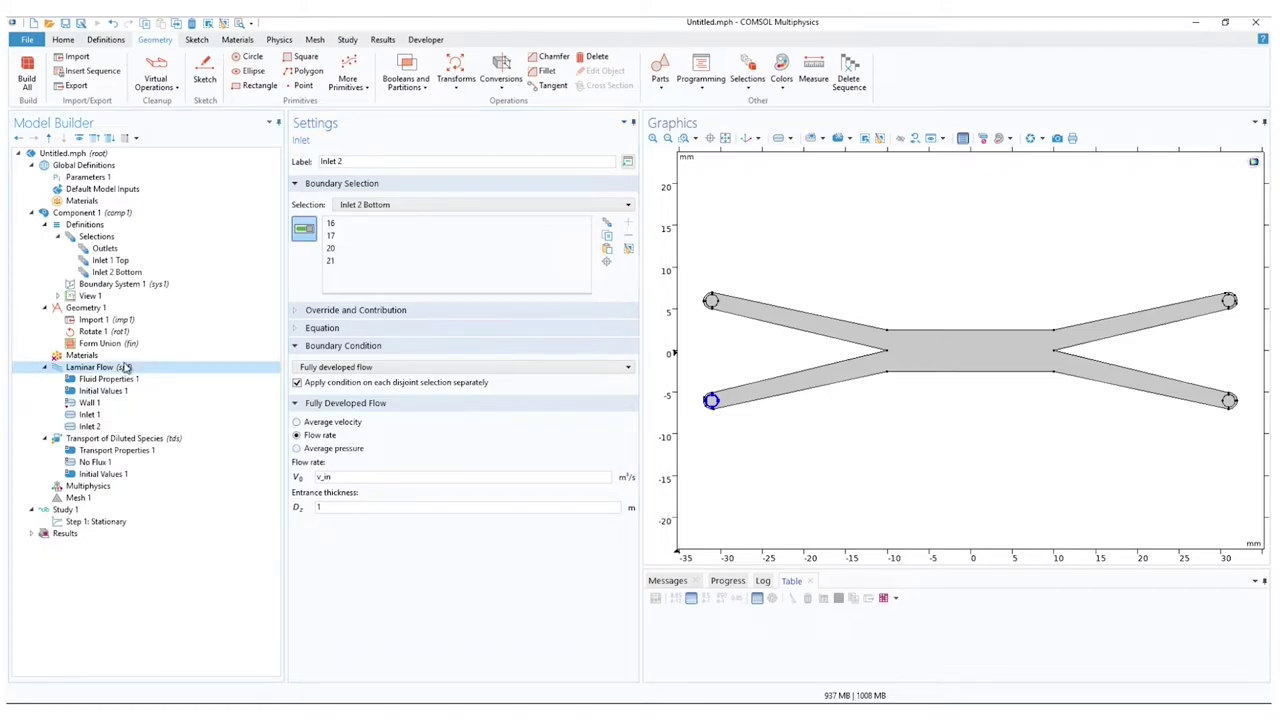
pyautogui.rightClick(124, 367)
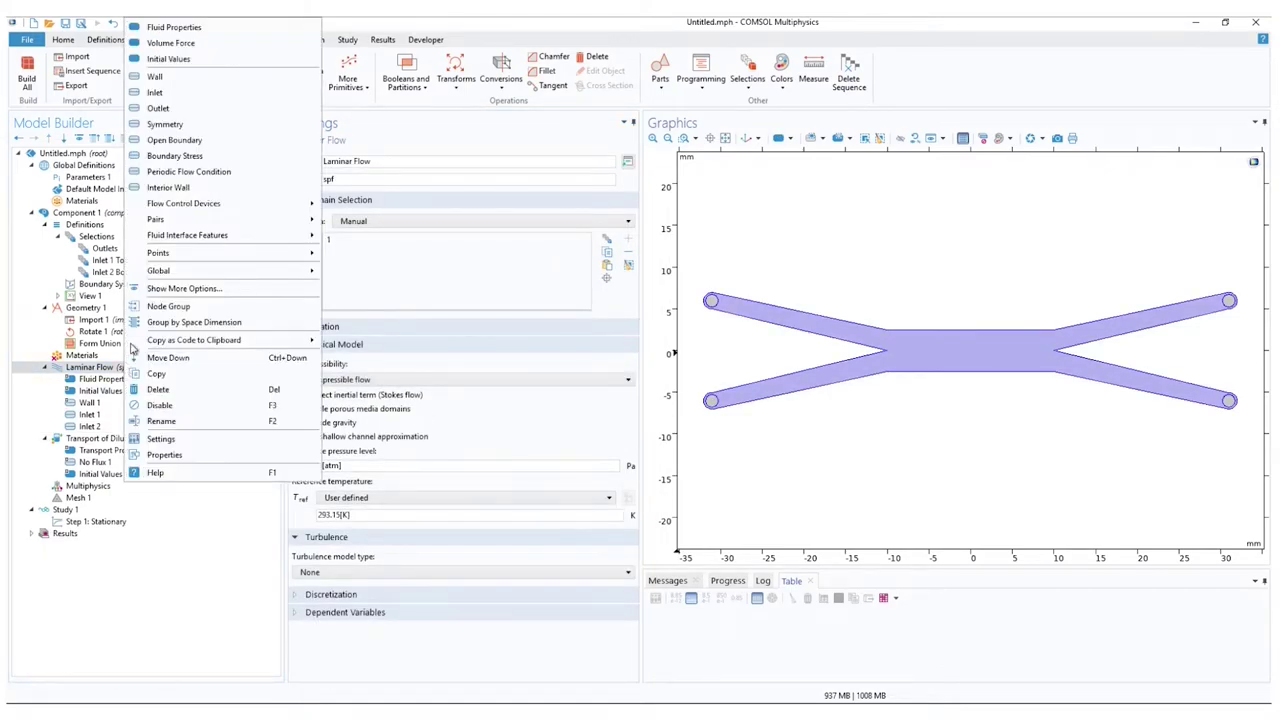
# - Apply Outlet 1 to the Outlets selection, keeping 0 Pa static pressure
pyautogui.press('Escape')
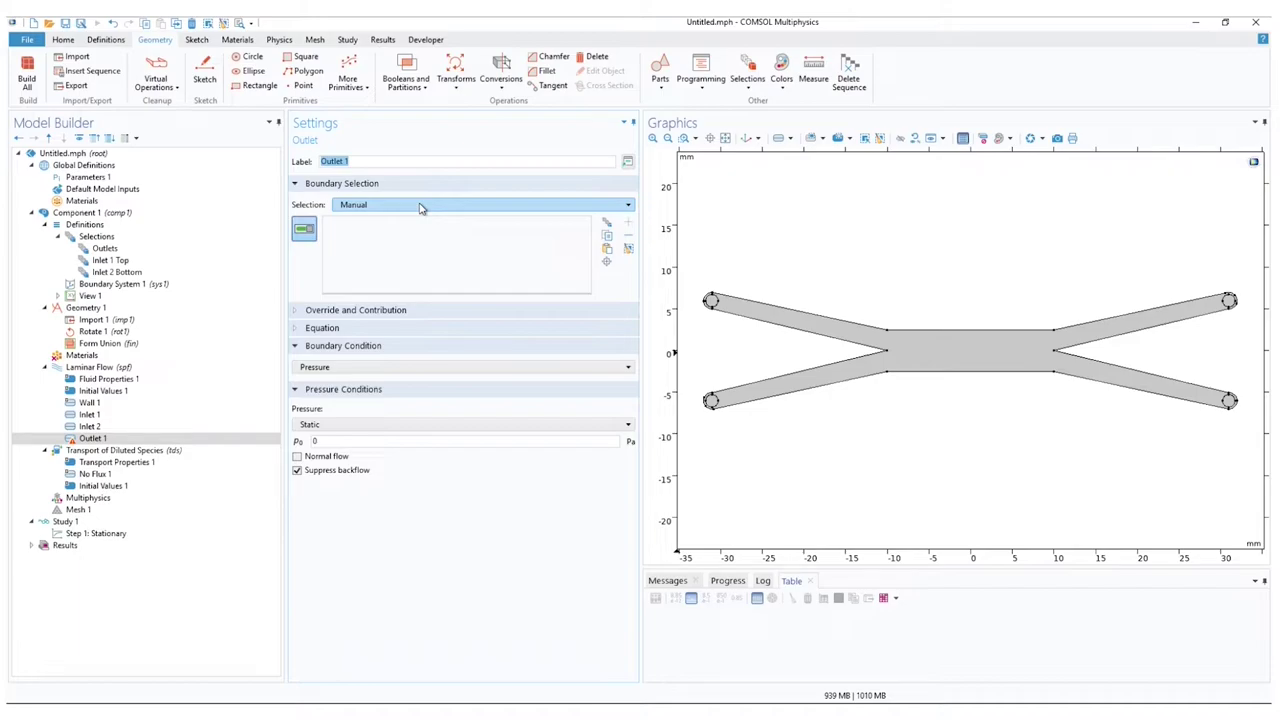
pyautogui.click(421, 206)
pyautogui.click(406, 244)
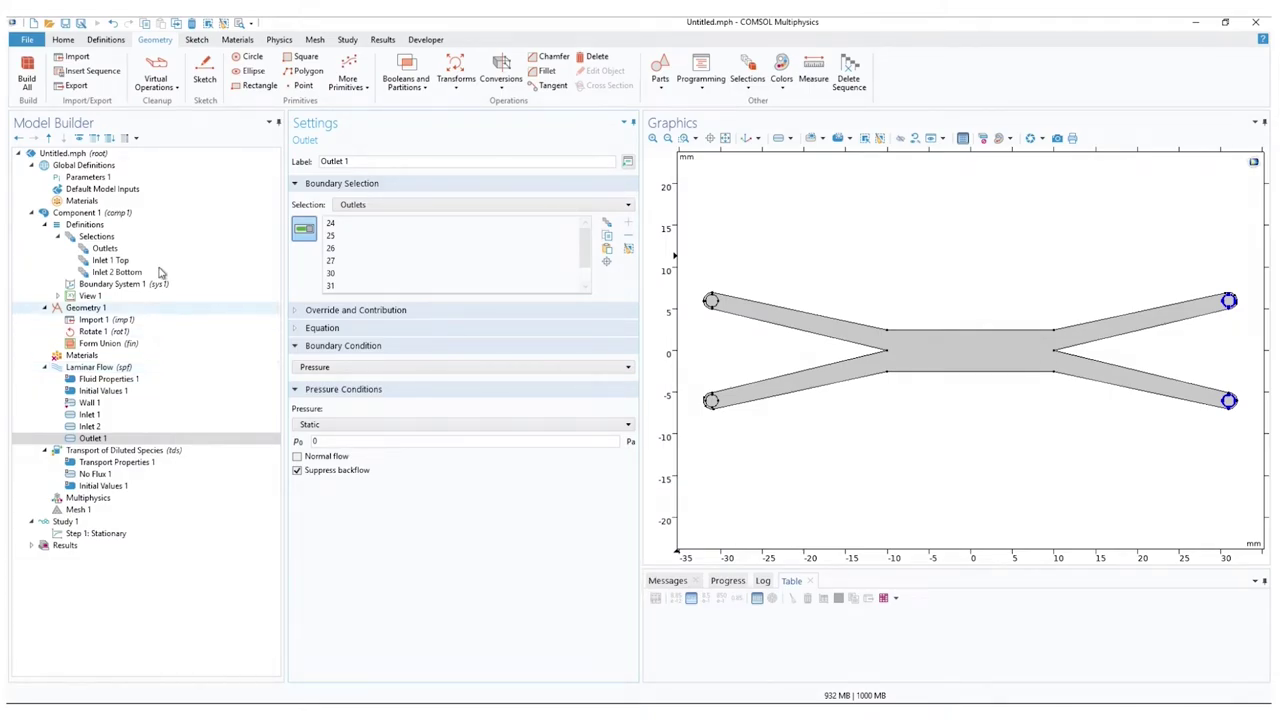
pyautogui.click(238, 40)
# - Search the material library for 'water' and add the built-in Water, liquid
pyautogui.click(31, 80)
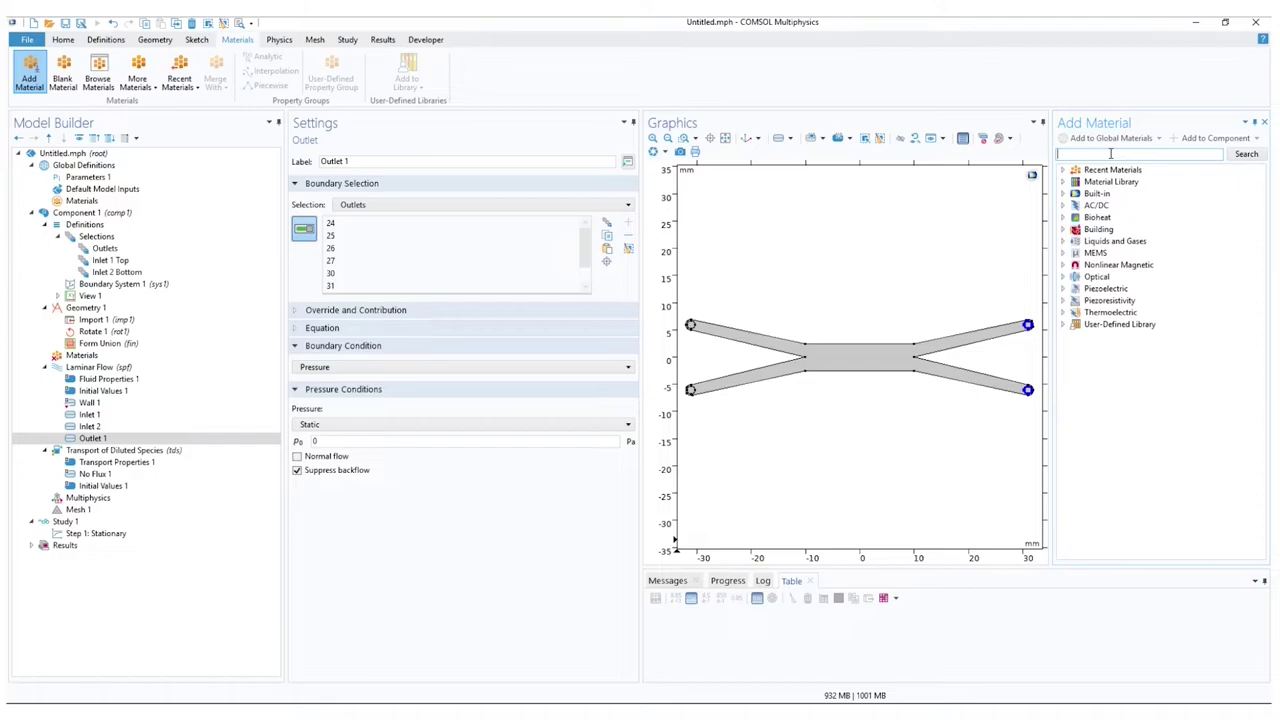
pyautogui.write('water')
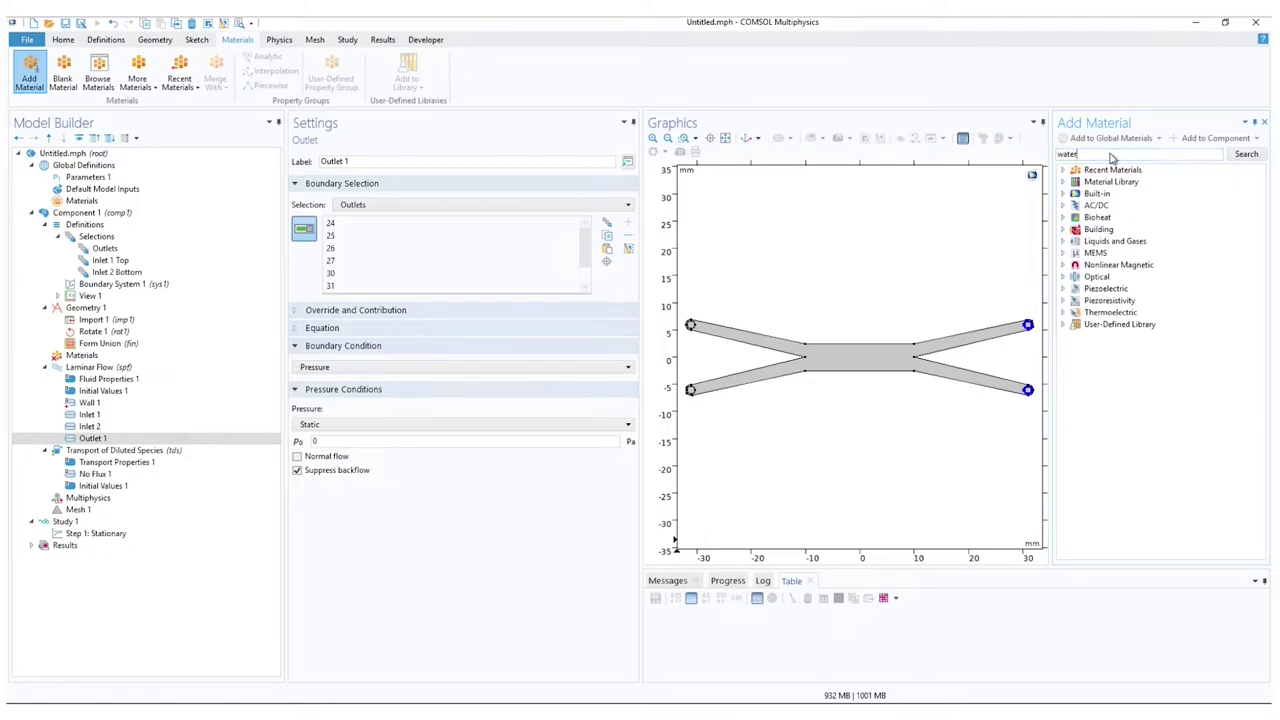
pyautogui.press('Return')
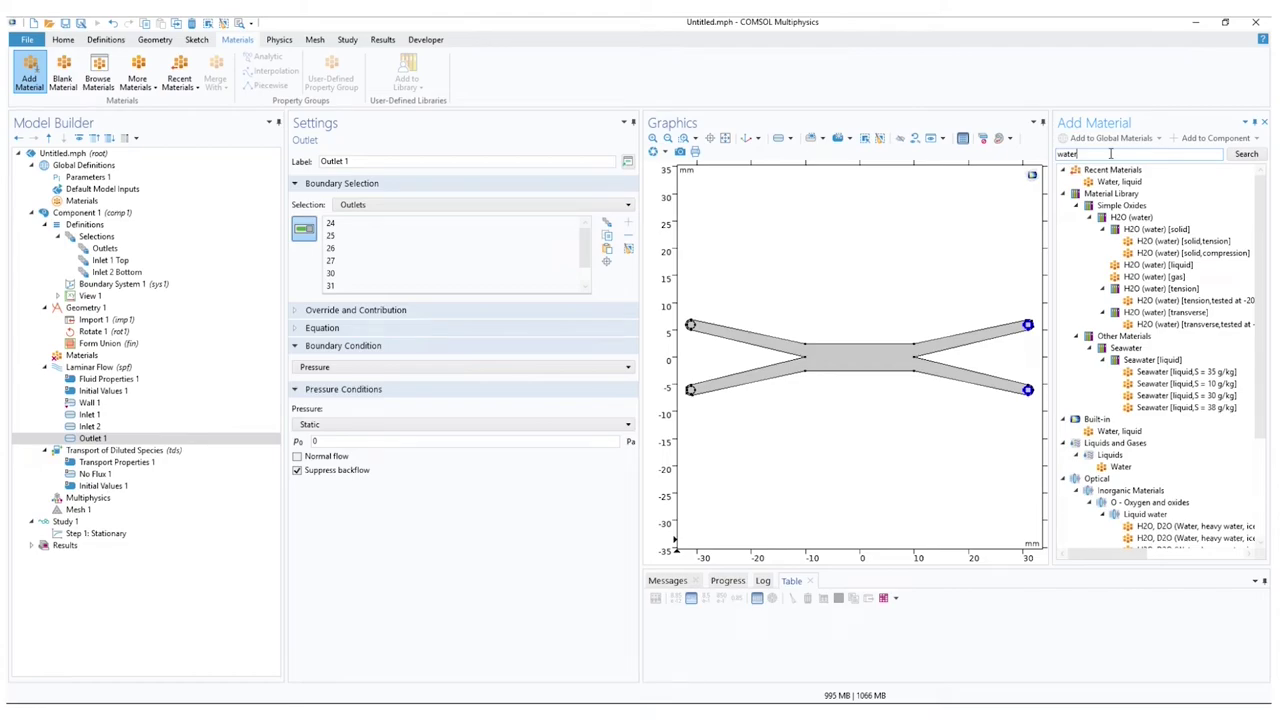
pyautogui.click(1115, 432)
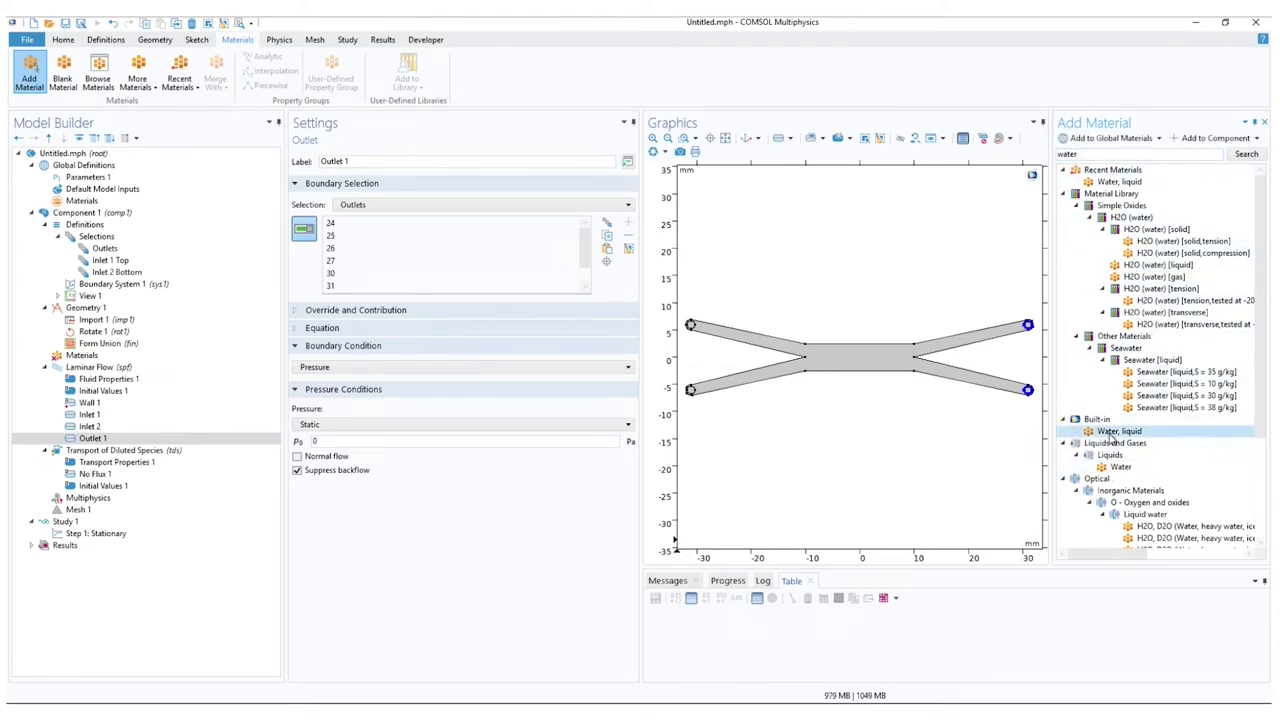
pyautogui.doubleClick(1115, 432)
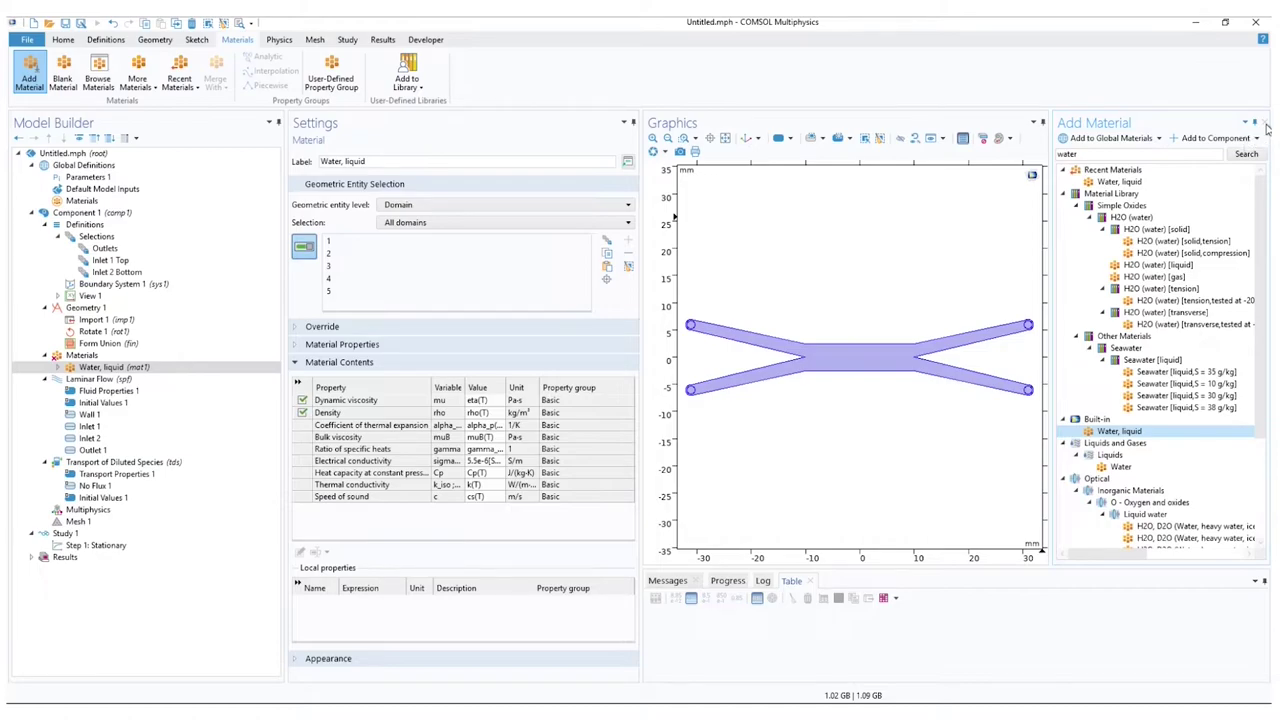
pyautogui.click(1266, 127)
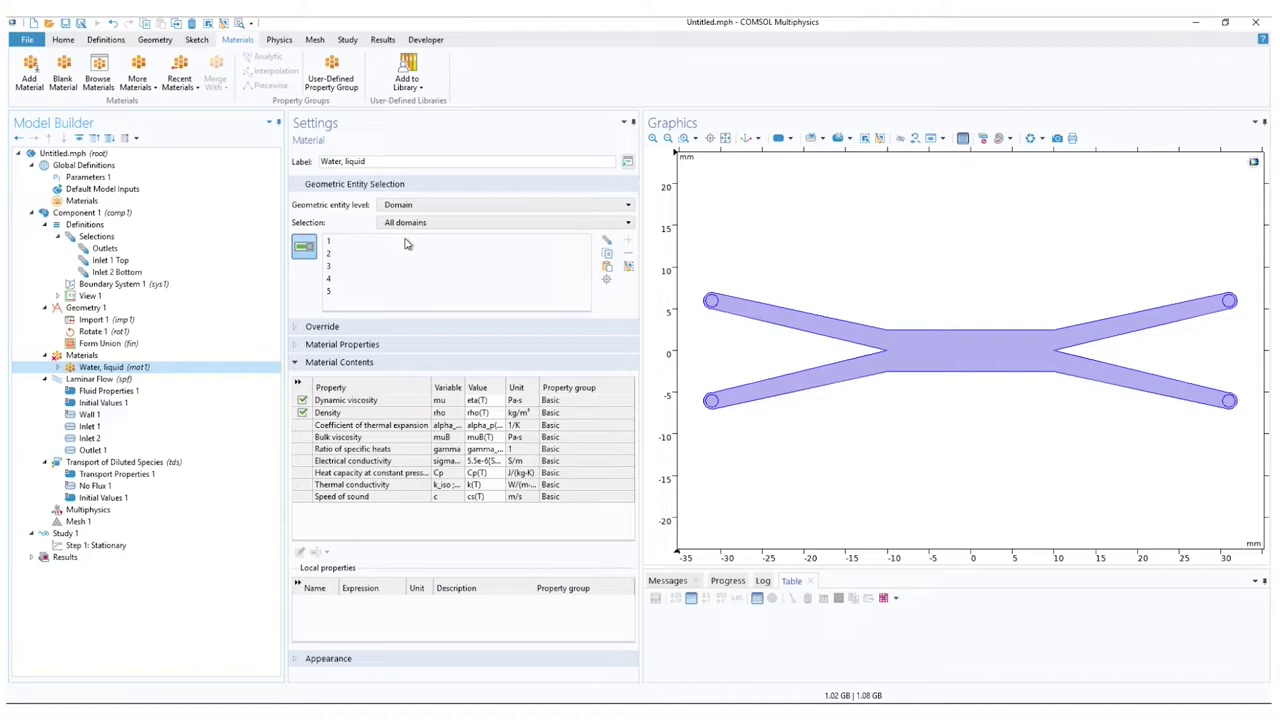
# - Reassign Water, liquid from all five domains to domain 1 only
pyautogui.click(627, 270)
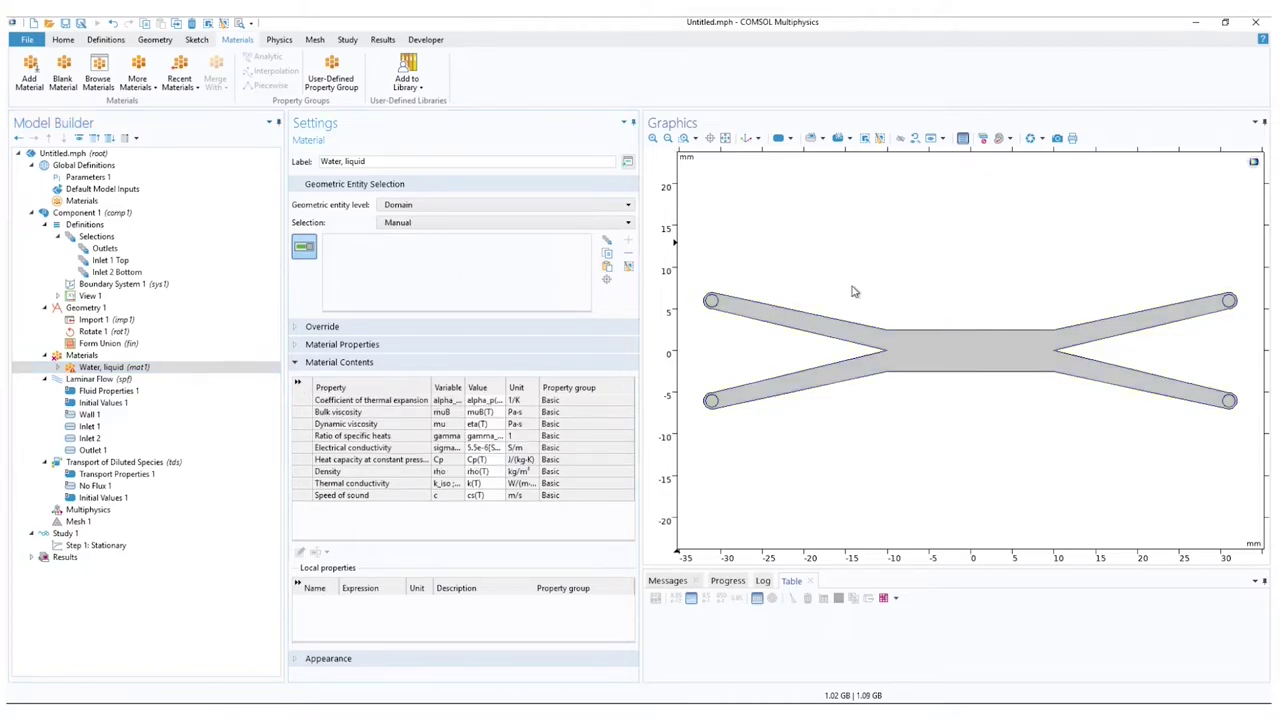
pyautogui.click(913, 349)
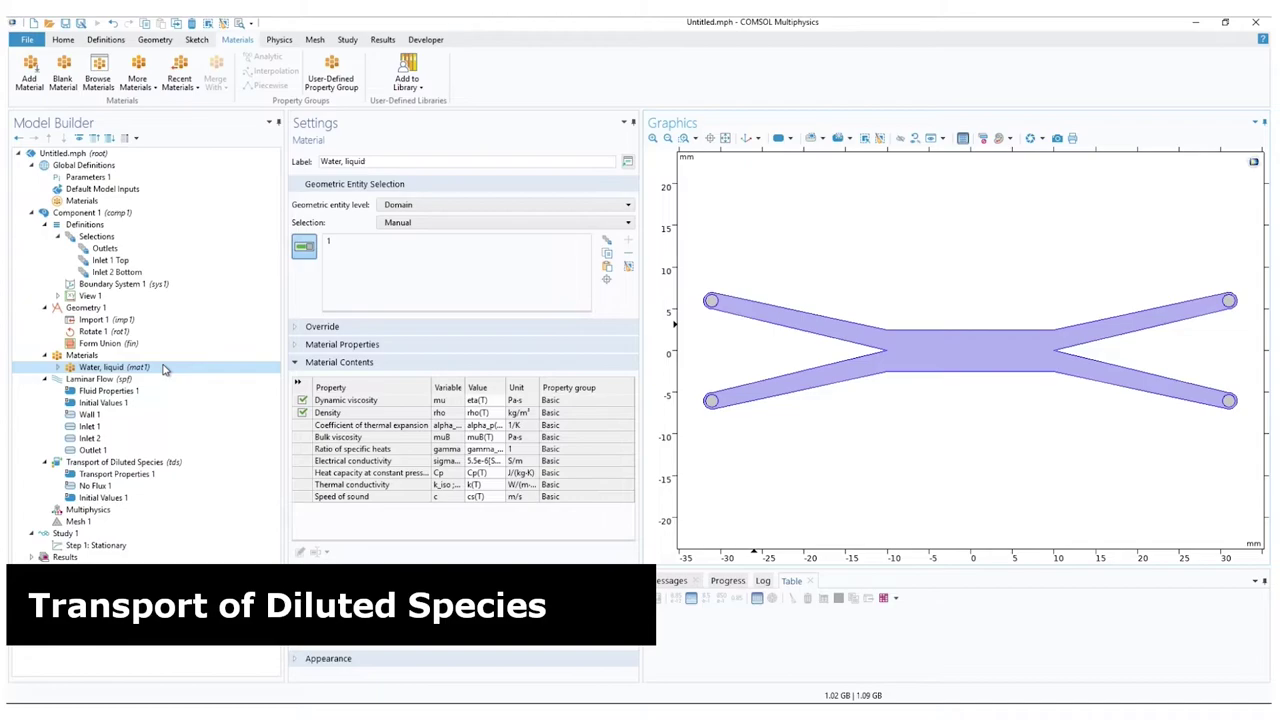
# - Restrict Transport of Diluted Species to domain 1 only
pyautogui.click(164, 466)
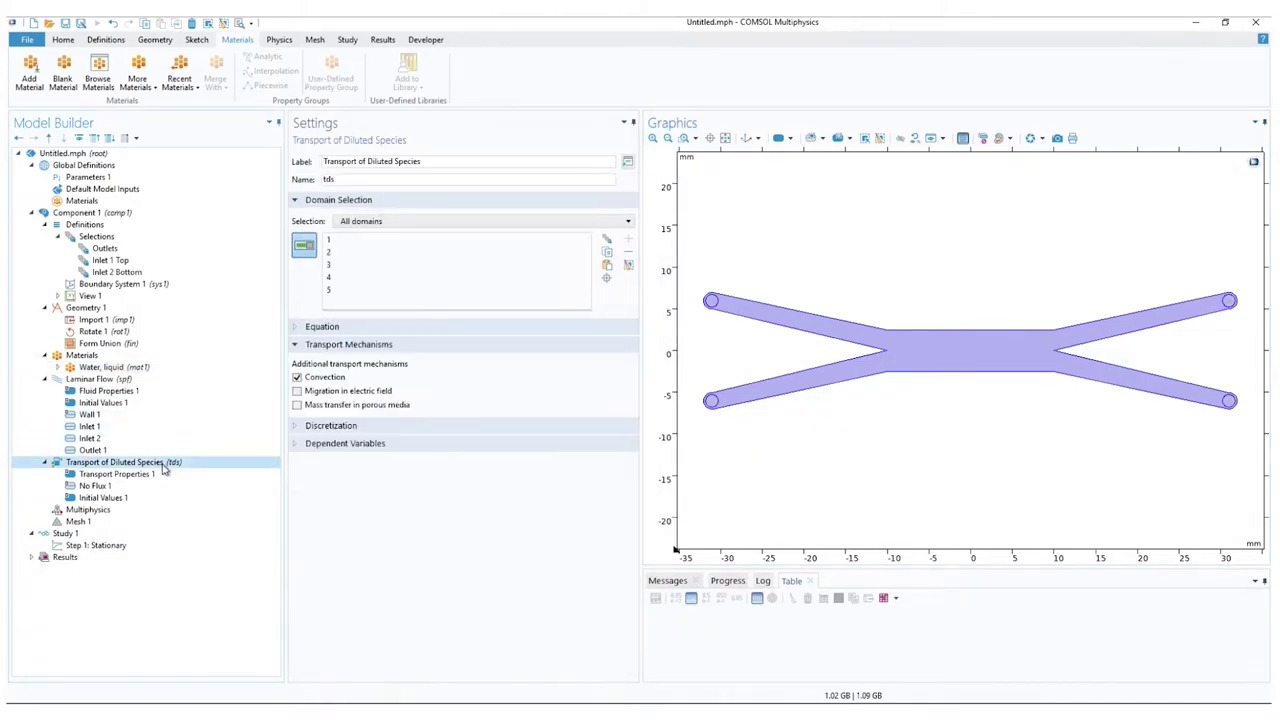
pyautogui.click(628, 268)
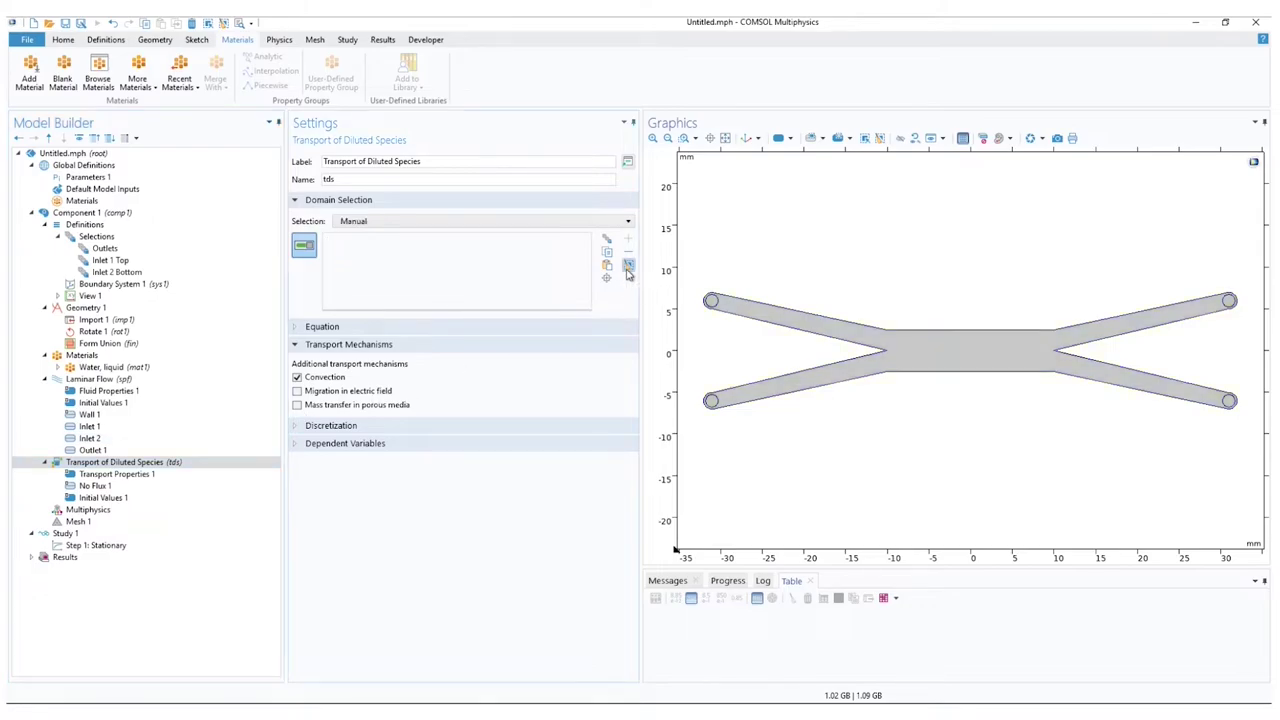
pyautogui.click(930, 346)
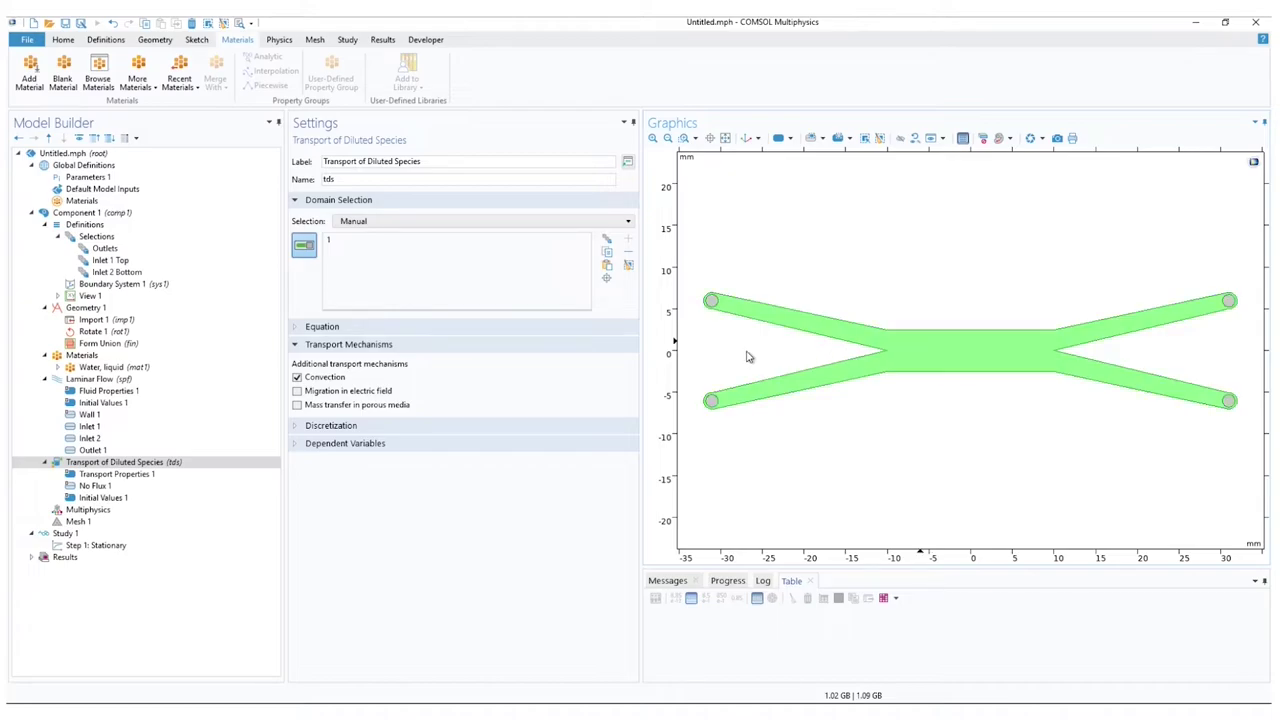
# - In Transport Properties 1, use Water, liquid and set the diffusion coefficient to 2.03e-9 m²/s
pyautogui.click(164, 478)
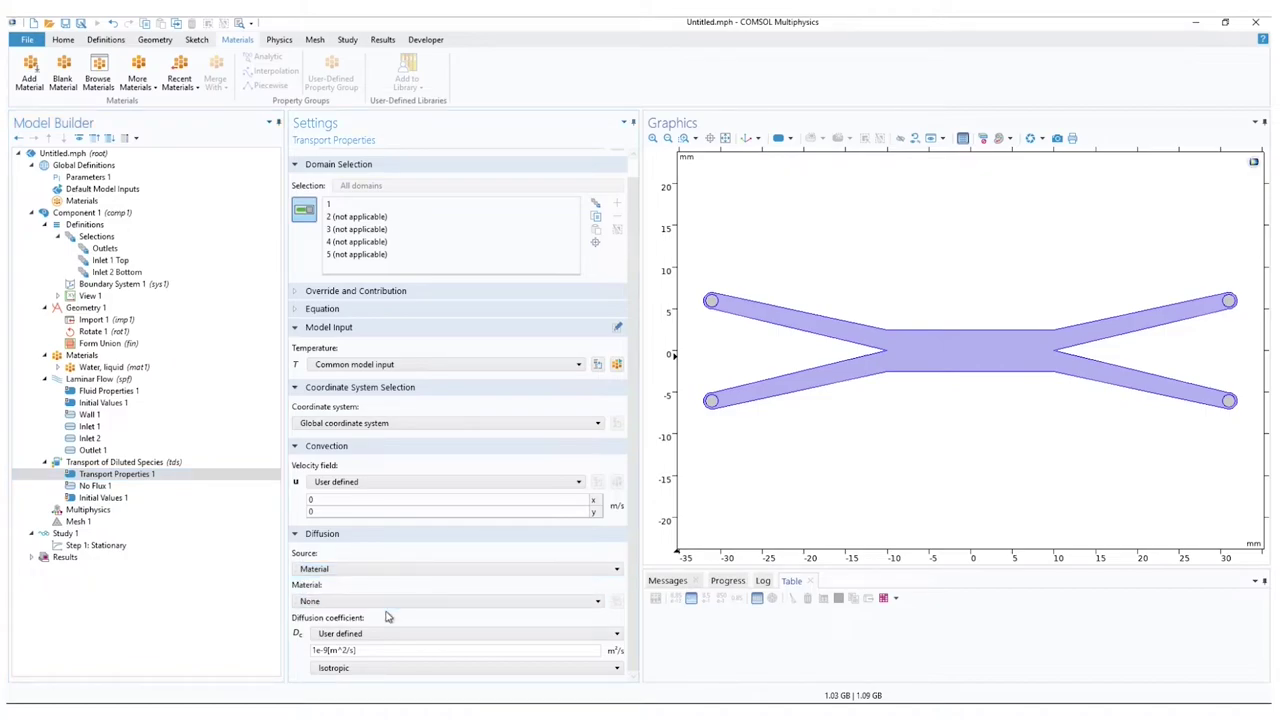
pyautogui.click(387, 601)
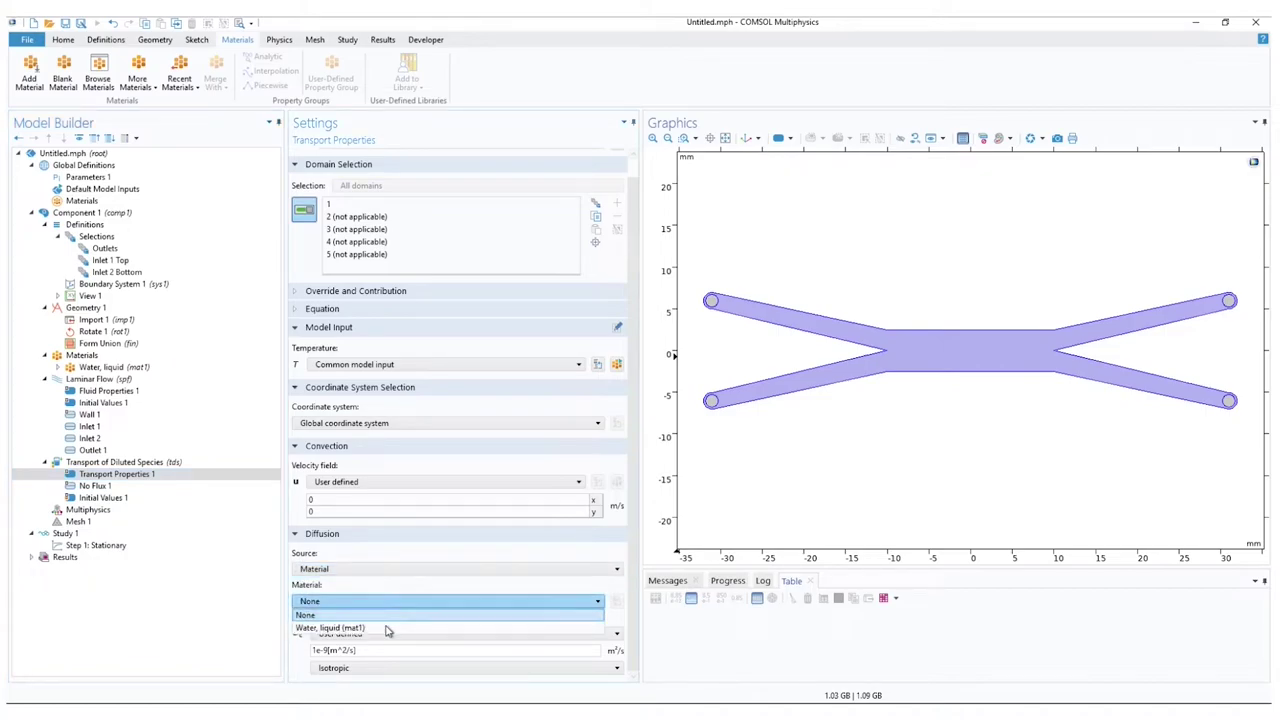
pyautogui.click(388, 628)
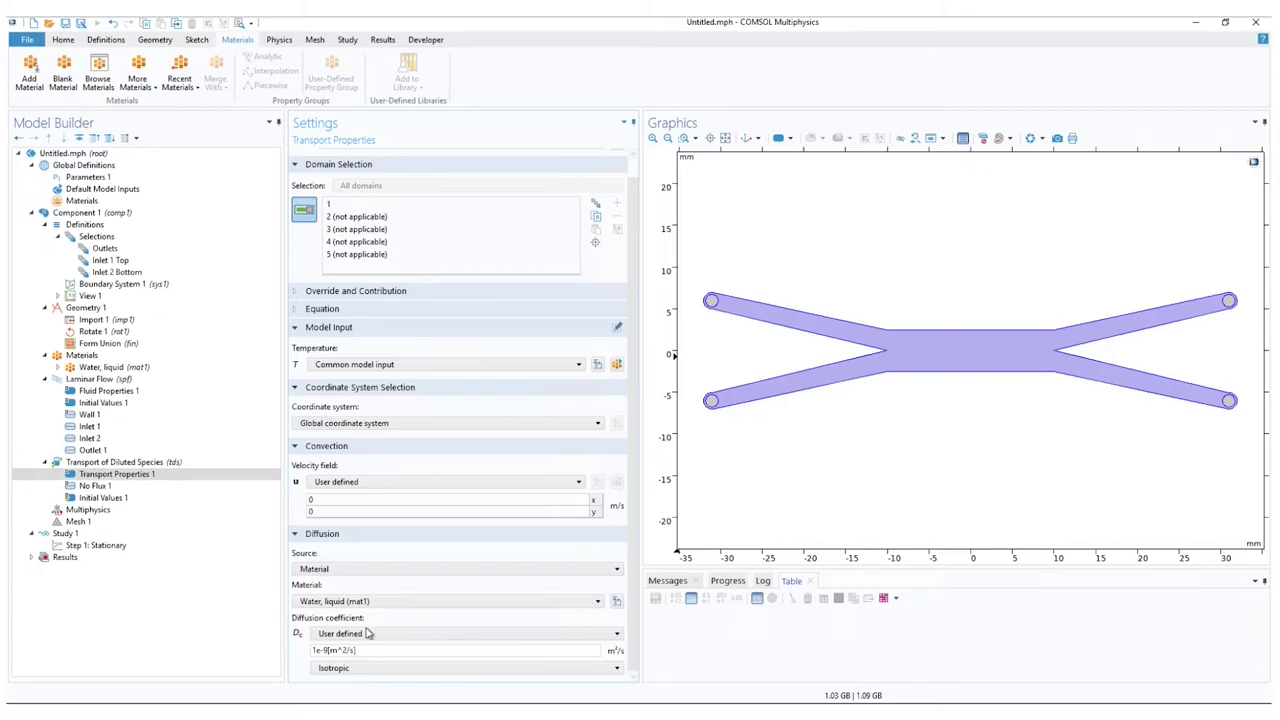
pyautogui.click(318, 650)
pyautogui.press('BackSpace')
pyautogui.write('2.03')
pyautogui.click(191, 465)
# - Add Inflow 1 on Inlet 1 Top with concentration c_in
pyautogui.rightClick(191, 465)
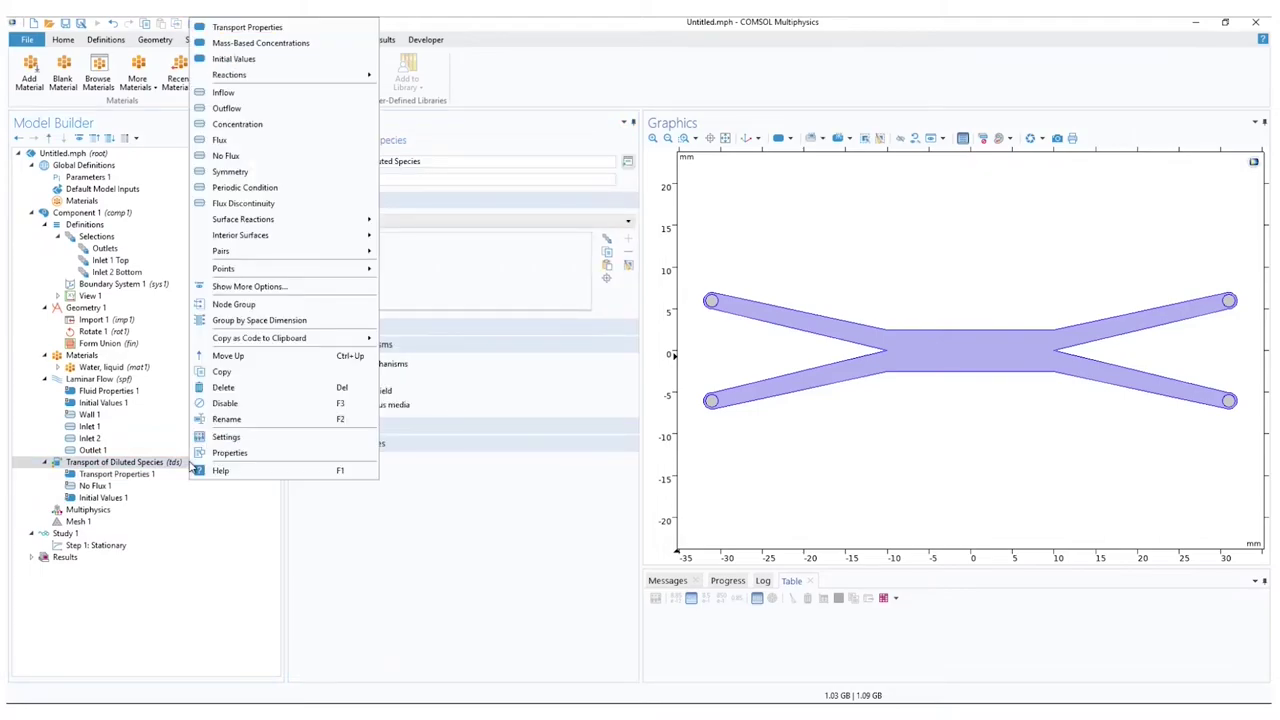
pyautogui.click(223, 92)
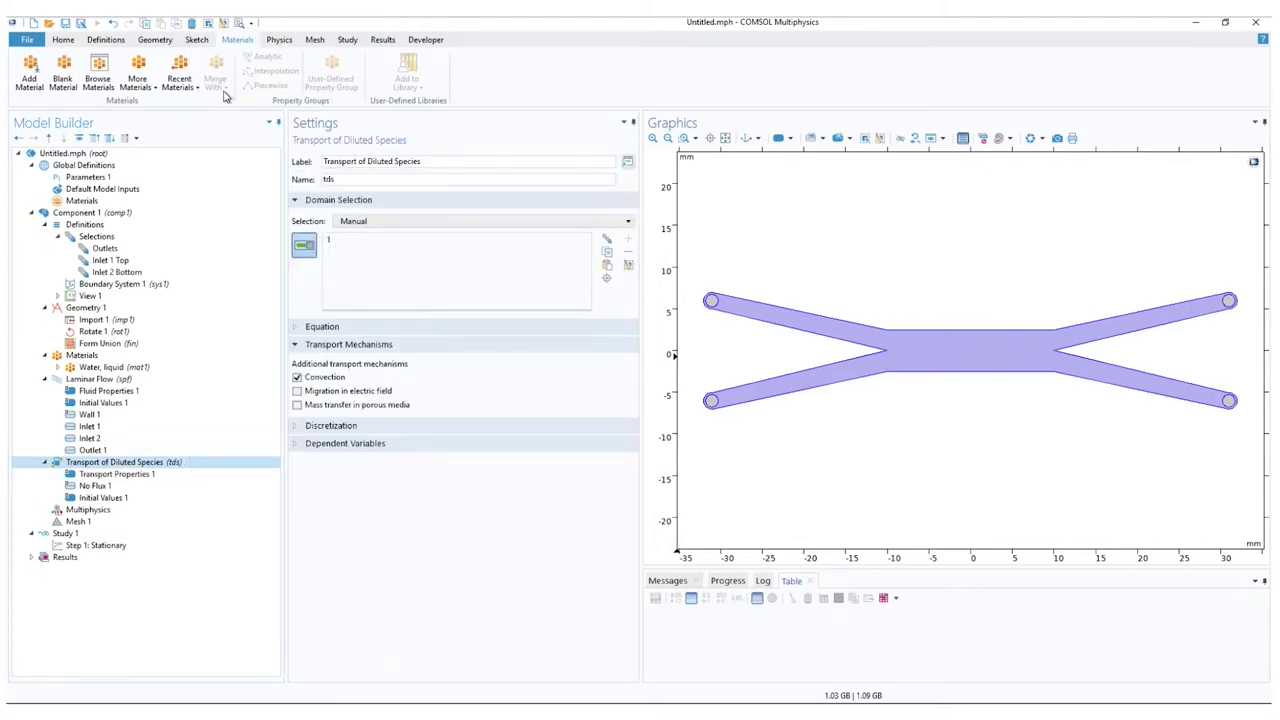
pyautogui.click(368, 206)
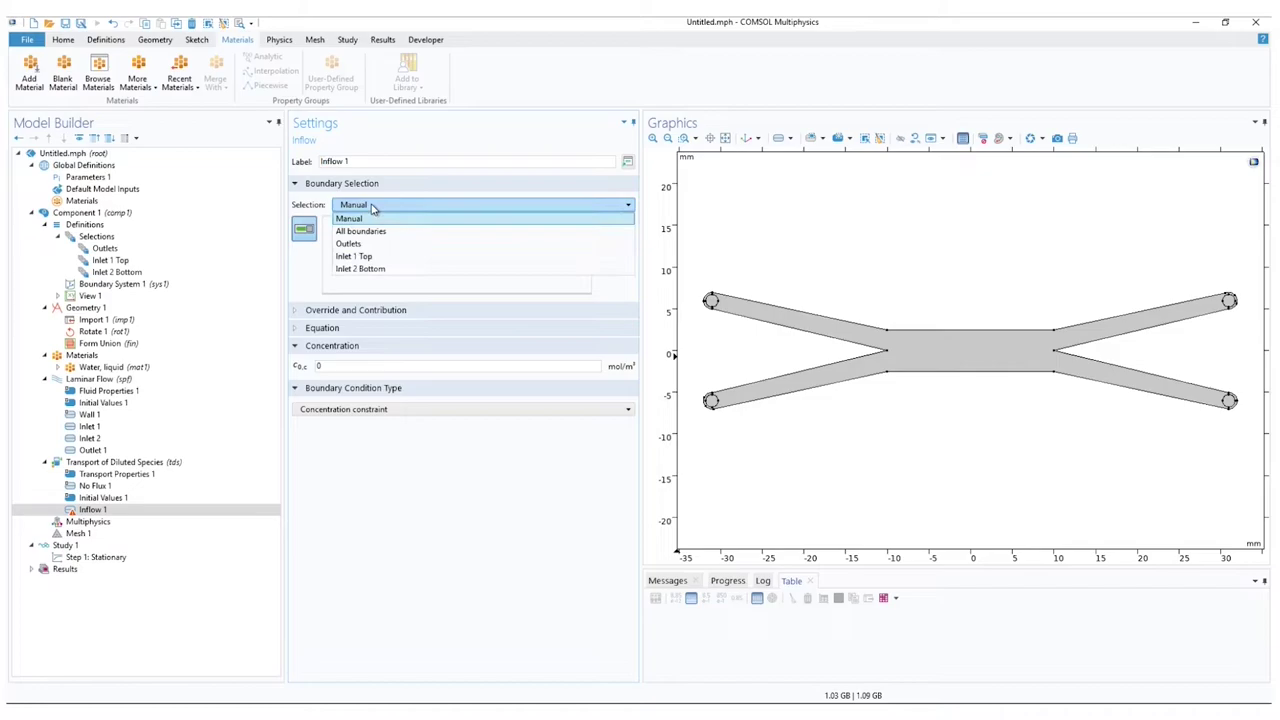
pyautogui.click(381, 257)
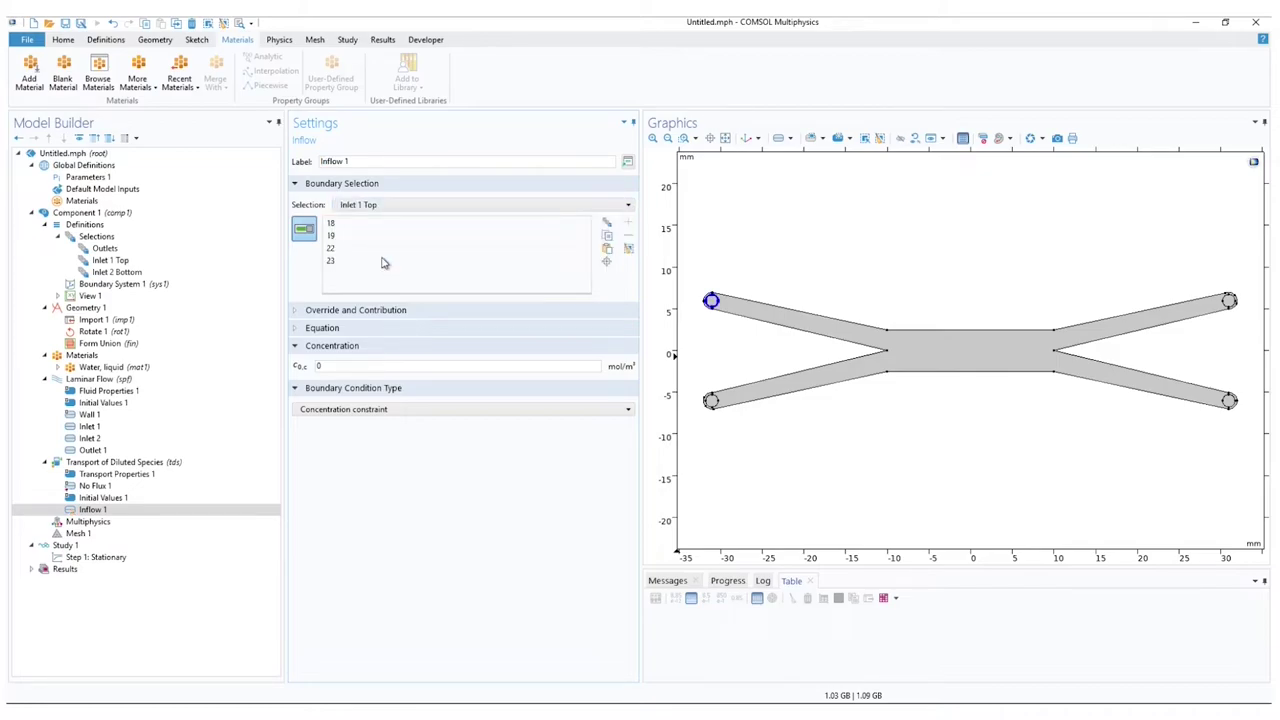
pyautogui.doubleClick(362, 365)
pyautogui.write('c_in')
pyautogui.click(137, 464)
# - Set Inflow 2 on Inlet 2 Bottom with concentration 1
pyautogui.rightClick(137, 464)
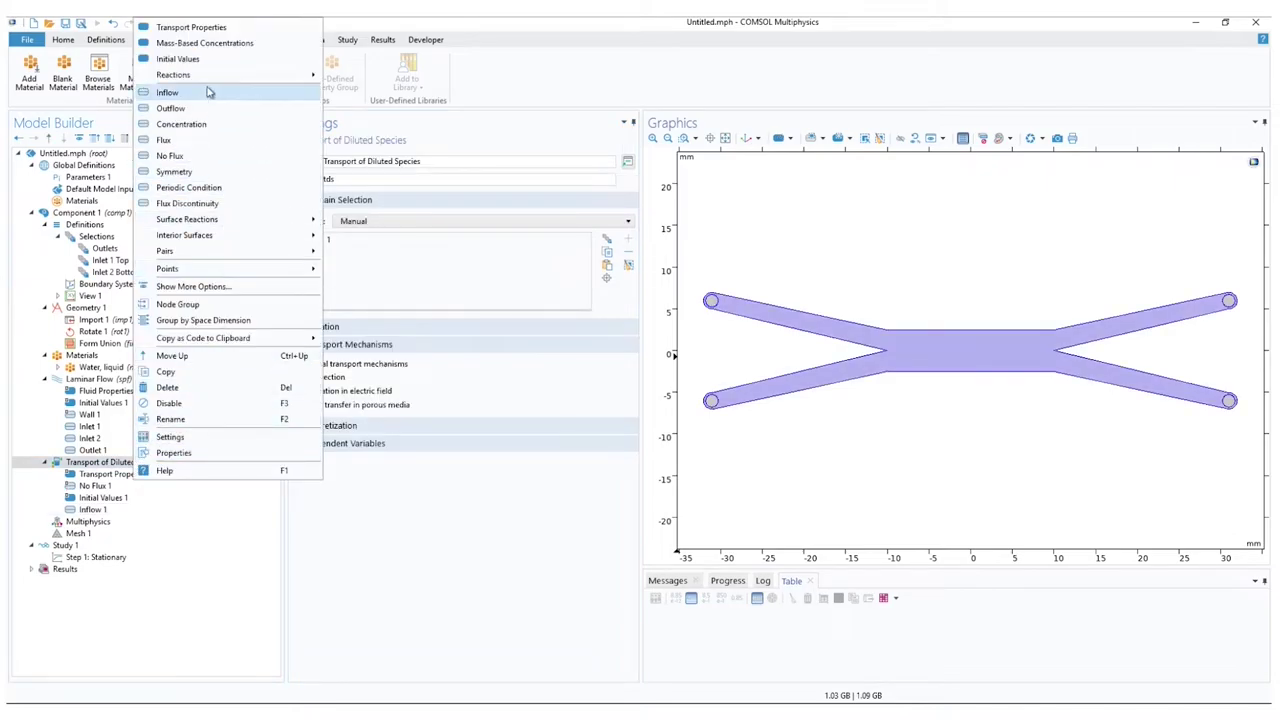
pyautogui.press('Escape')
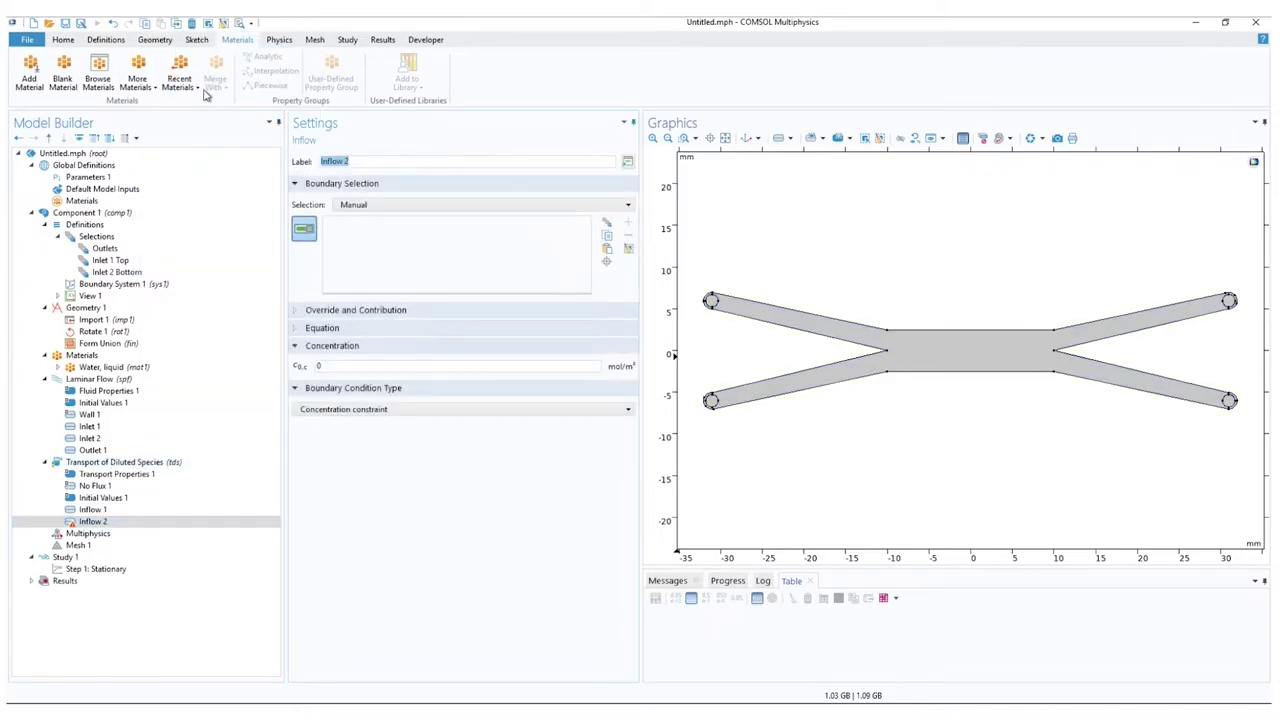
pyautogui.click(391, 204)
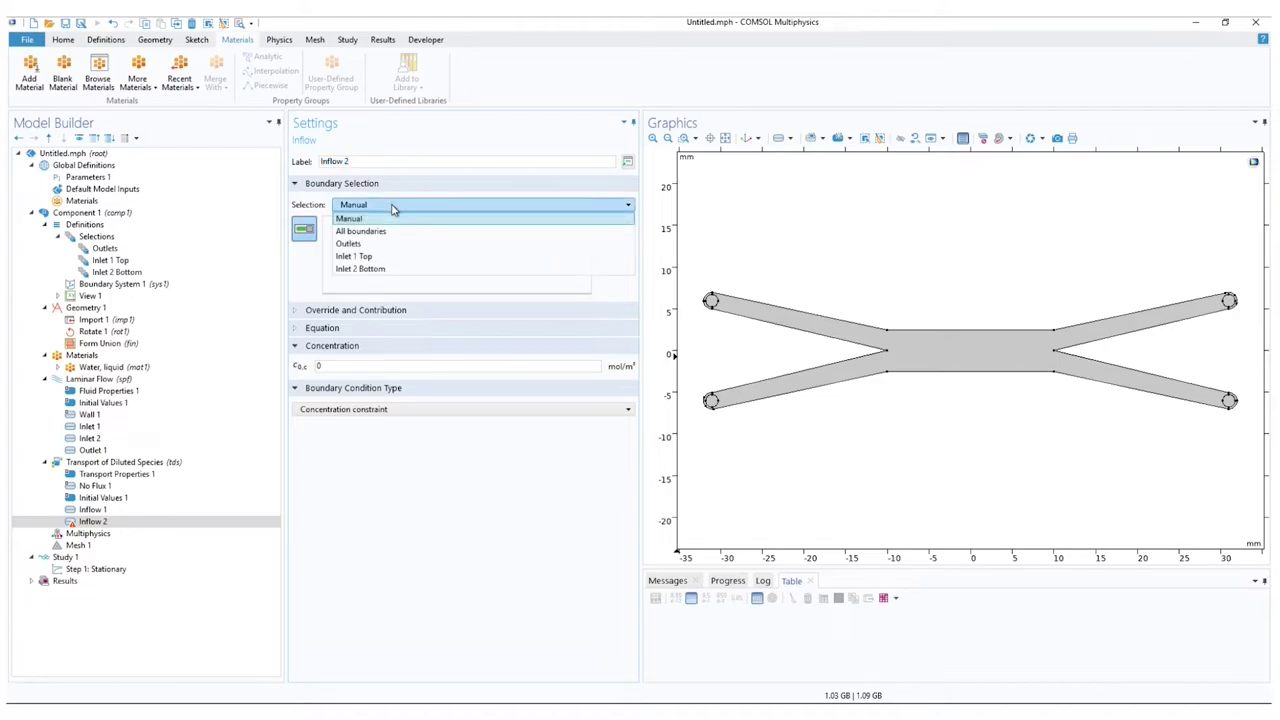
pyautogui.click(388, 268)
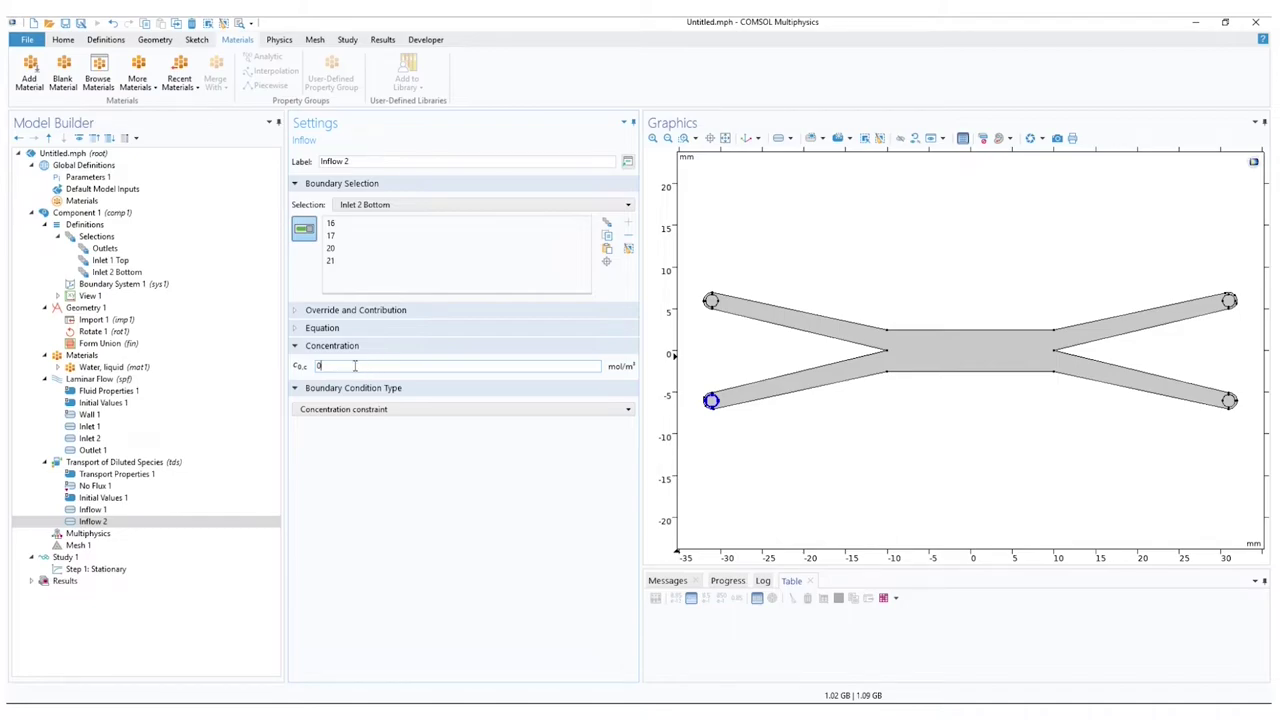
pyautogui.doubleClick(373, 366)
pyautogui.write('1')
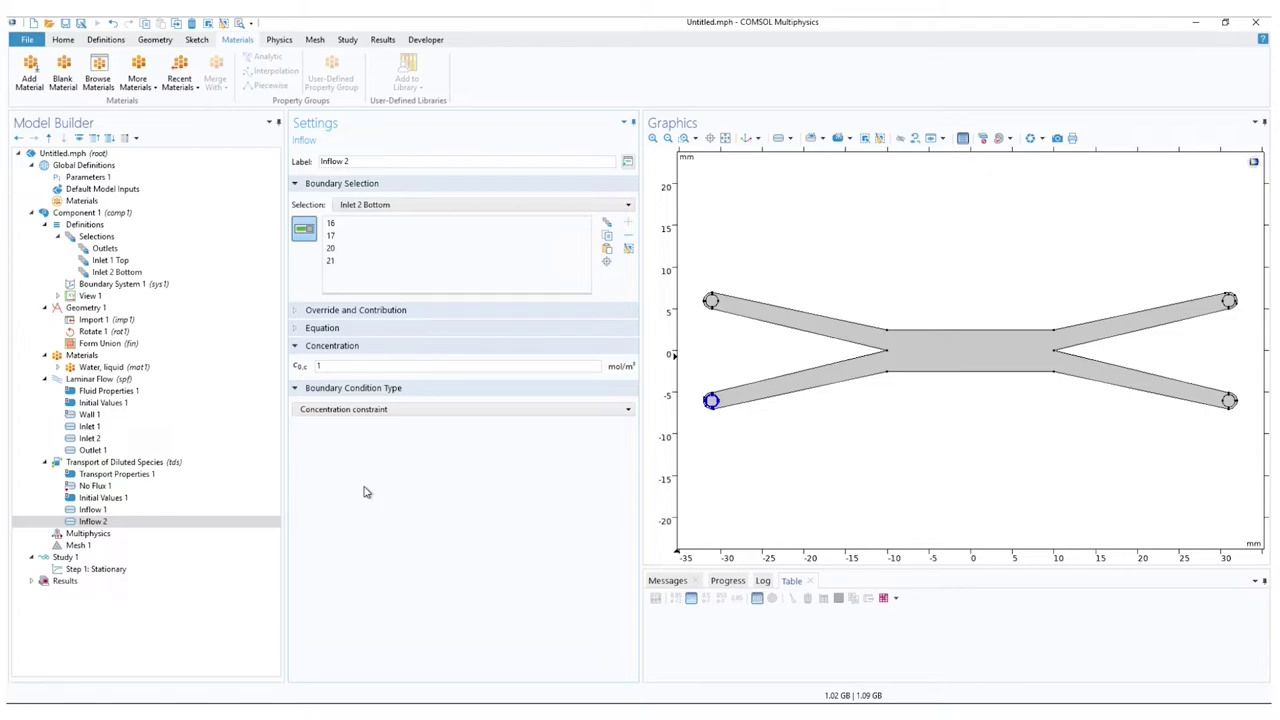
pyautogui.click(106, 464)
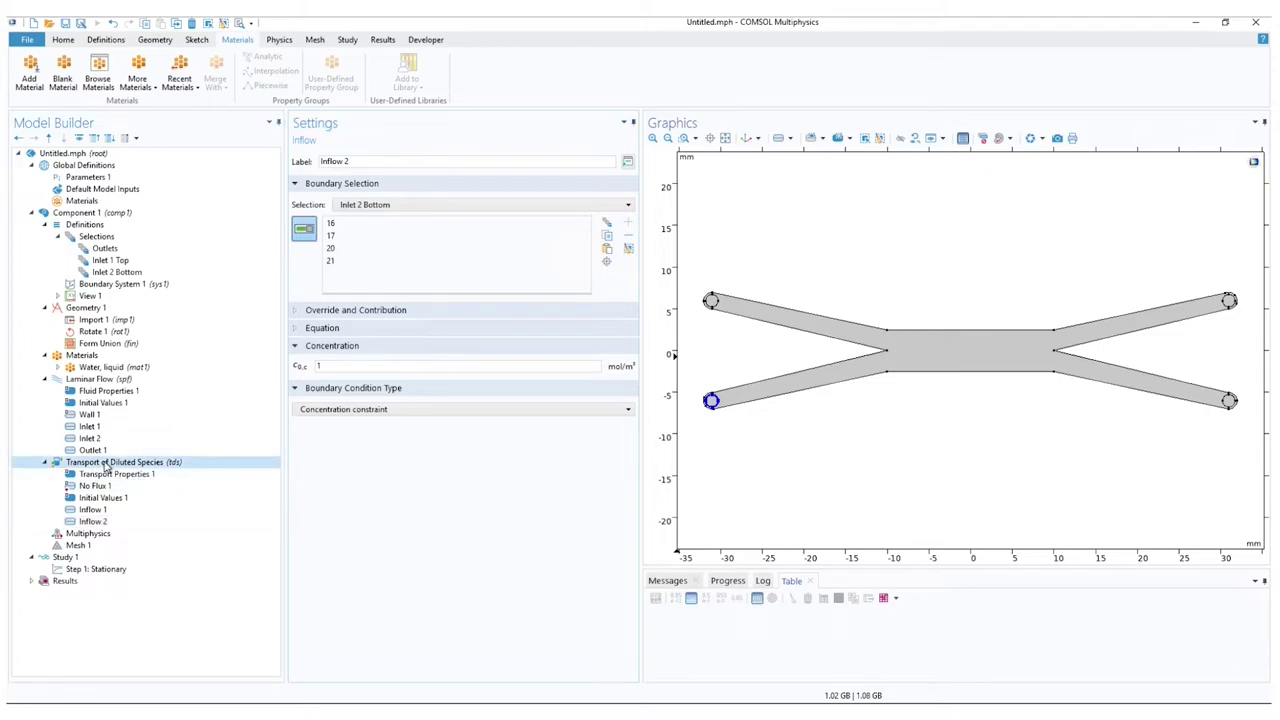
# - Add a species Outflow condition applied to the Outlets boundaries (24–27, 30, 31)
pyautogui.rightClick(106, 464)
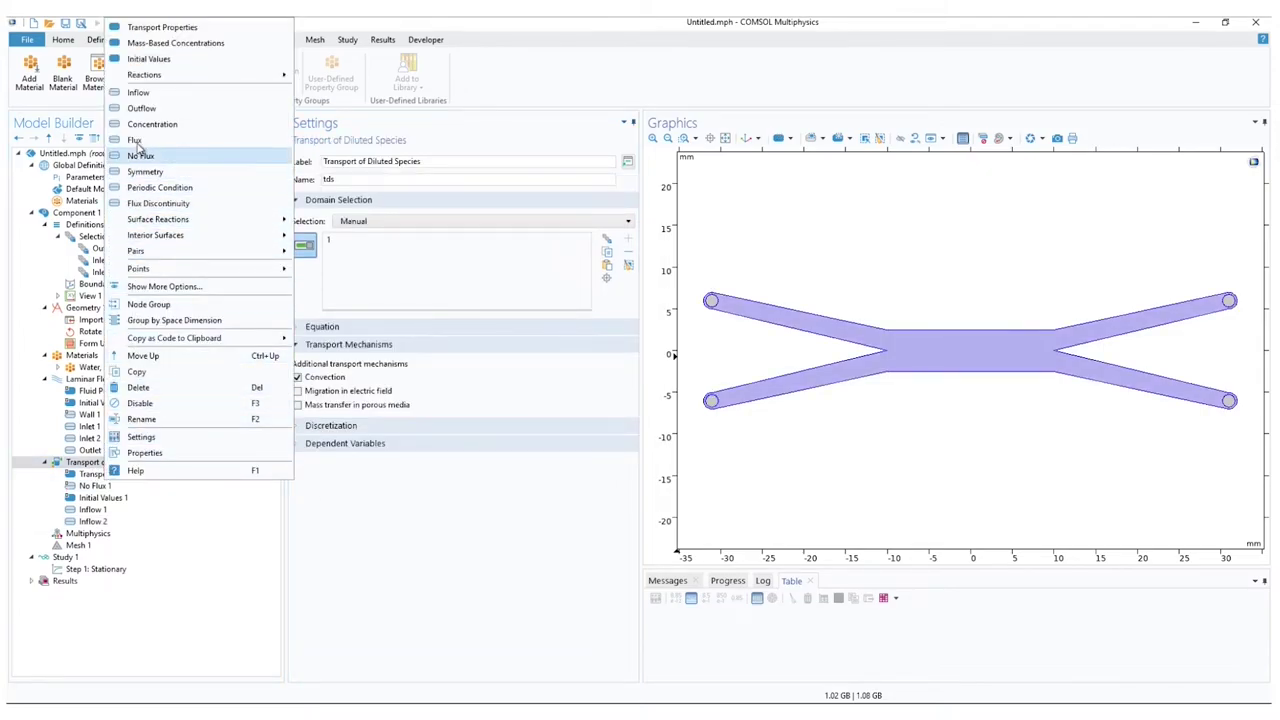
pyautogui.click(140, 108)
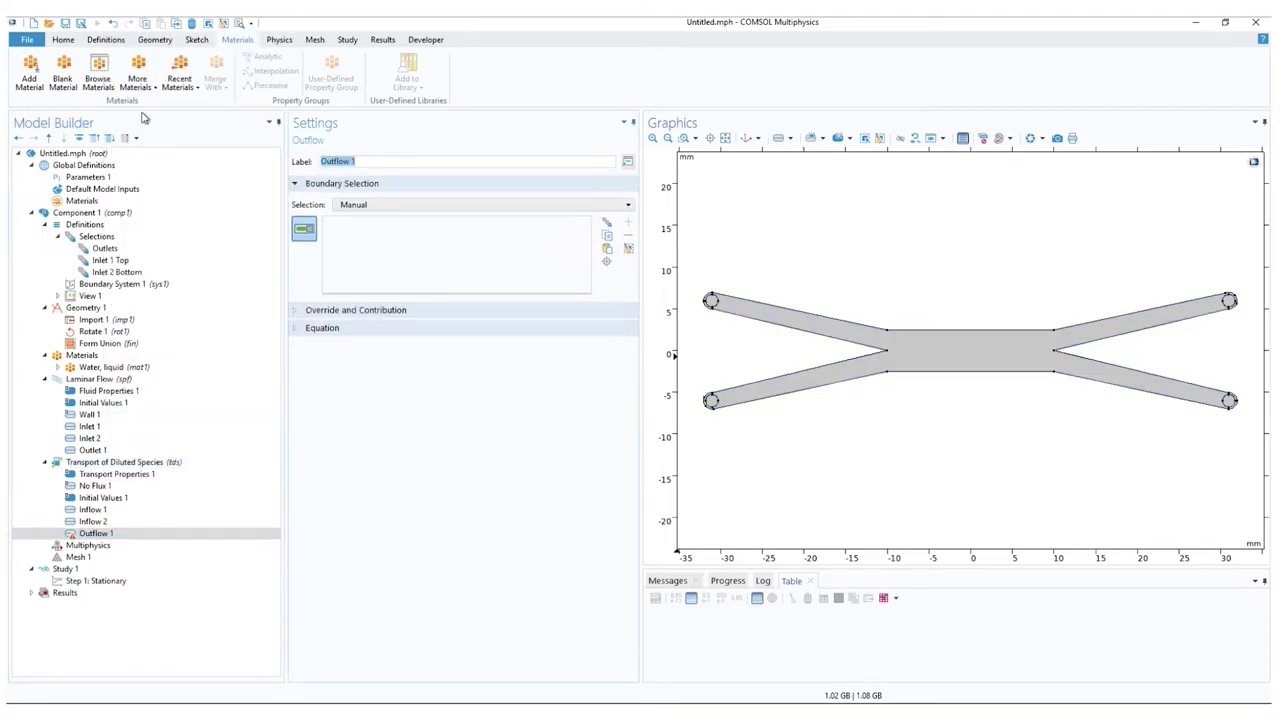
pyautogui.click(407, 206)
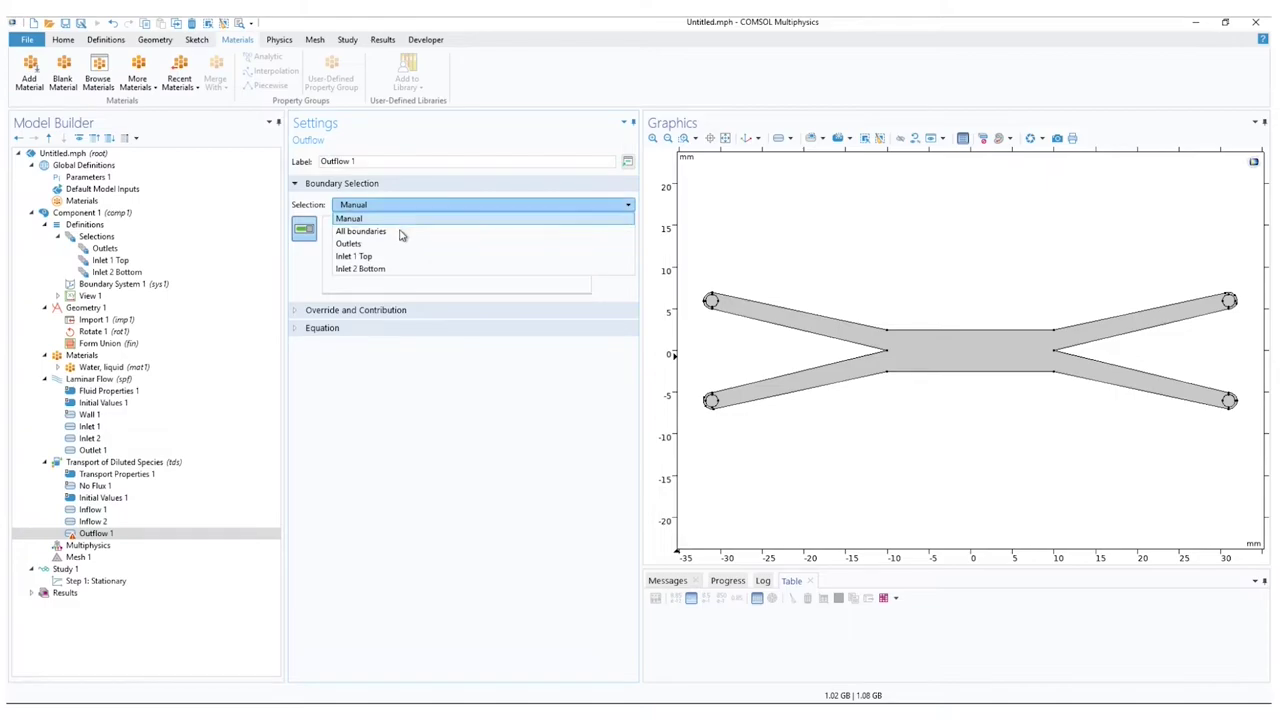
pyautogui.click(397, 245)
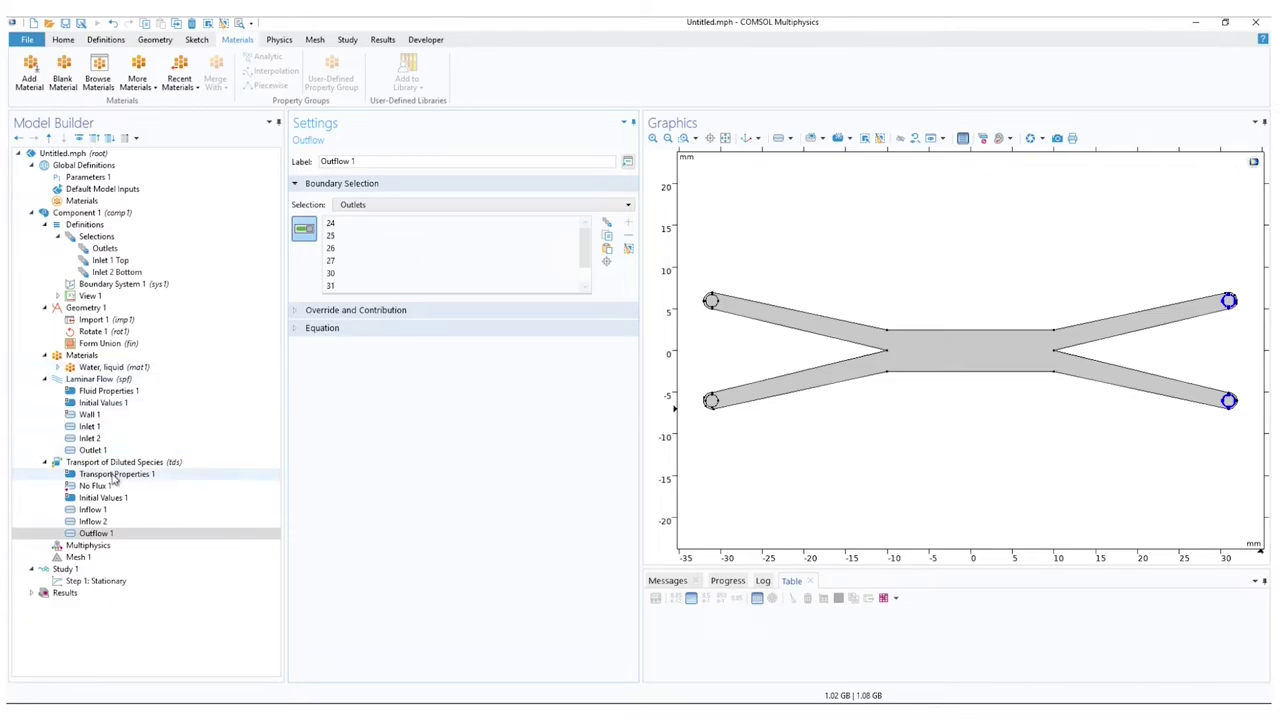
# - Add a Reacting Flow, Diluted Species coupling and bring up the Mesh 1 settings
pyautogui.rightClick(117, 547)
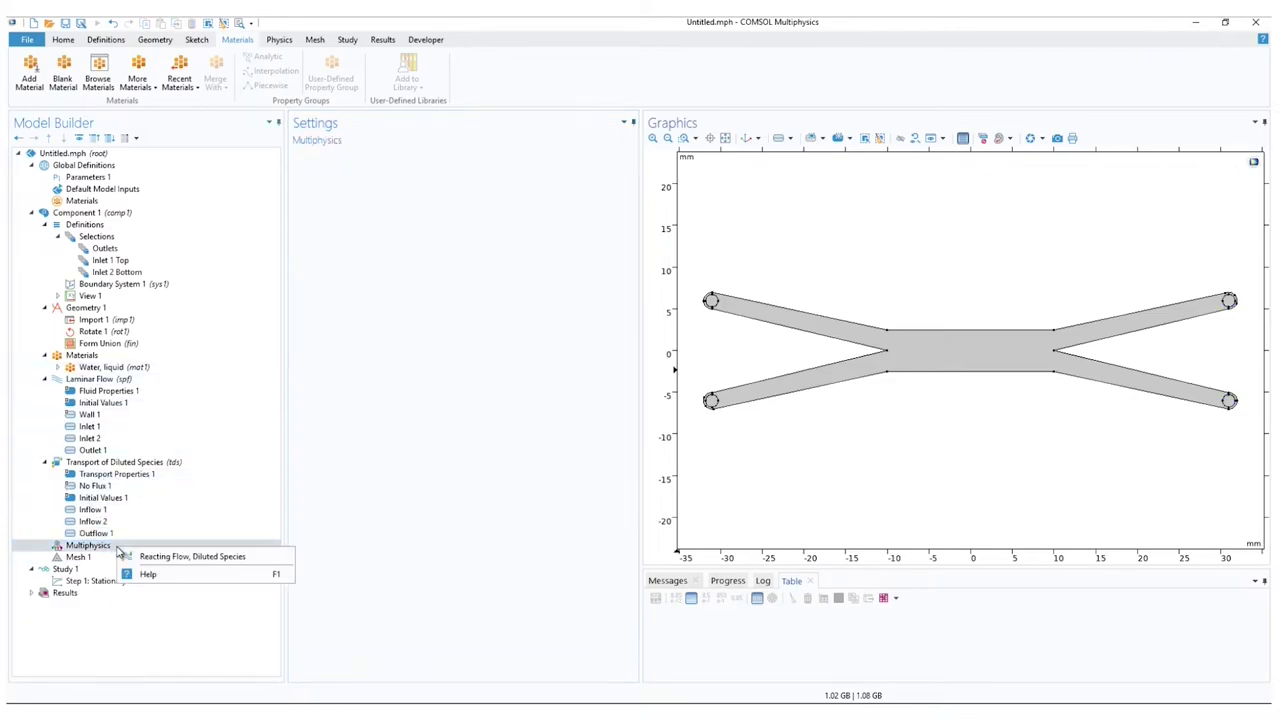
pyautogui.click(263, 558)
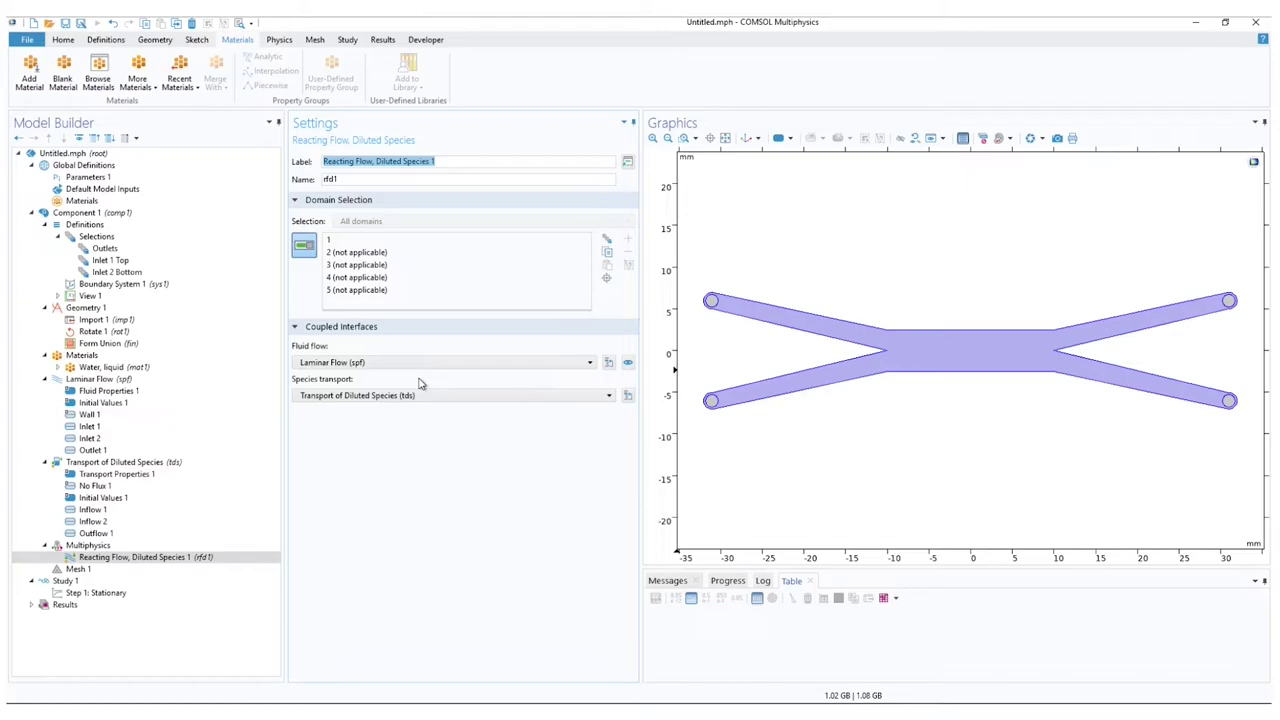
pyautogui.click(225, 561)
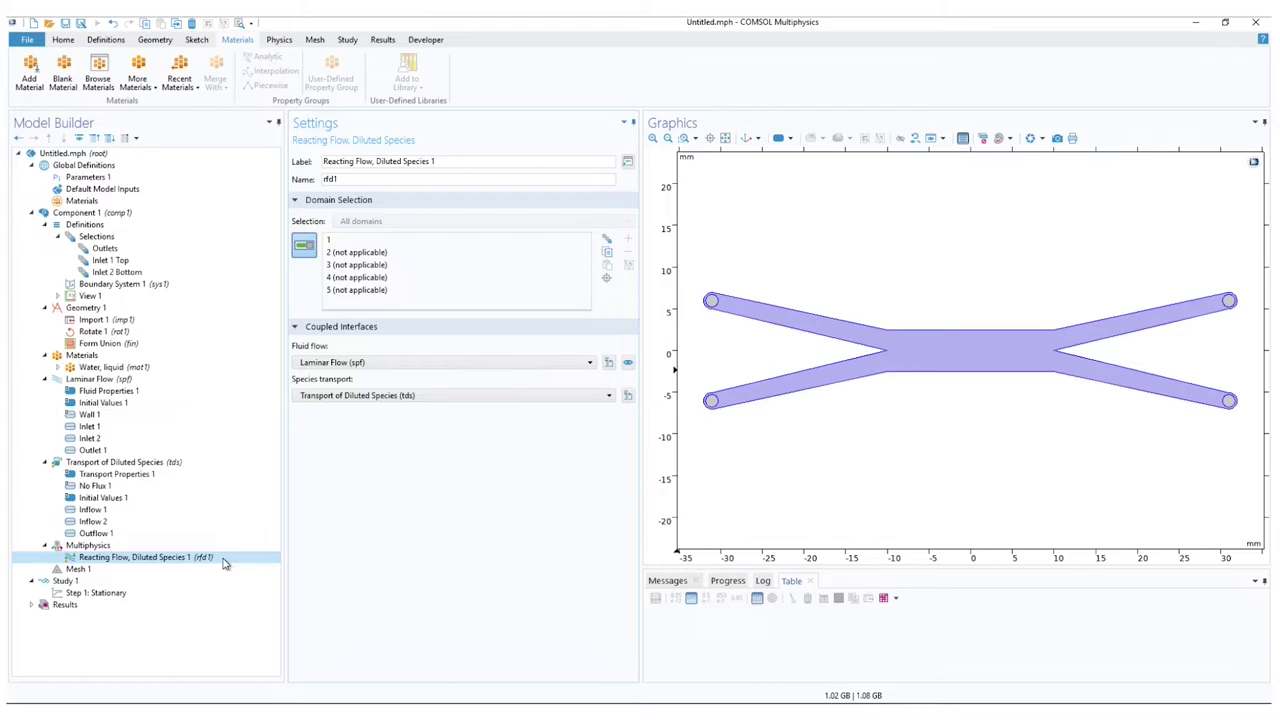
pyautogui.click(100, 570)
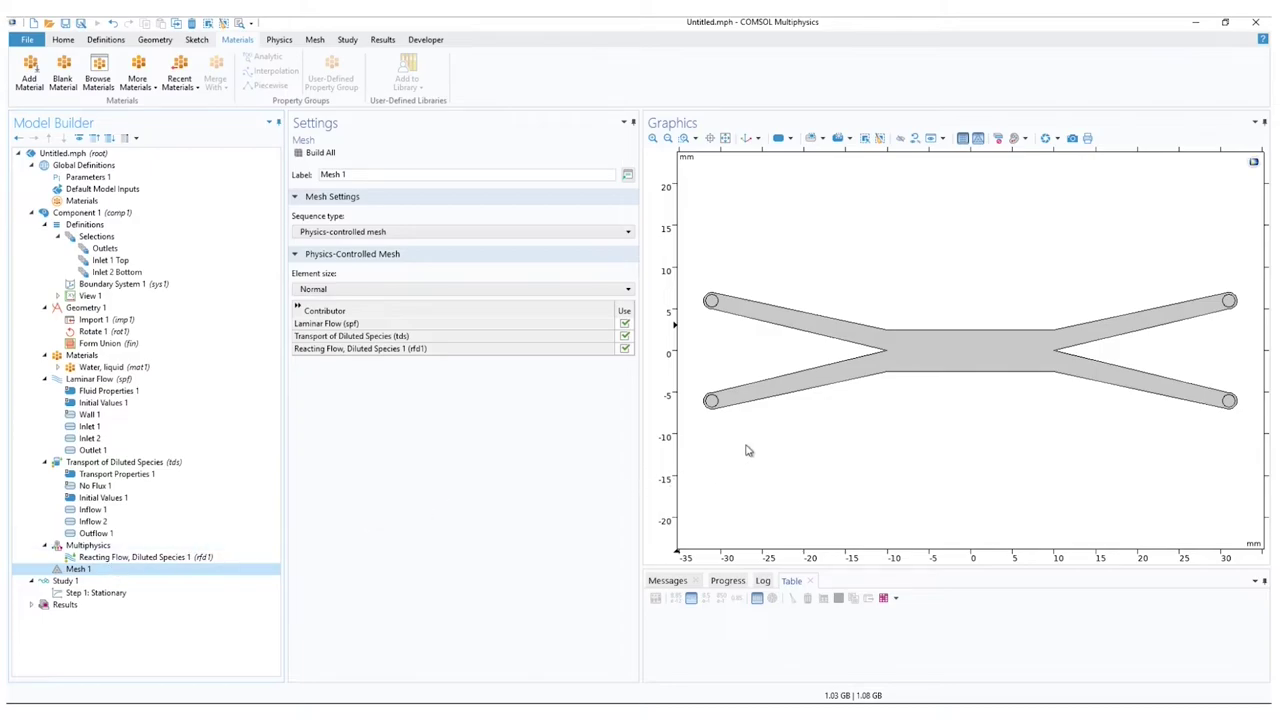
pyautogui.click(810, 390)
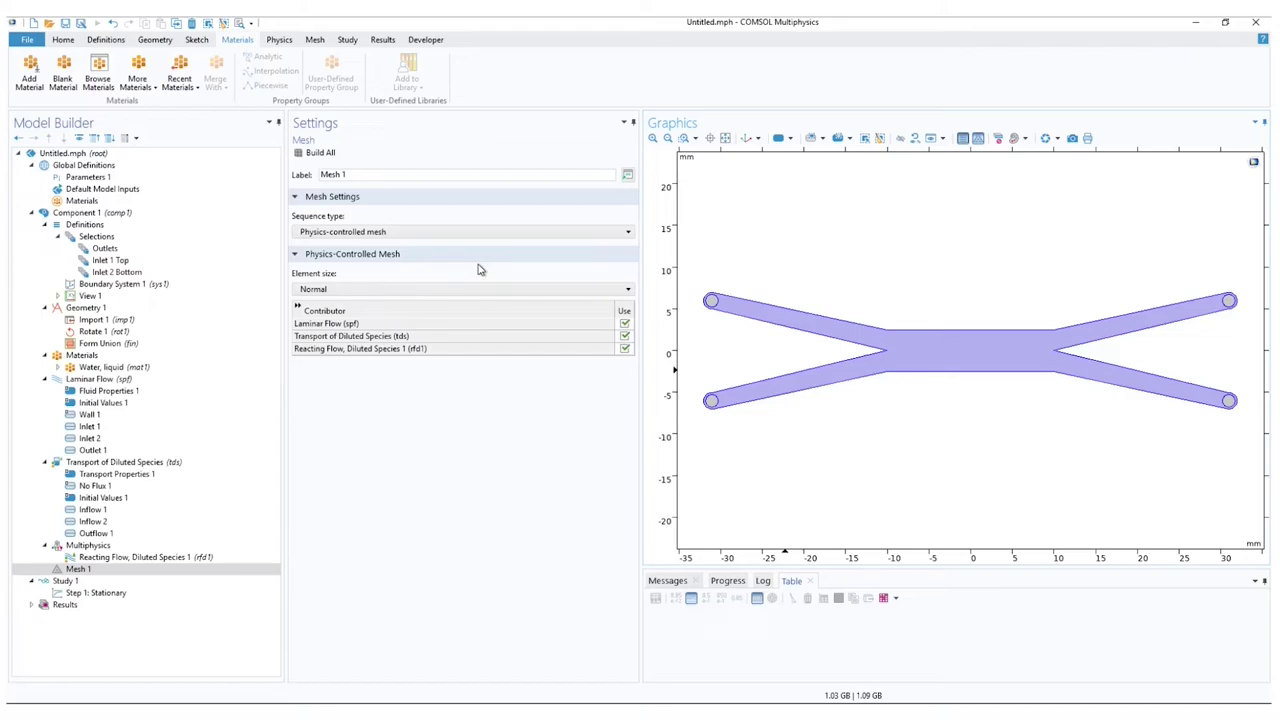
# - Build a physics-controlled mesh, then rebuild it at Finer element size
pyautogui.click(450, 234)
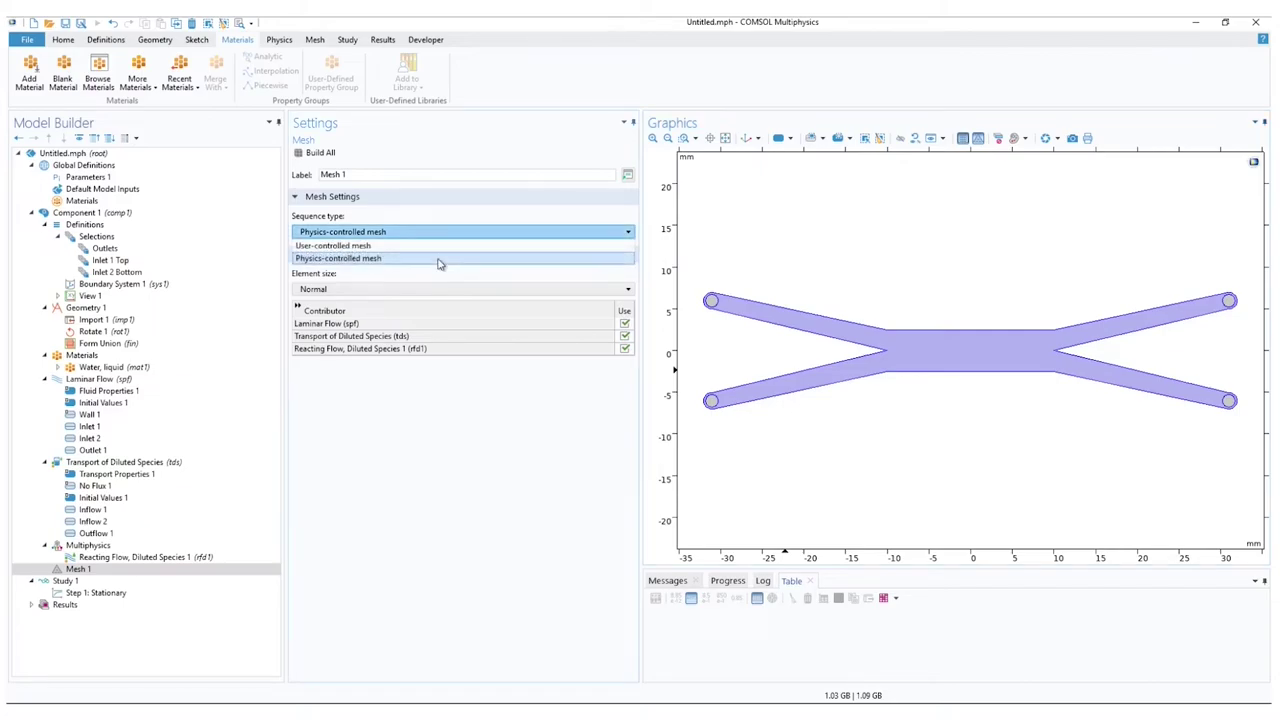
pyautogui.click(440, 259)
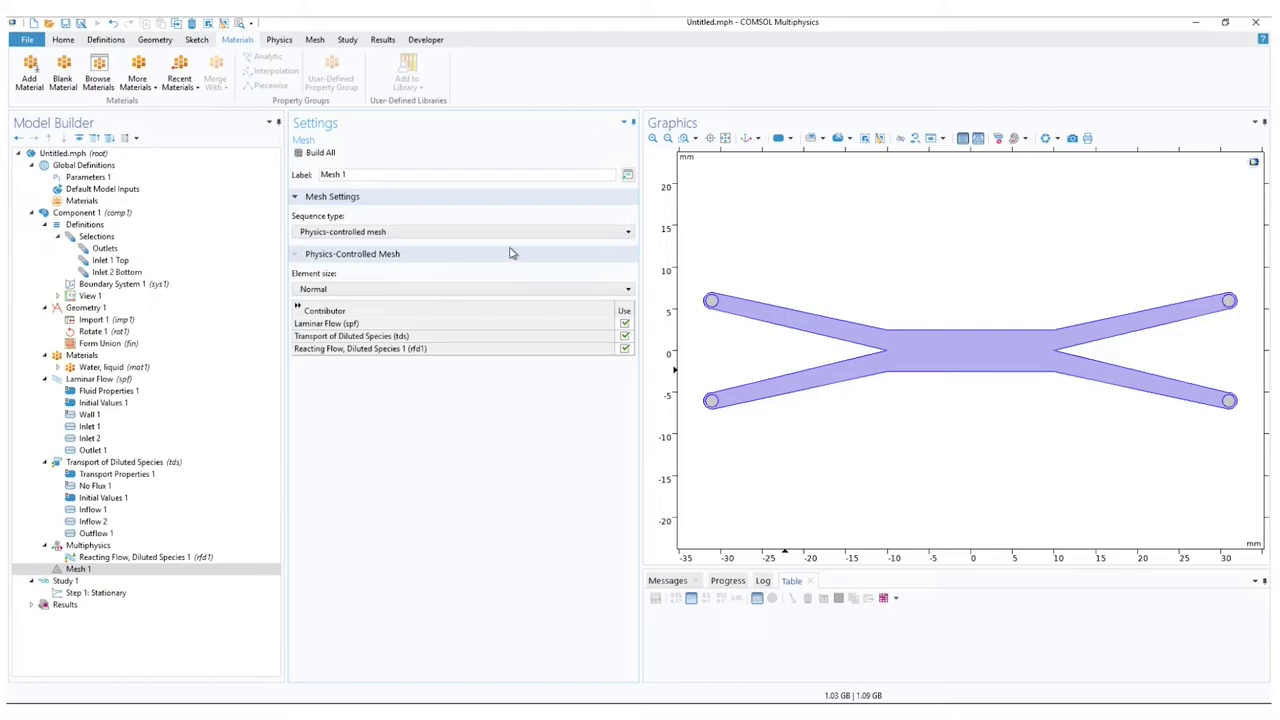
pyautogui.click(322, 153)
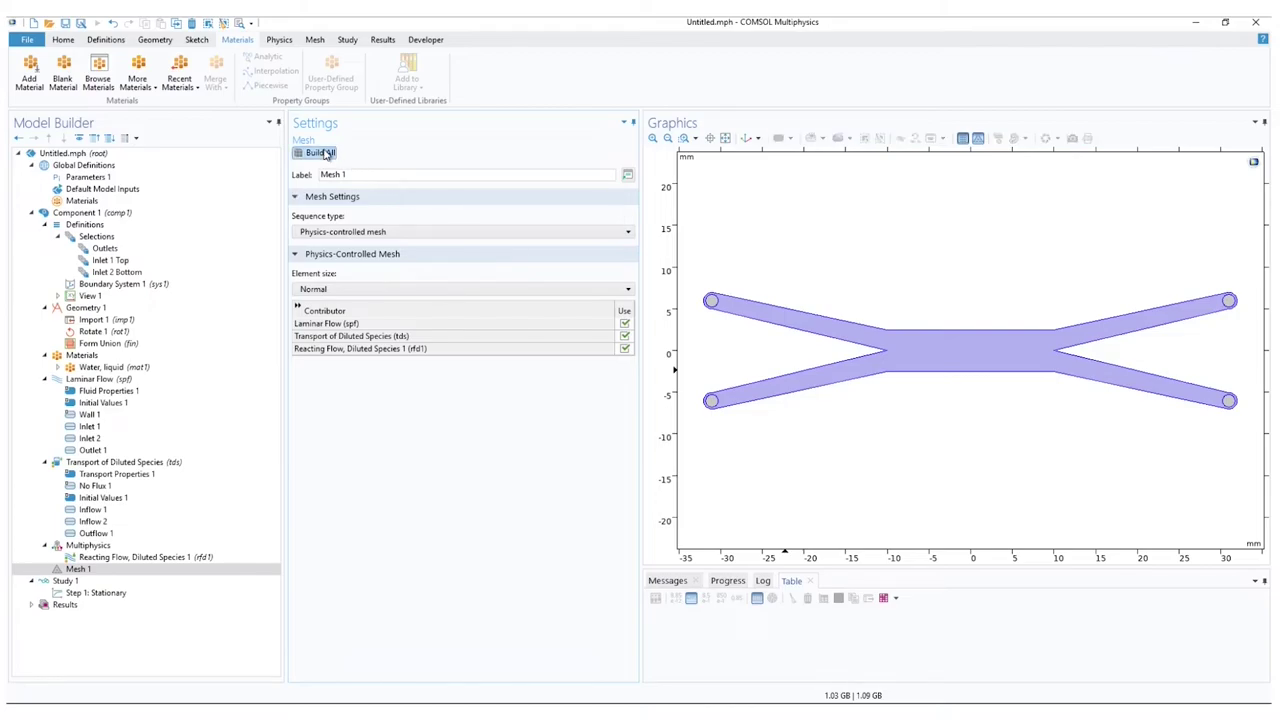
pyautogui.click(366, 289)
pyautogui.click(358, 330)
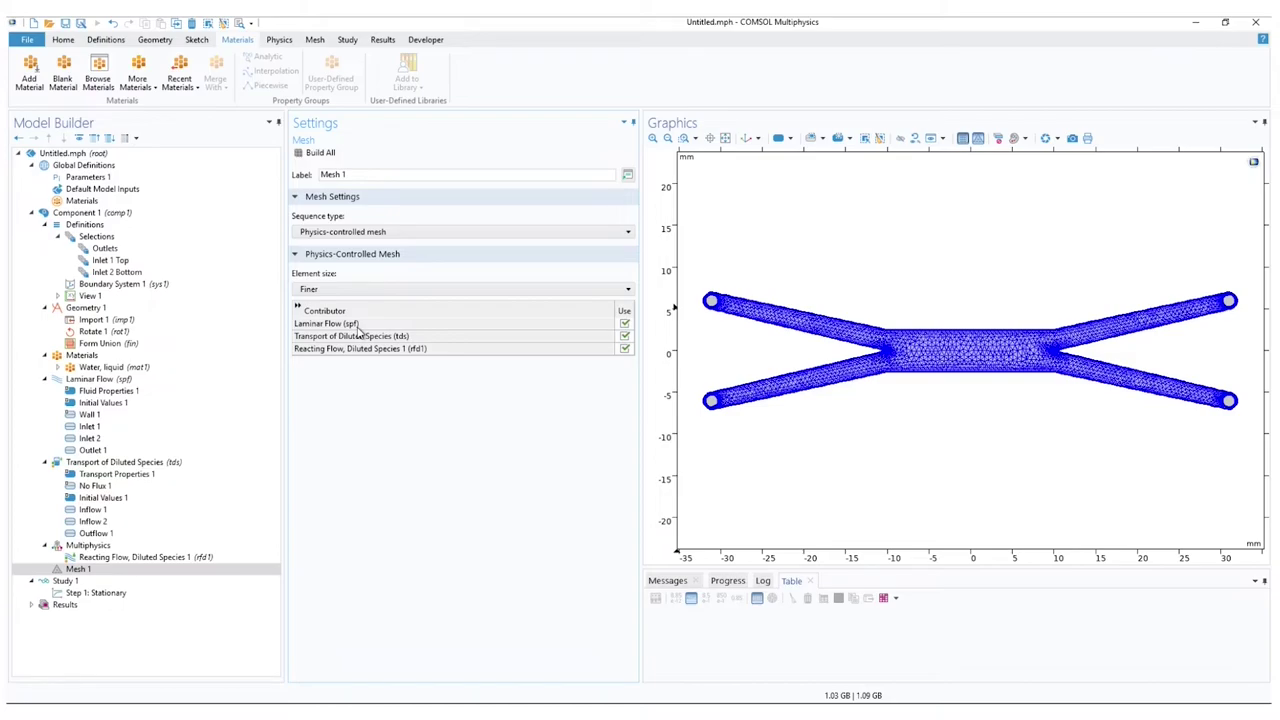
pyautogui.click(323, 155)
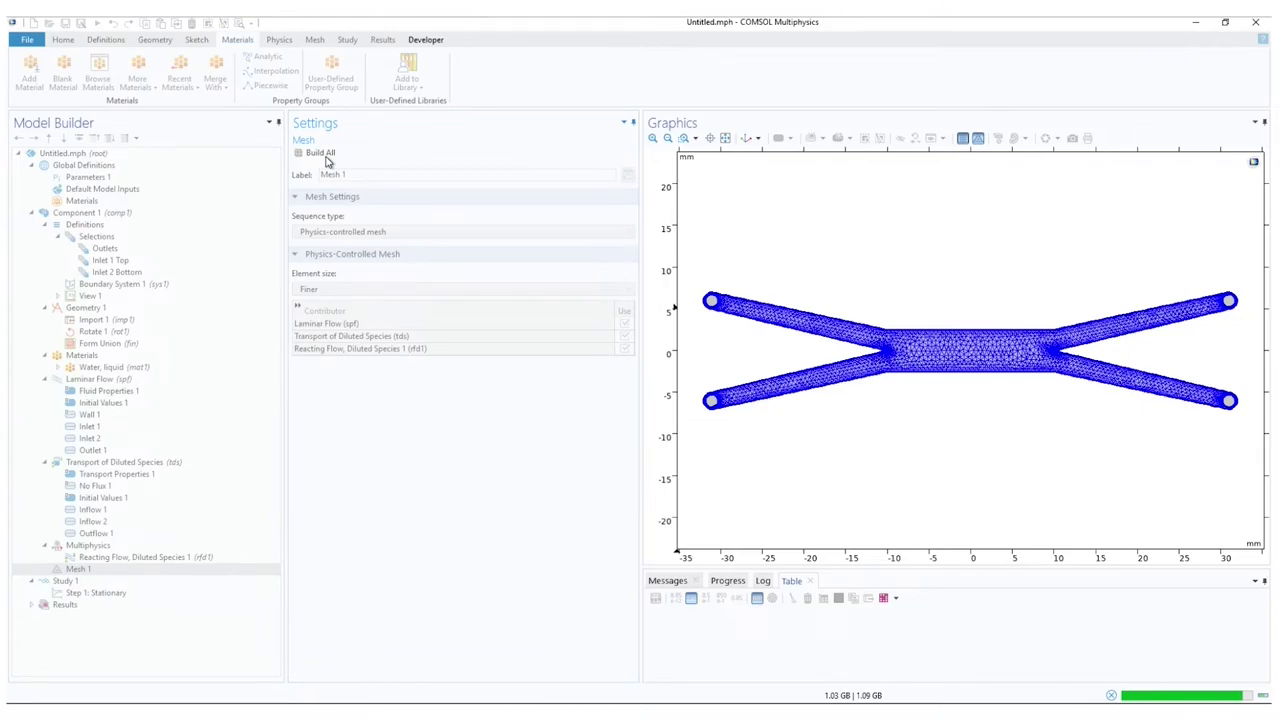
# - Rebuild the mesh at Coarser size, then return to Normal and rebuild
pyautogui.click(366, 290)
pyautogui.click(344, 379)
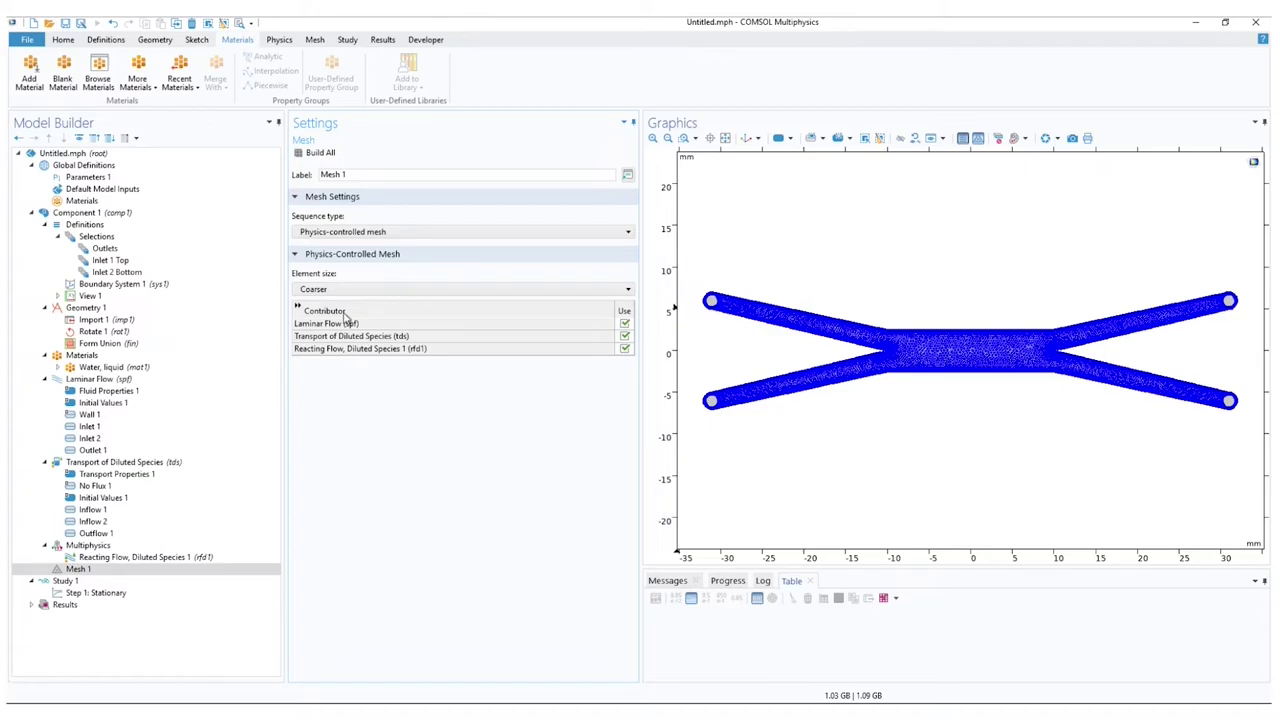
pyautogui.click(316, 155)
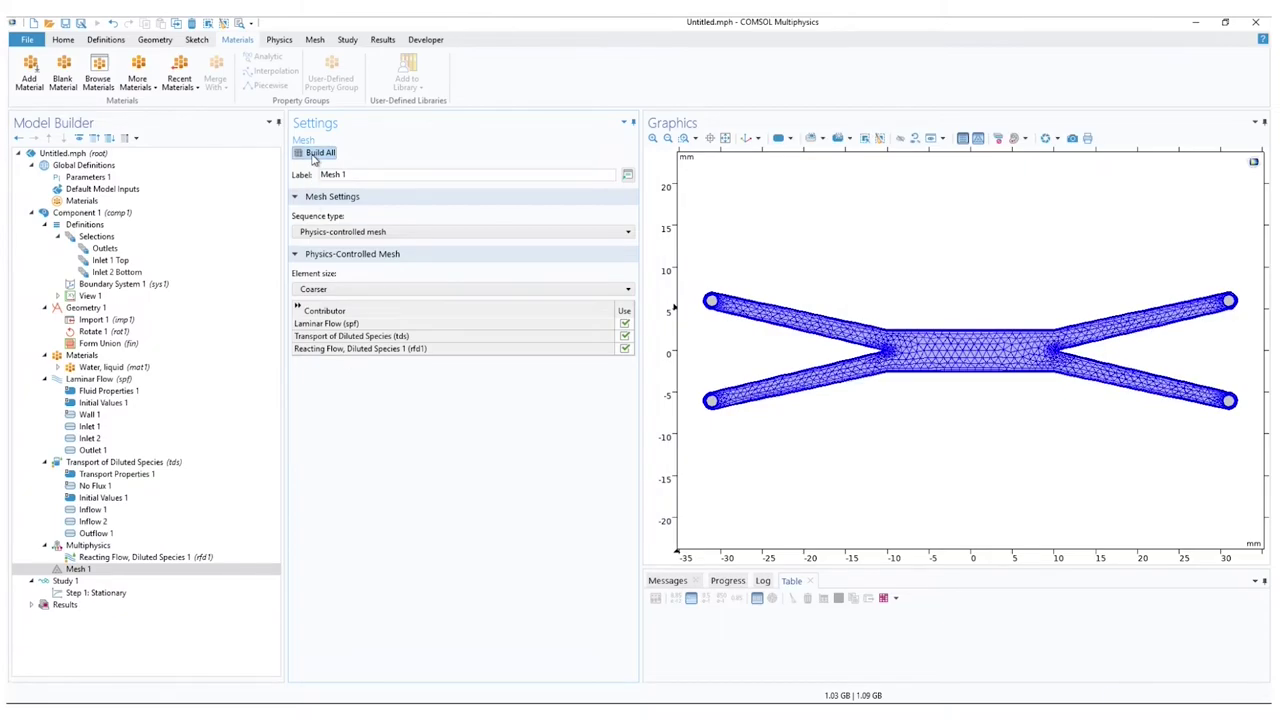
pyautogui.click(333, 289)
pyautogui.click(337, 352)
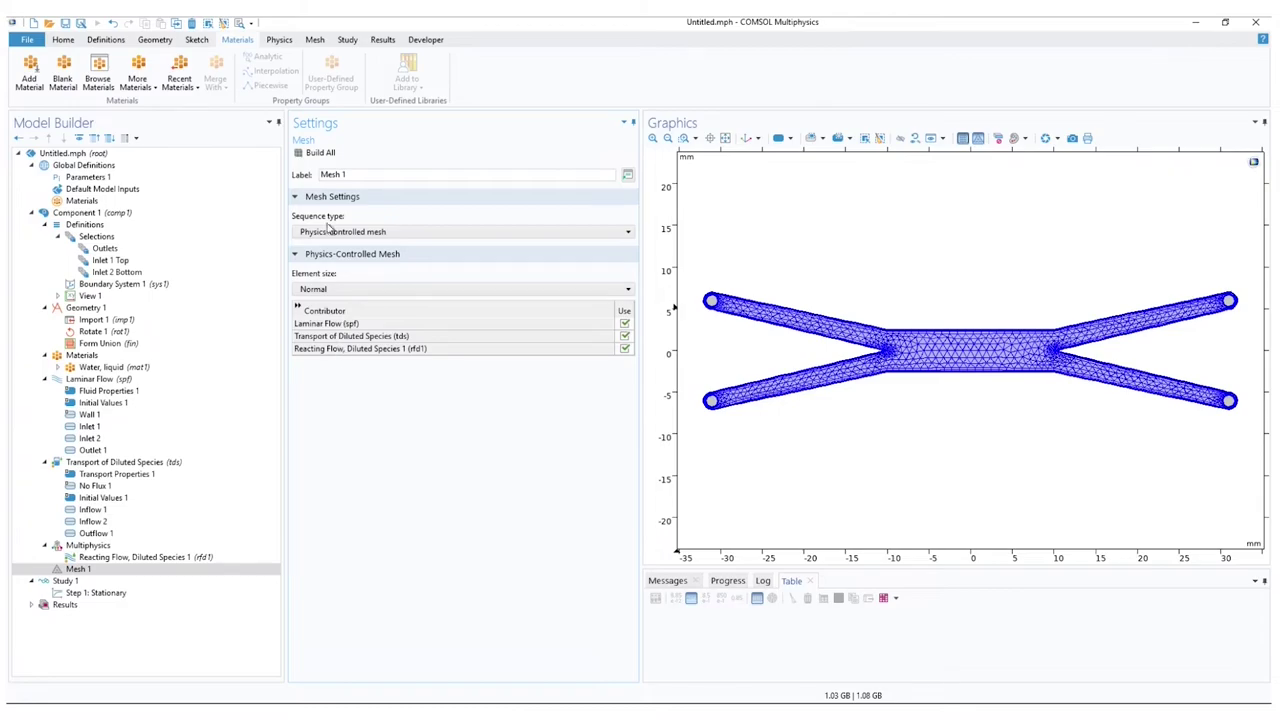
pyautogui.click(319, 154)
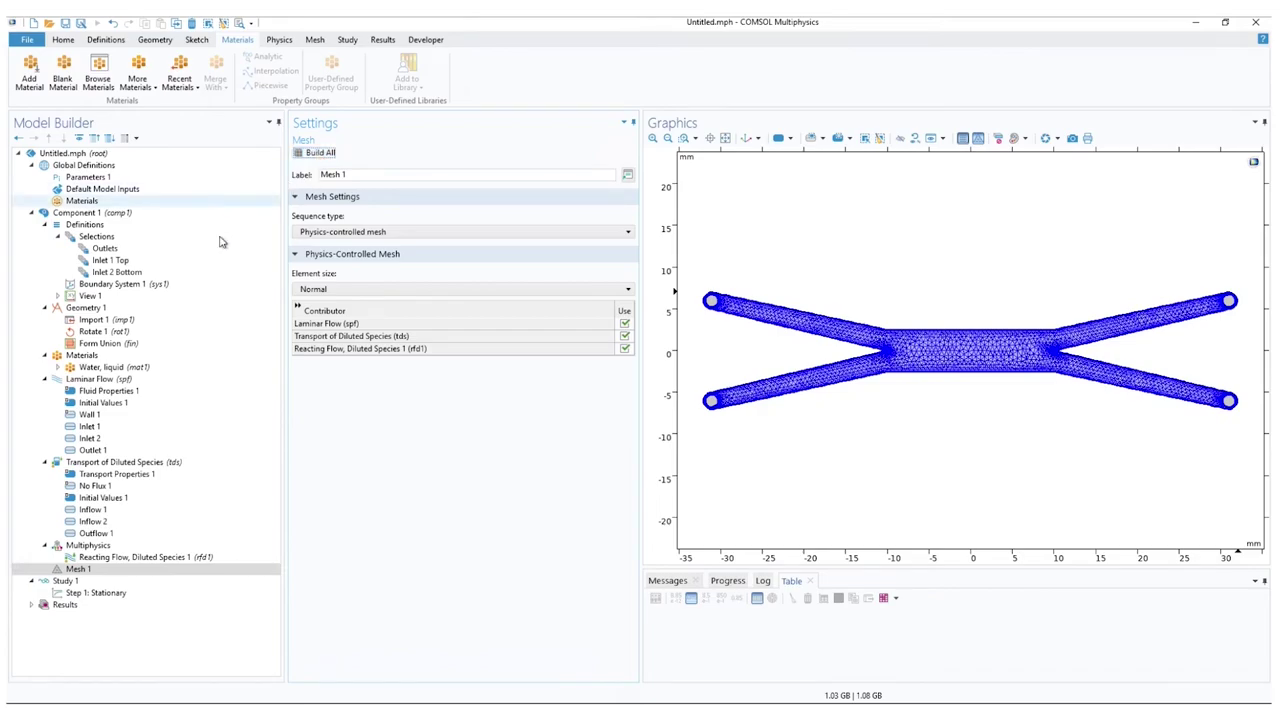
# - Compute the Study 1 stationary step until the Velocity (spf) magnitude plot appears
pyautogui.click(76, 594)
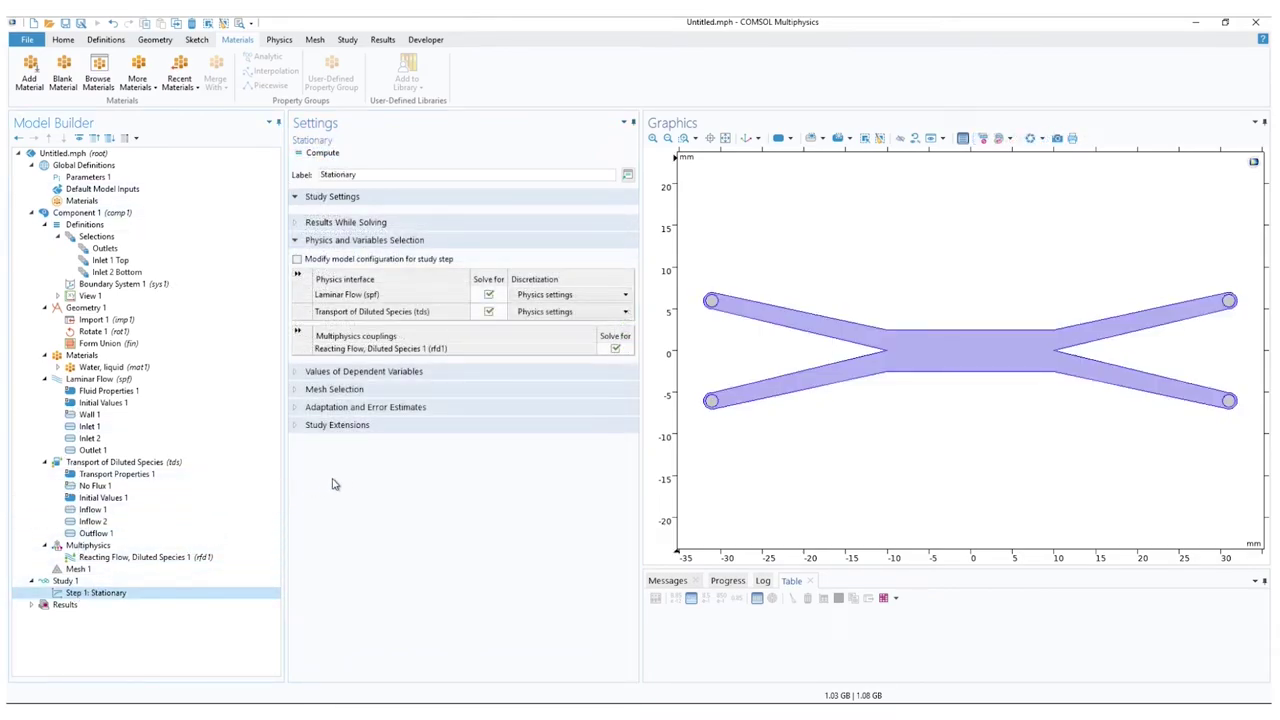
pyautogui.click(390, 474)
pyautogui.click(325, 154)
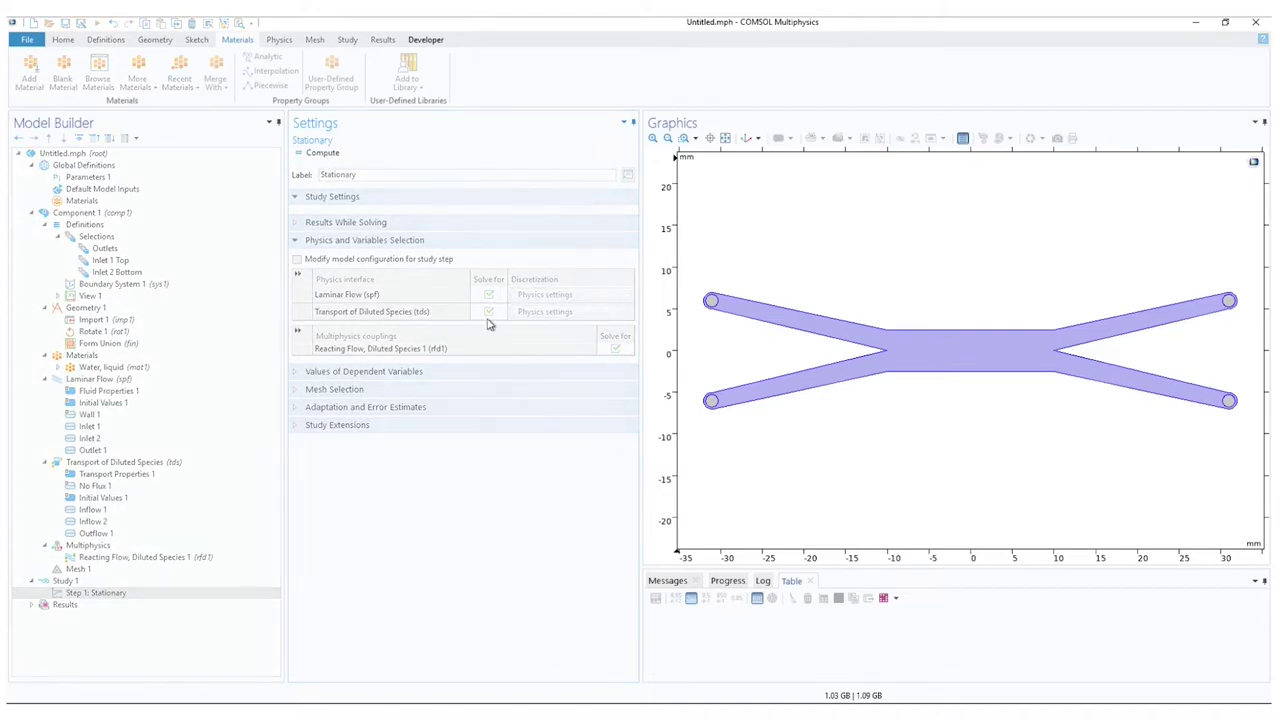
pyautogui.click(728, 581)
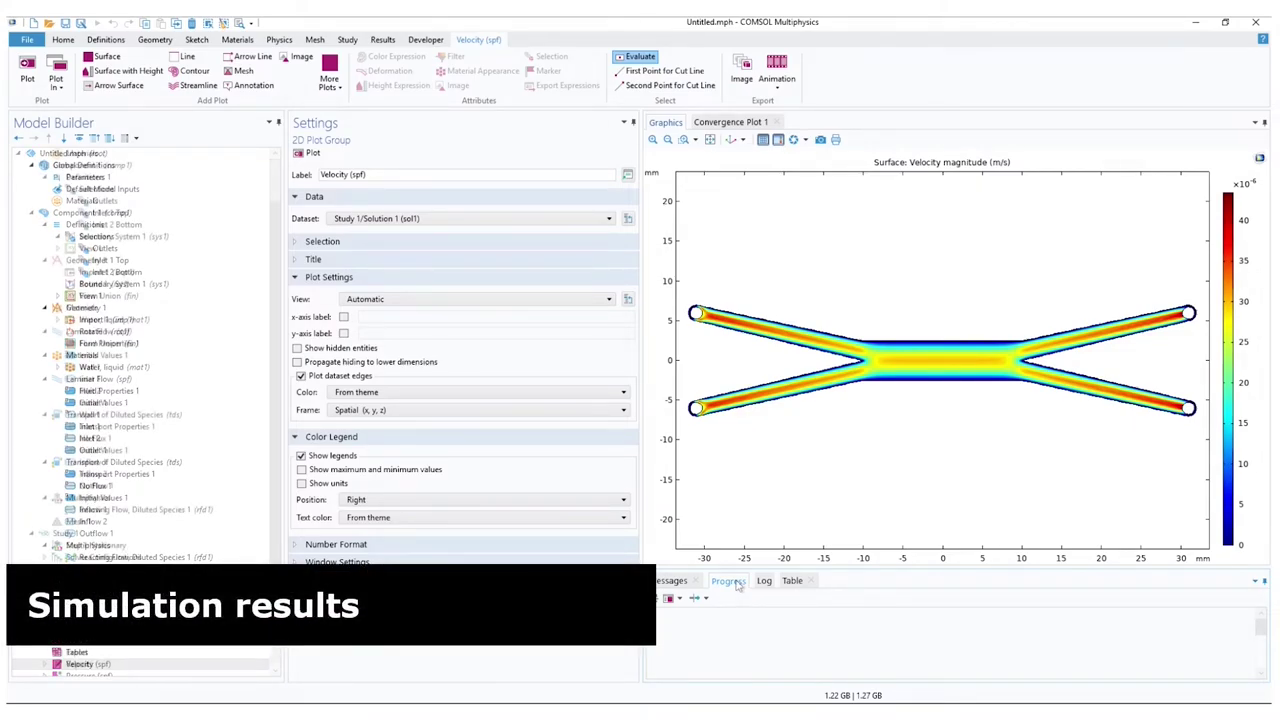
# - Review the Pressure (spf) and Concentration (tds) plots with the mixer zoomed to fit
pyautogui.scroll(-2, 155, 620)
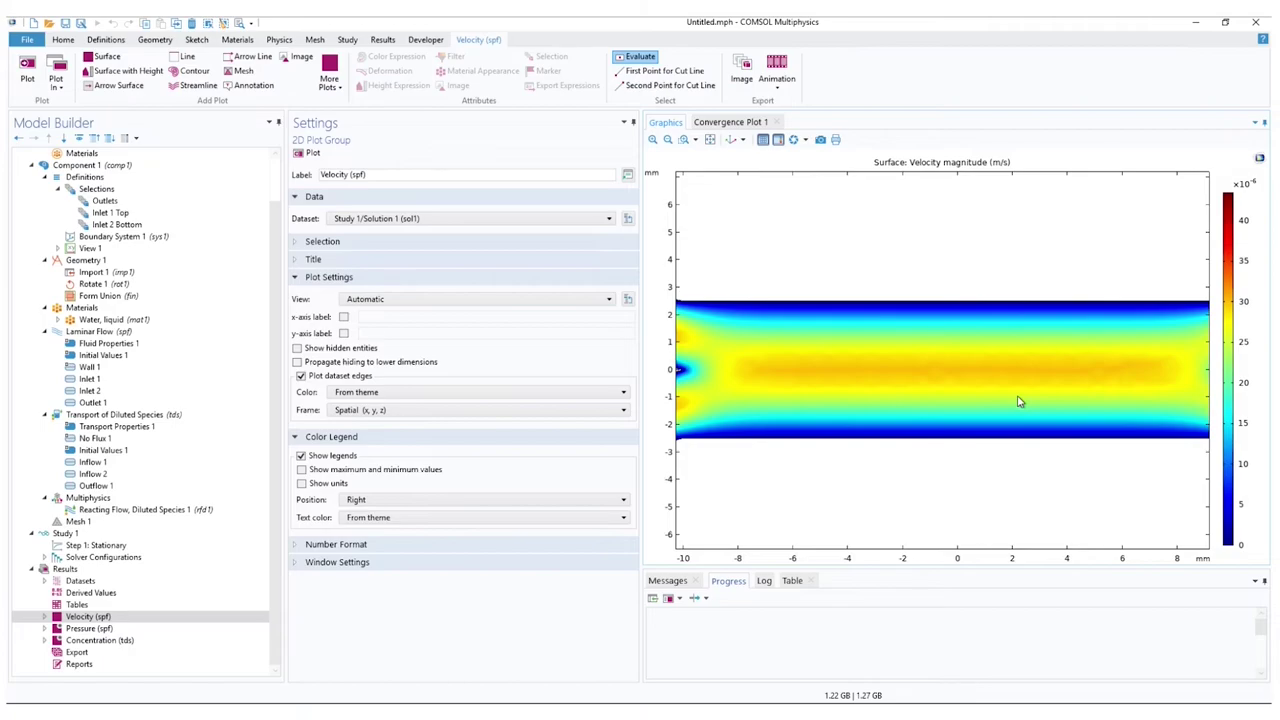
pyautogui.click(710, 139)
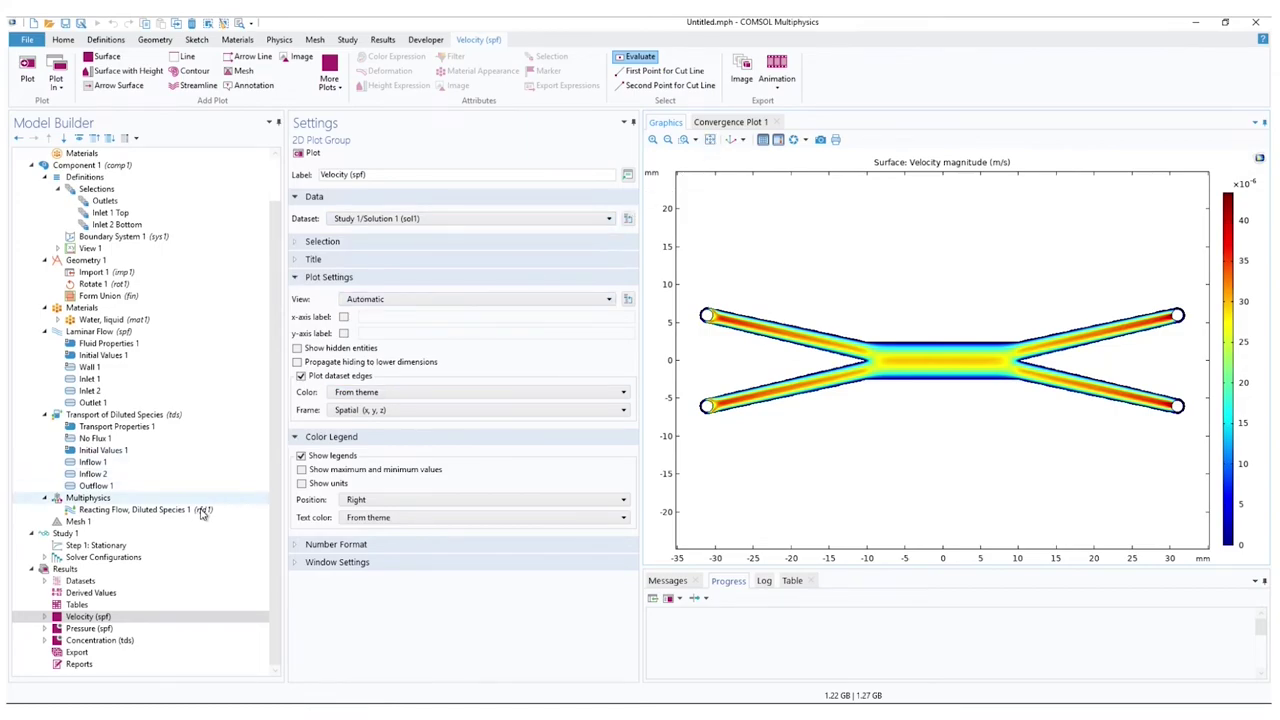
pyautogui.click(100, 629)
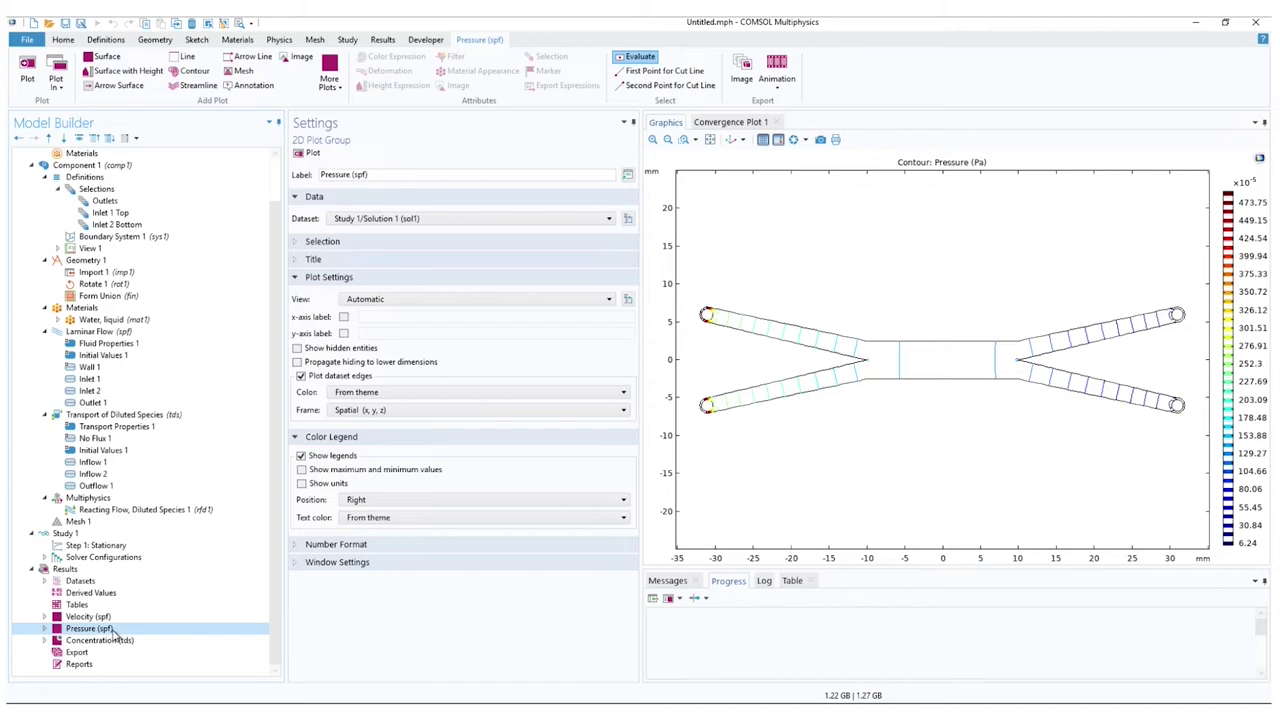
pyautogui.click(117, 640)
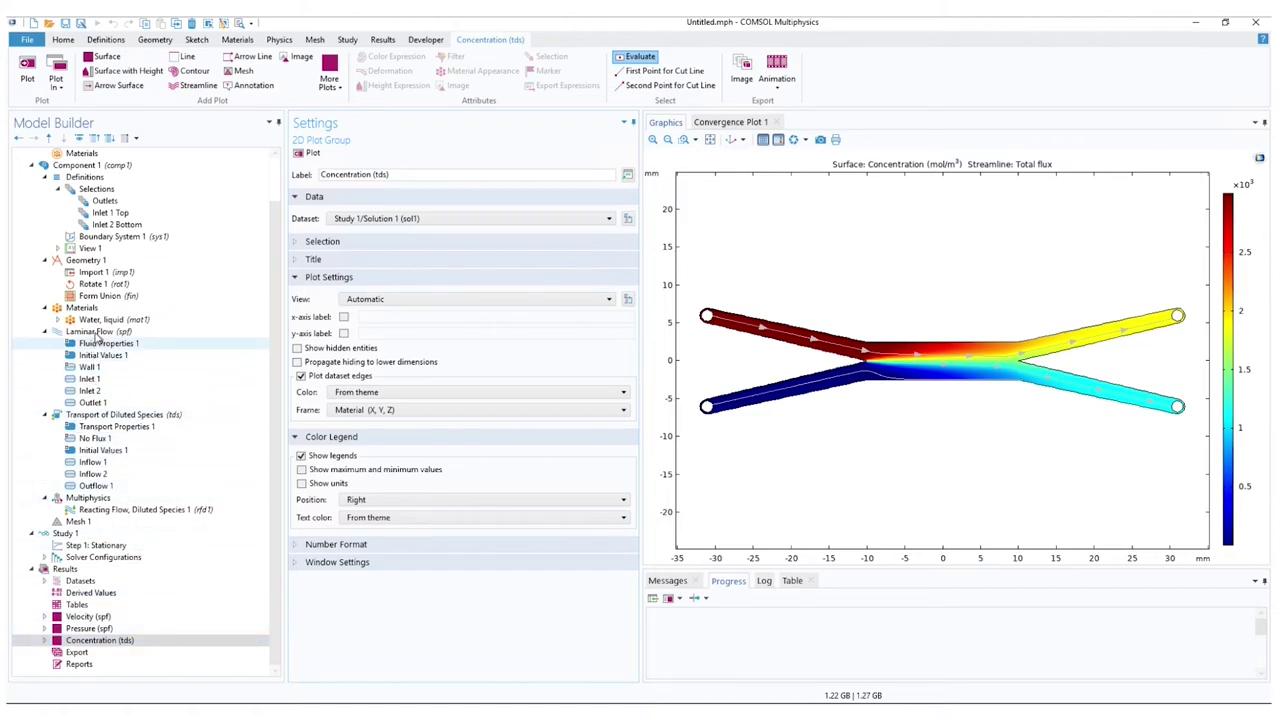
pyautogui.click(104, 177)
# - Add a Boundary Probe under Definitions and clear its default boundary selection
pyautogui.rightClick(104, 177)
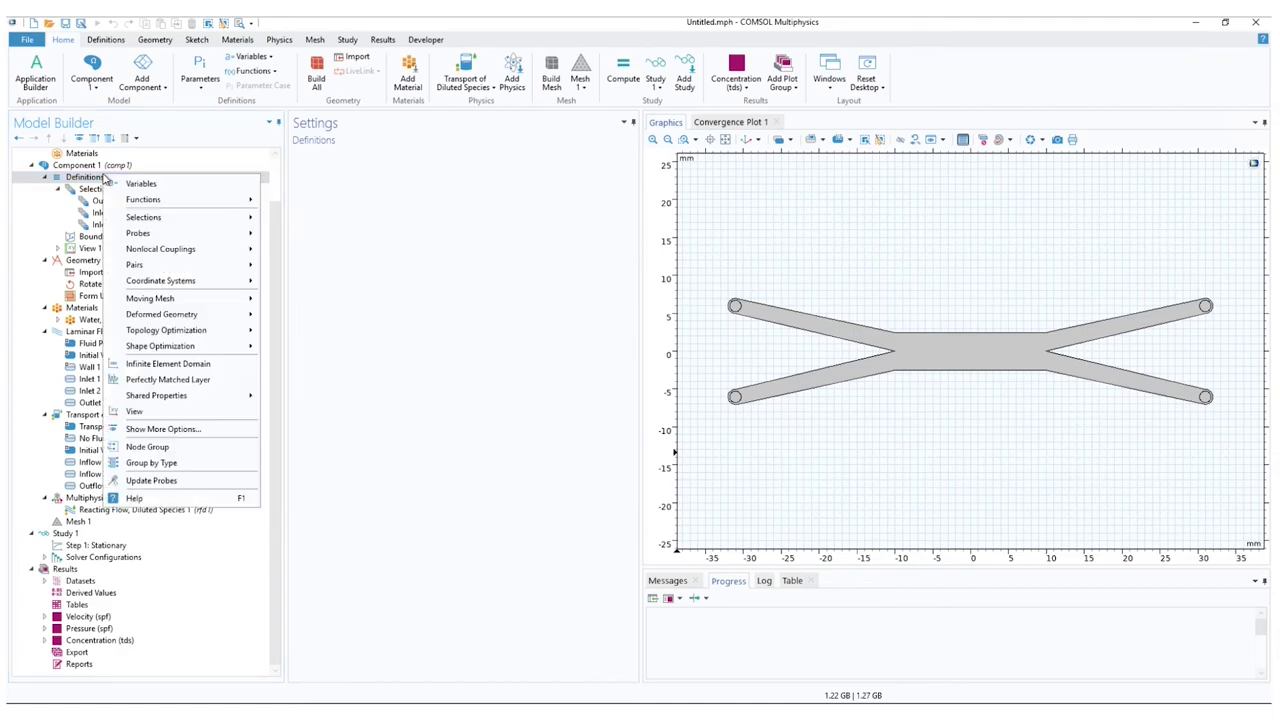
pyautogui.moveTo(209, 234)
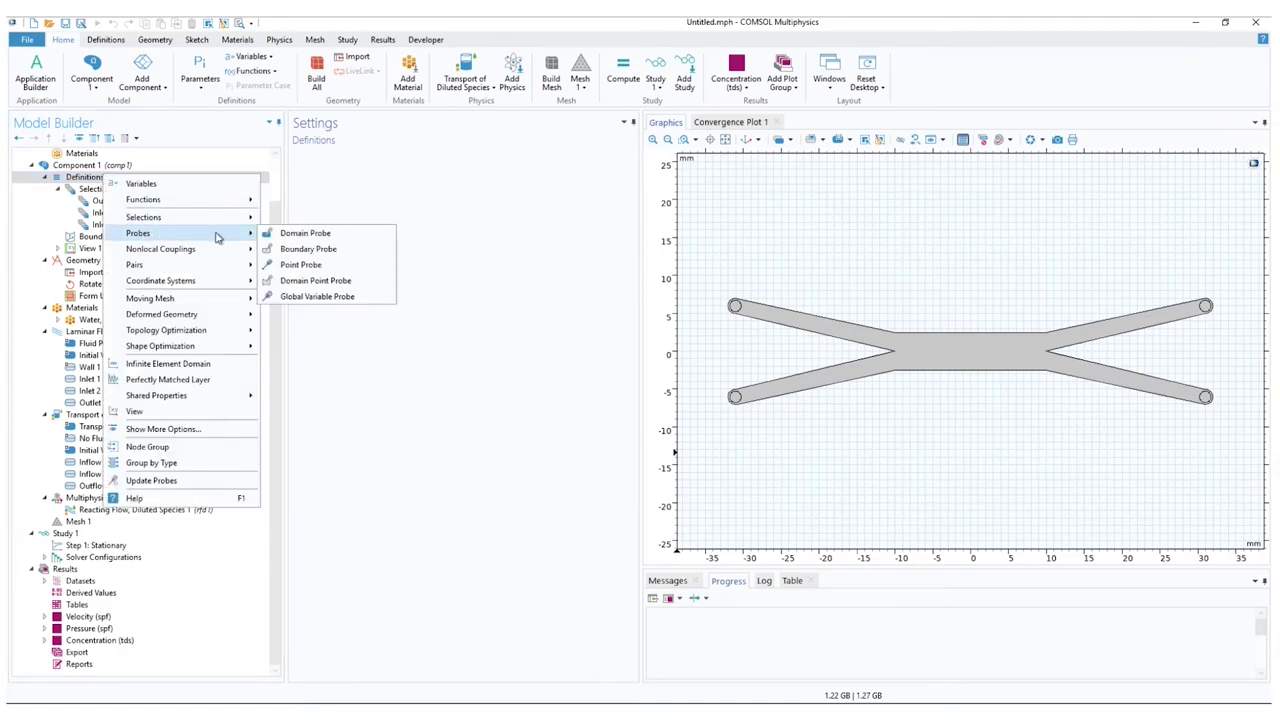
pyautogui.click(308, 249)
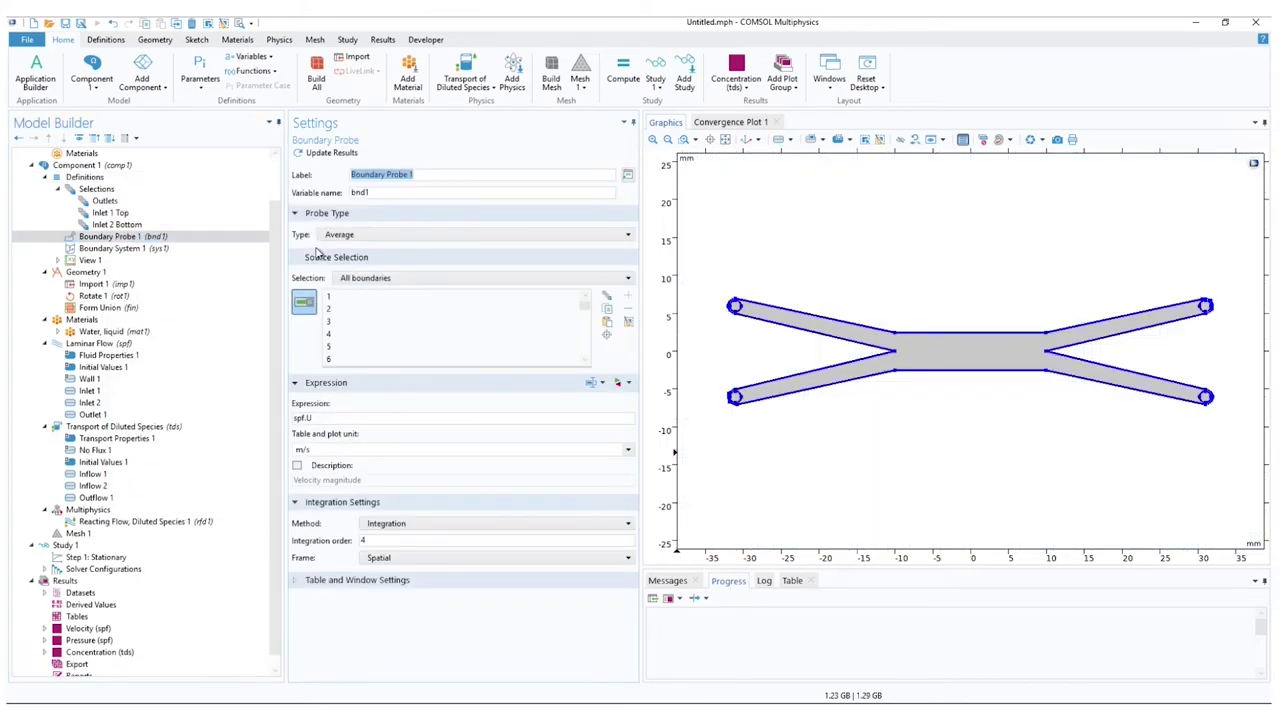
pyautogui.click(627, 324)
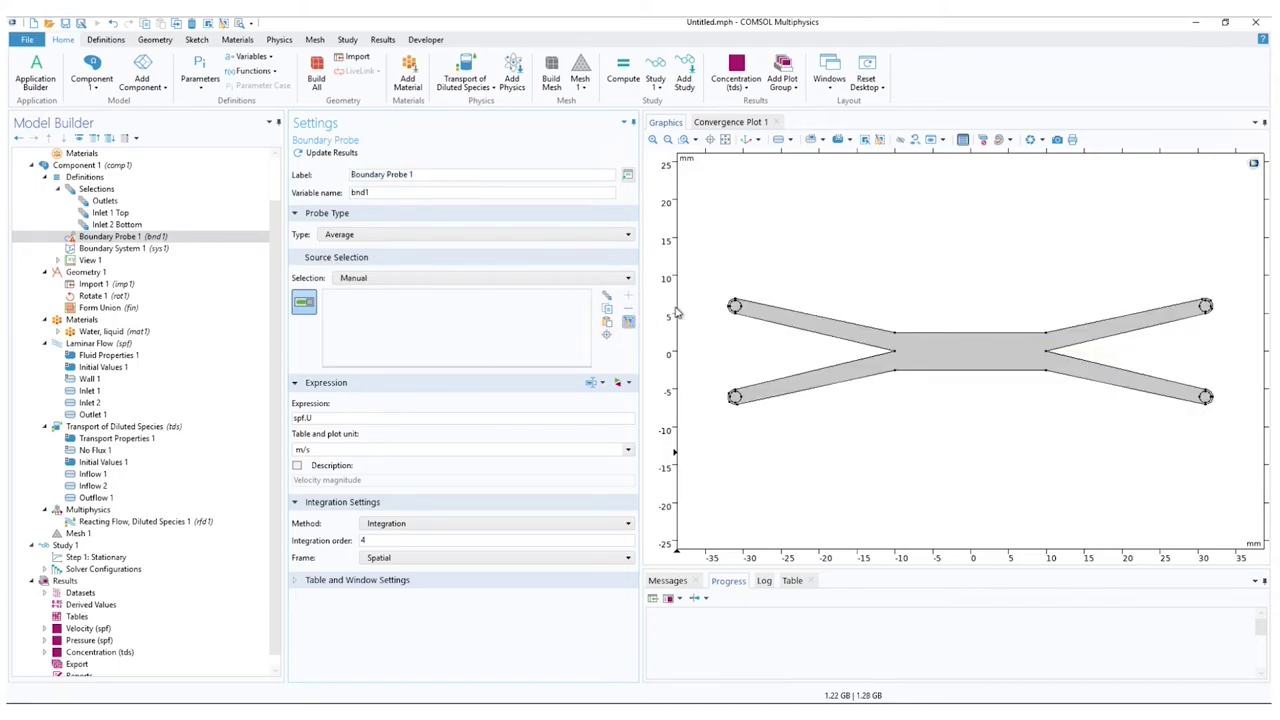
# - Select the four upper-right outlet arcs (26, 27, 34, 35) and set the expression to c
pyautogui.click(686, 141)
pyautogui.moveTo(1189, 282); pyautogui.dragTo(1221, 335)
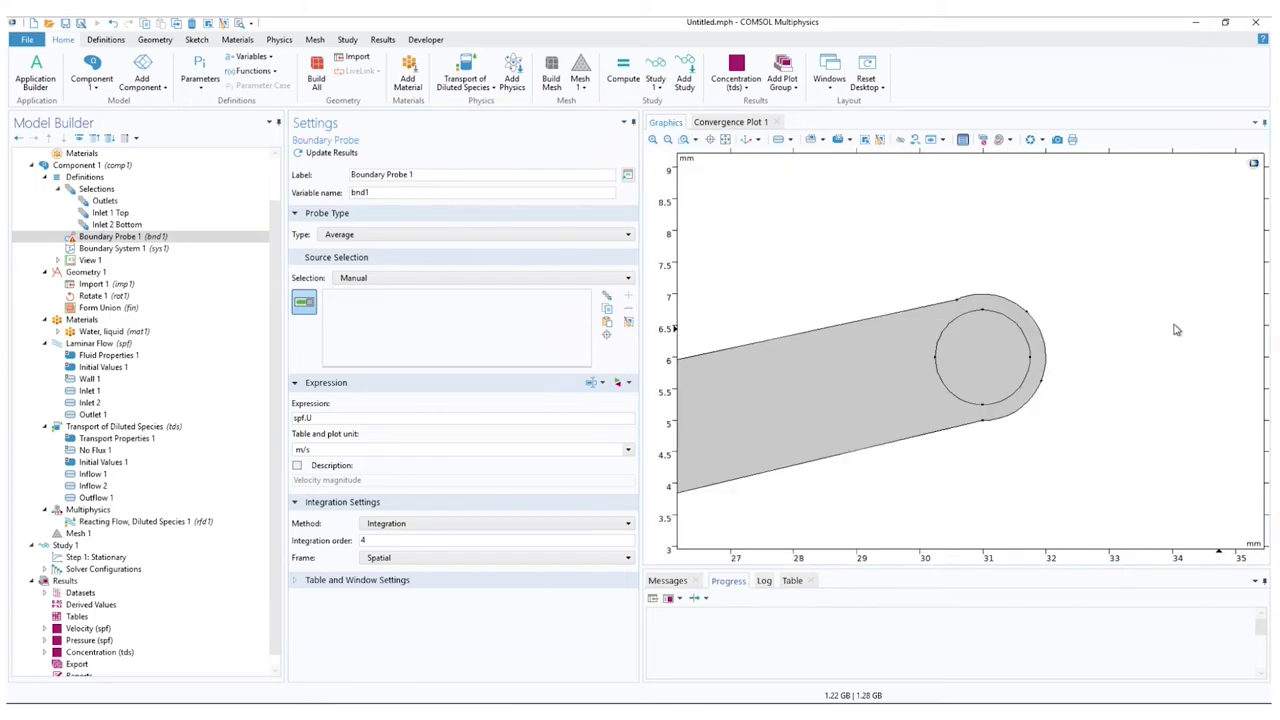
pyautogui.click(995, 321)
pyautogui.click(1010, 322)
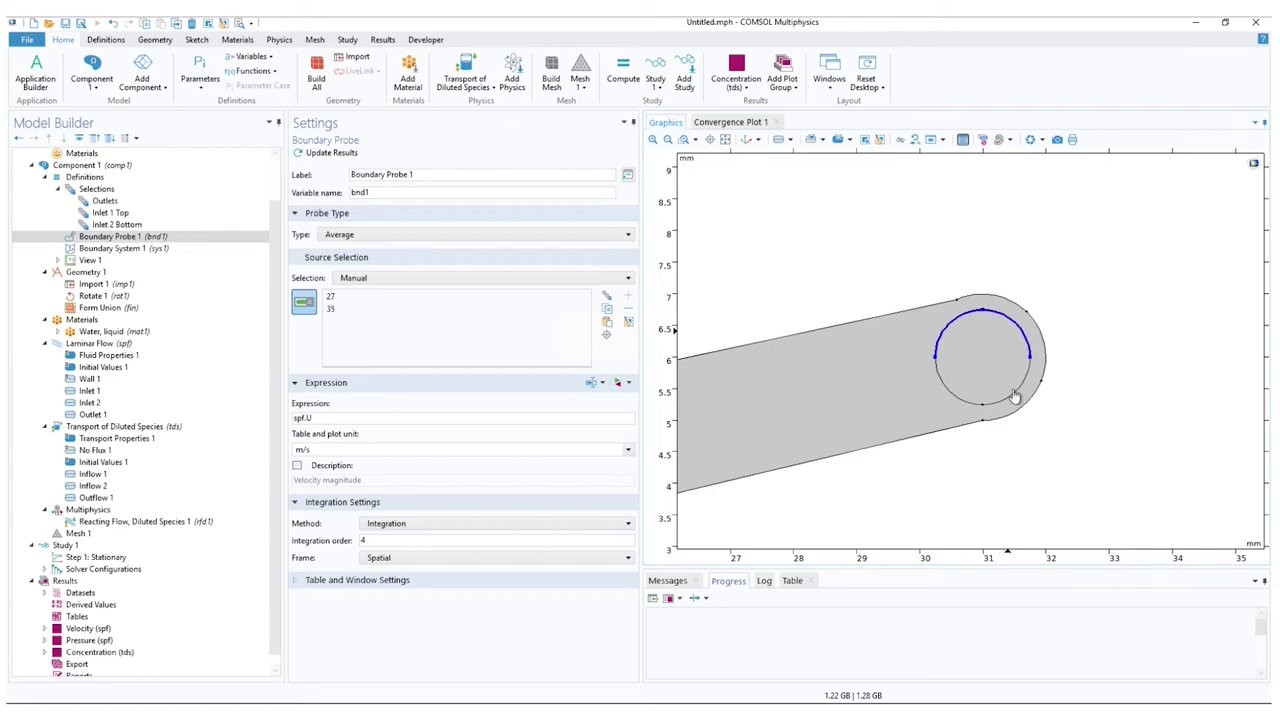
pyautogui.click(1016, 391)
pyautogui.click(947, 391)
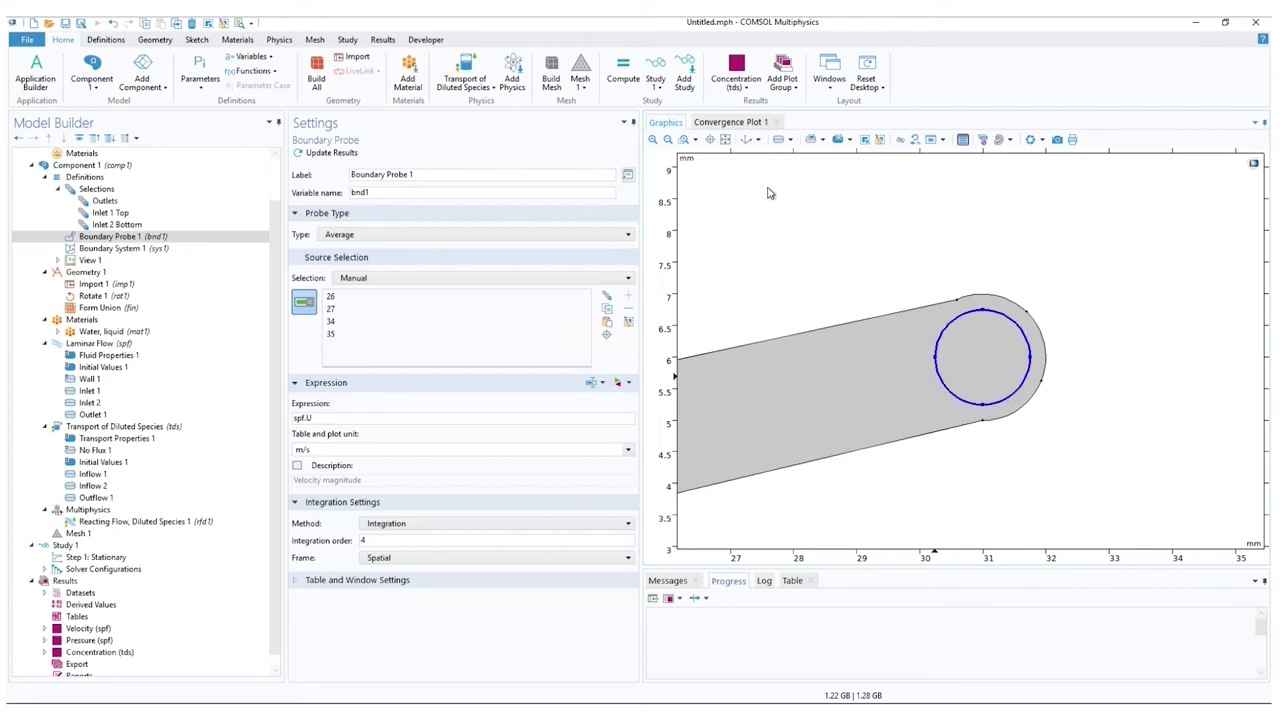
pyautogui.click(726, 140)
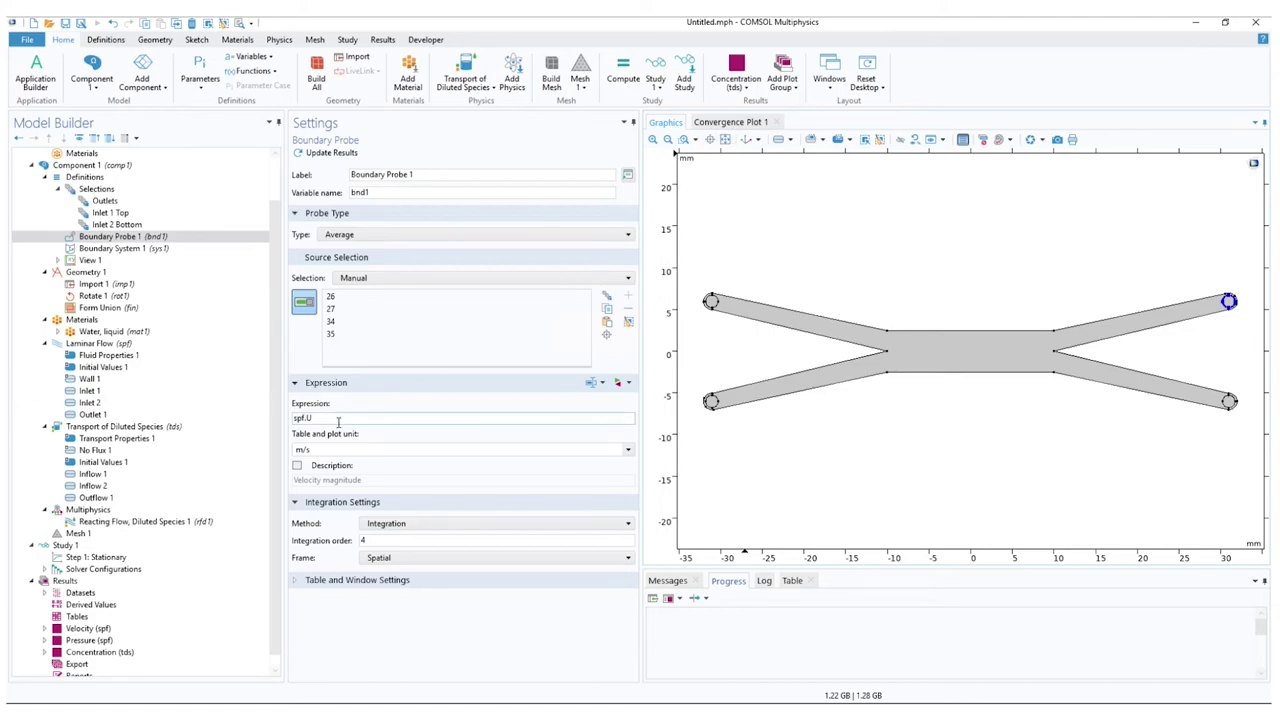
pyautogui.moveTo(334, 421); pyautogui.dragTo(292, 421)
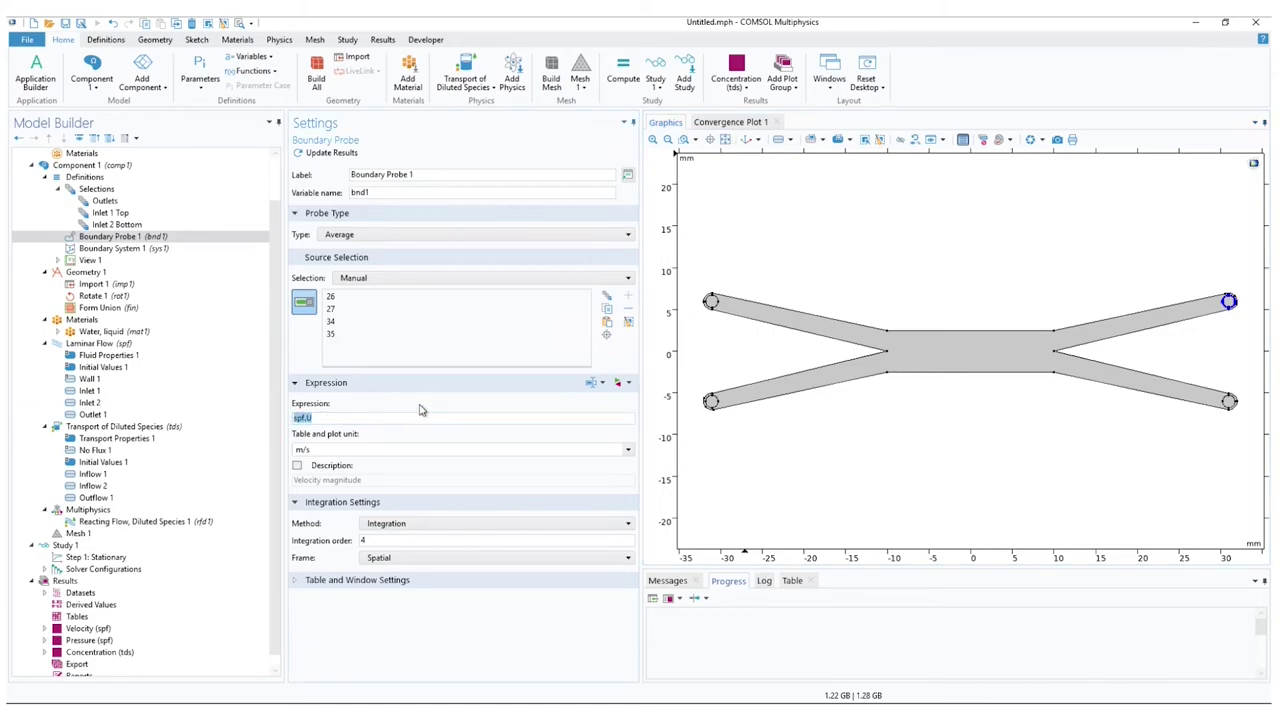
pyautogui.write('c')
# - Confirm the concentration variable c and set Boundary Probe 1's unit to mol/L
pyautogui.click(141, 431)
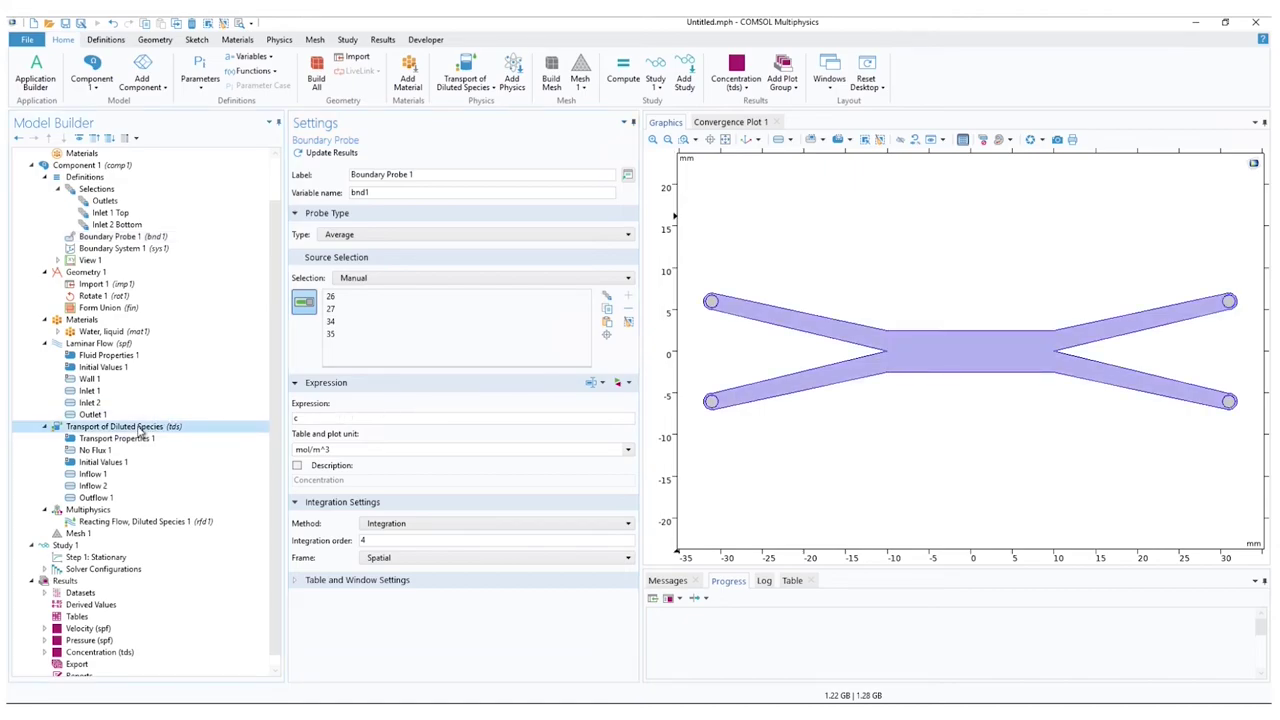
pyautogui.click(366, 446)
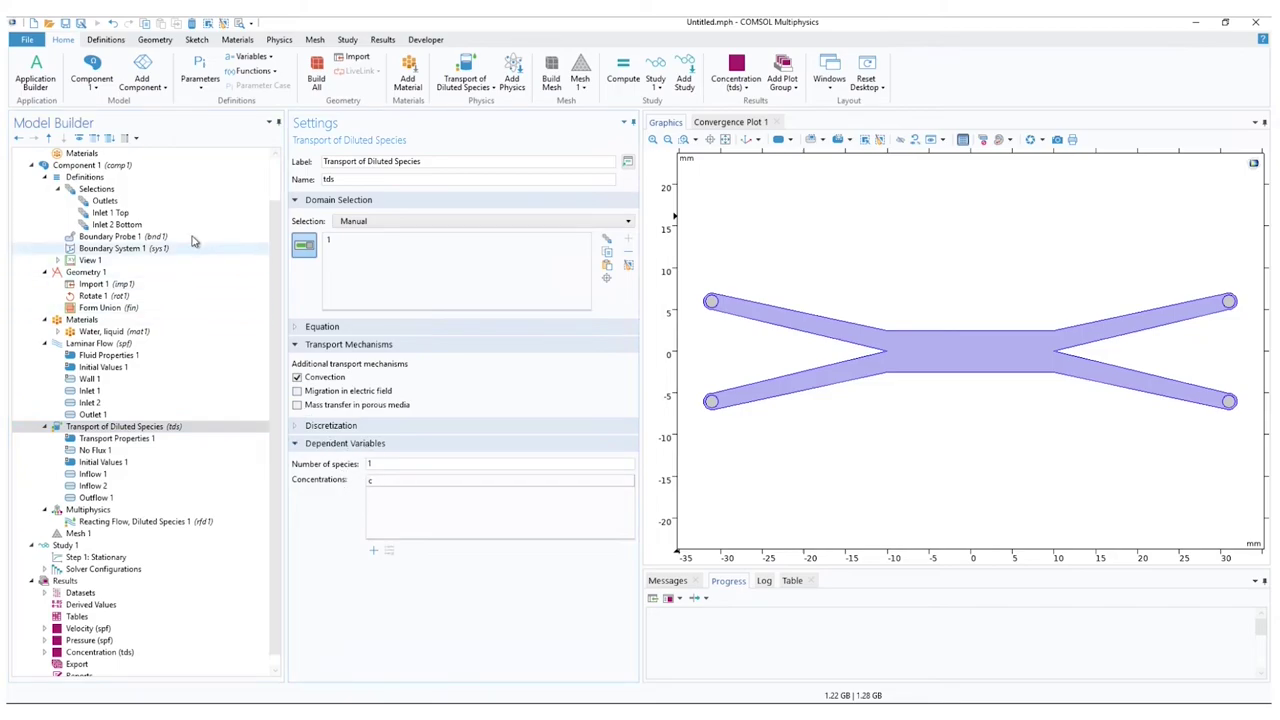
pyautogui.click(120, 236)
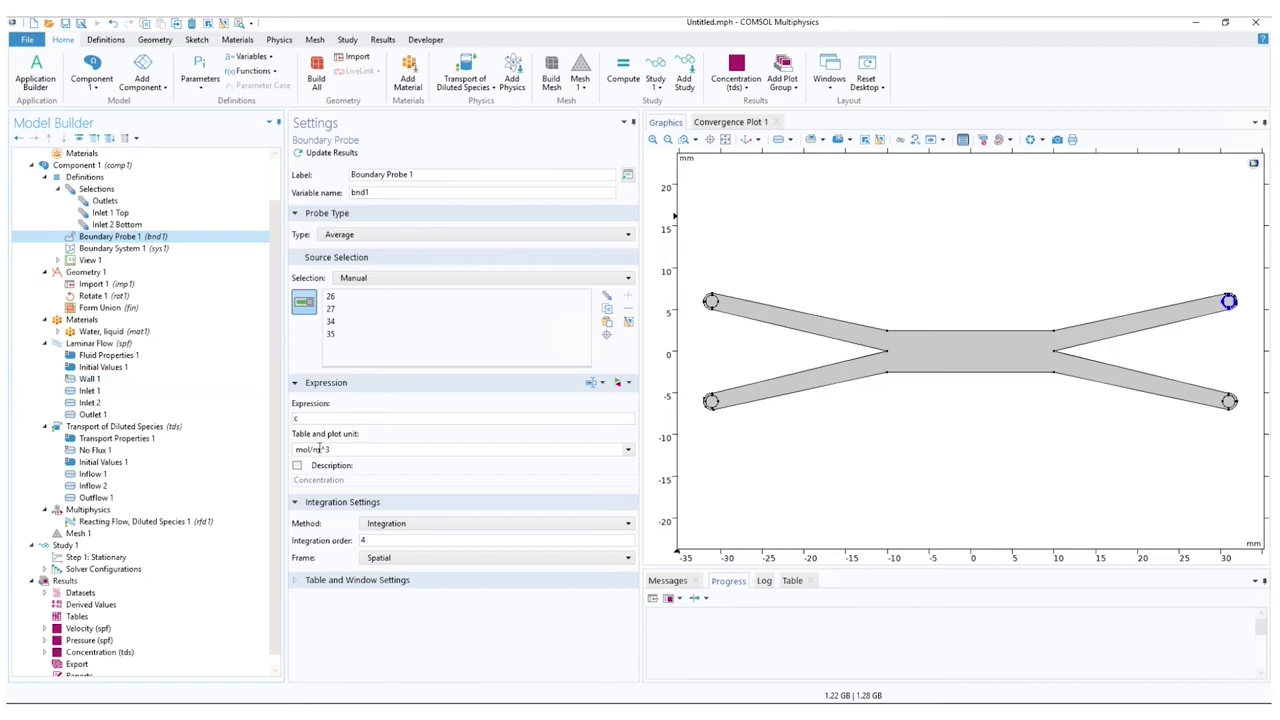
pyautogui.doubleClick(333, 449)
pyautogui.write('mol/L')
# - Rename the first boundary probe to 'Outlet Top'
pyautogui.tripleClick(437, 175)
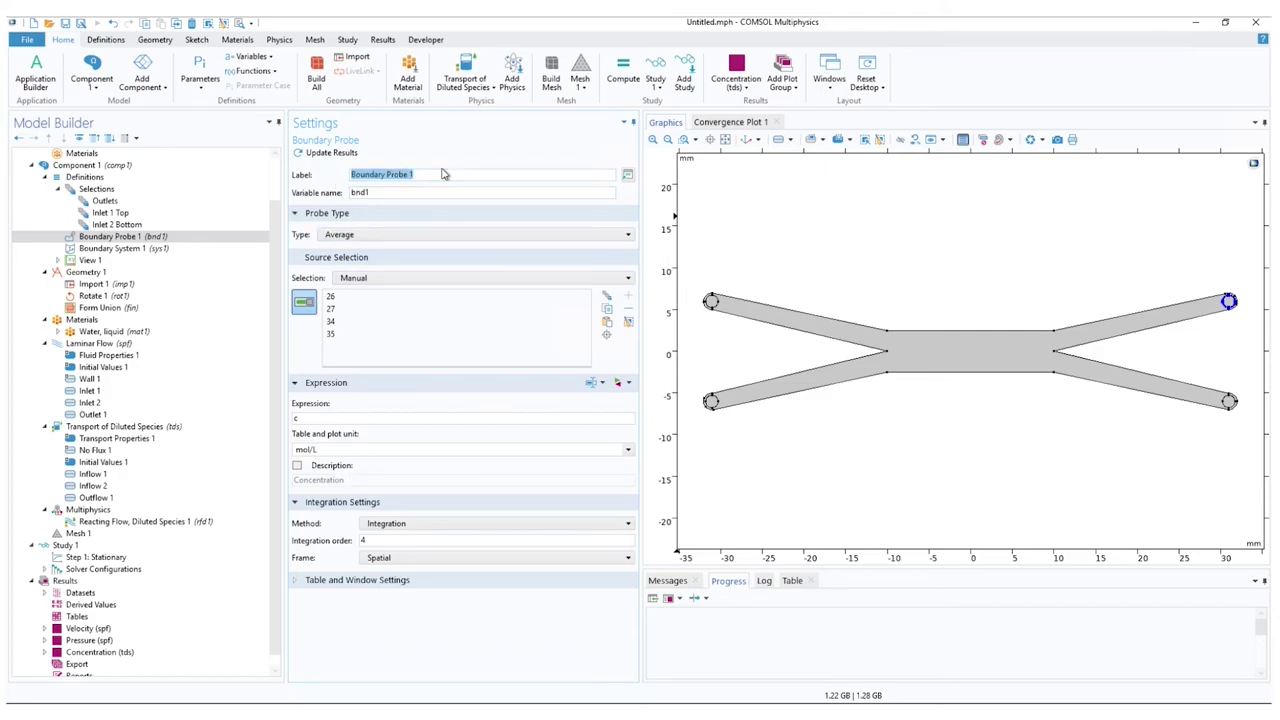
pyautogui.write('Outlet Top')
pyautogui.press('Return')
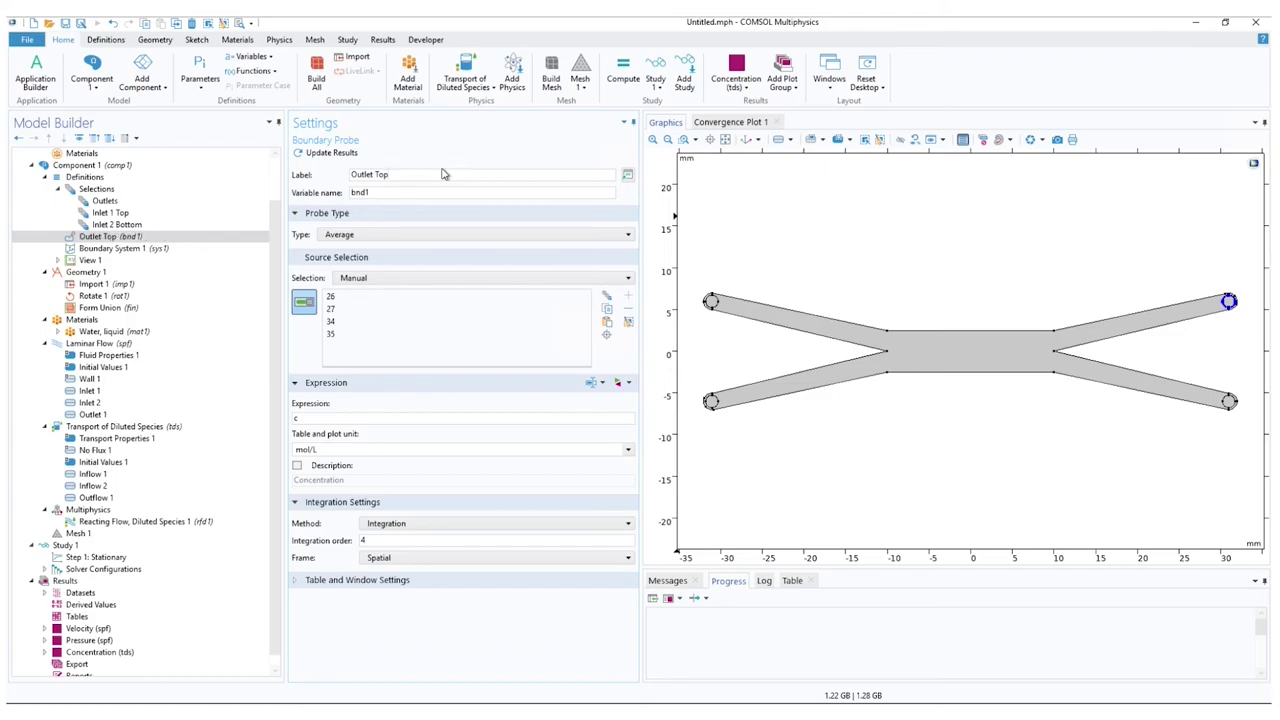
pyautogui.rightClick(88, 178)
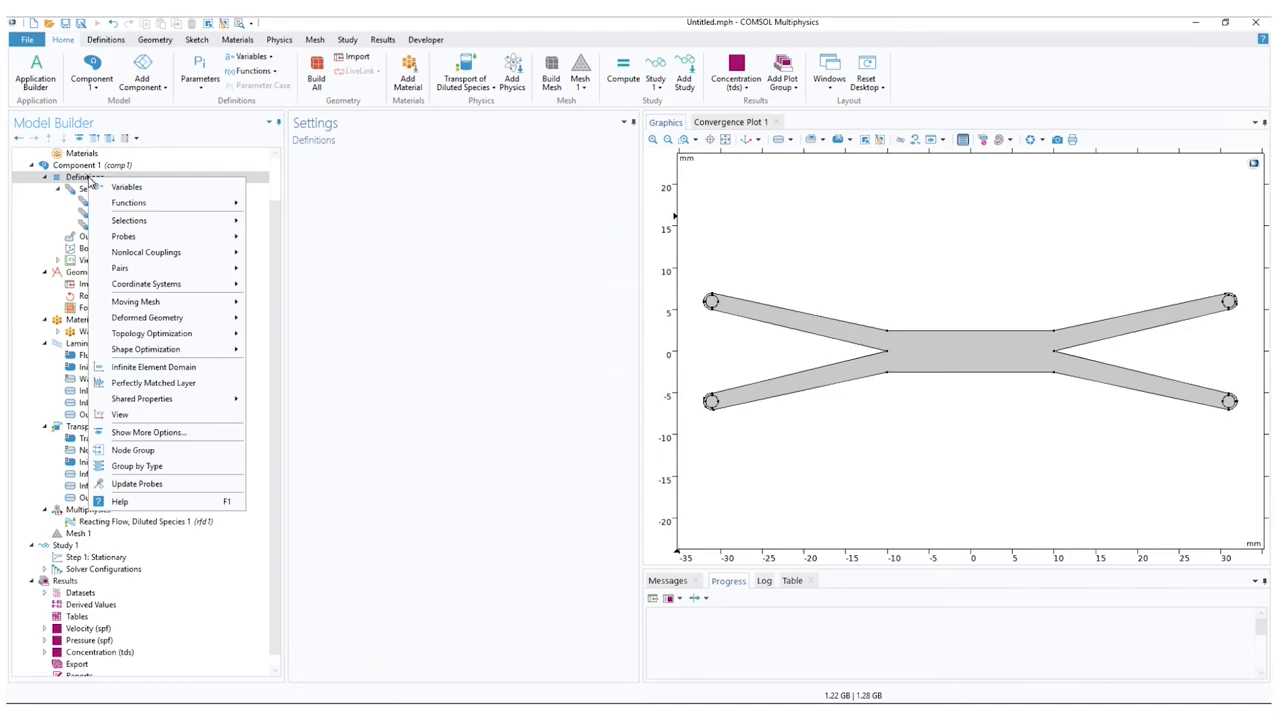
# - Add a second boundary probe and label it Outlet Bottom
pyautogui.moveTo(176, 242)
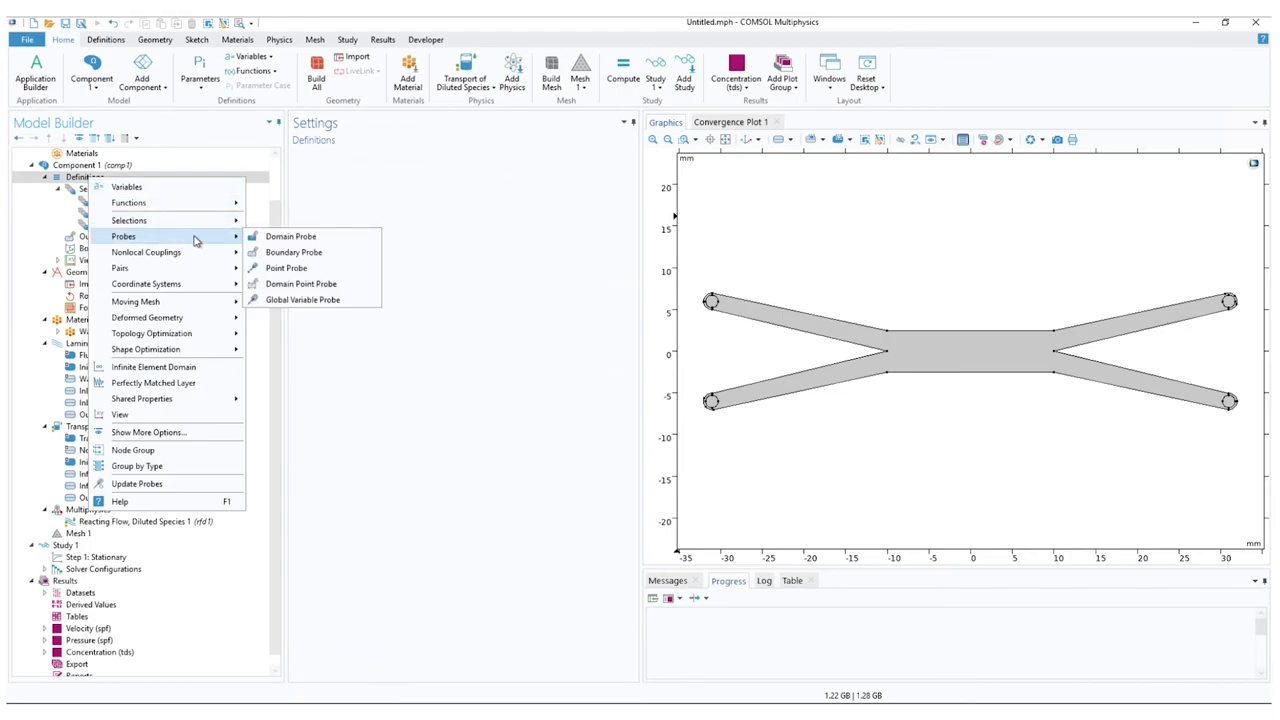
pyautogui.click(294, 252)
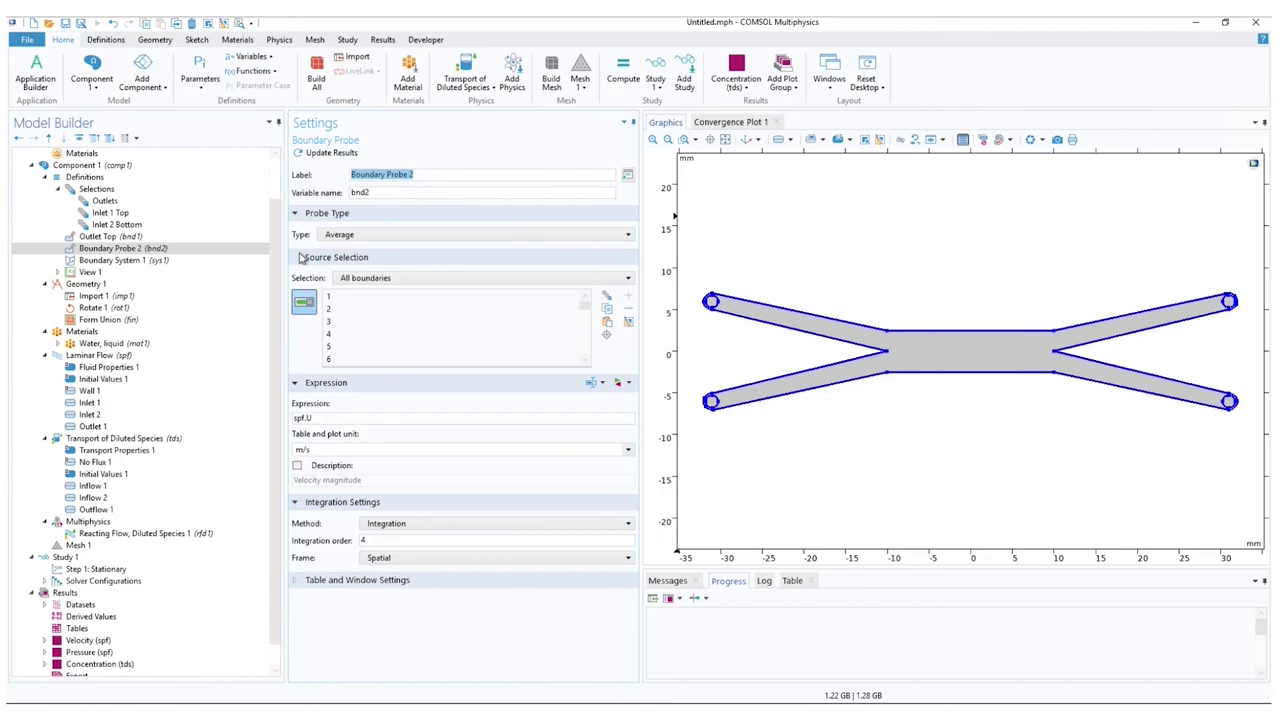
pyautogui.write('Outlet Top Probe 2')
pyautogui.press('Tab')
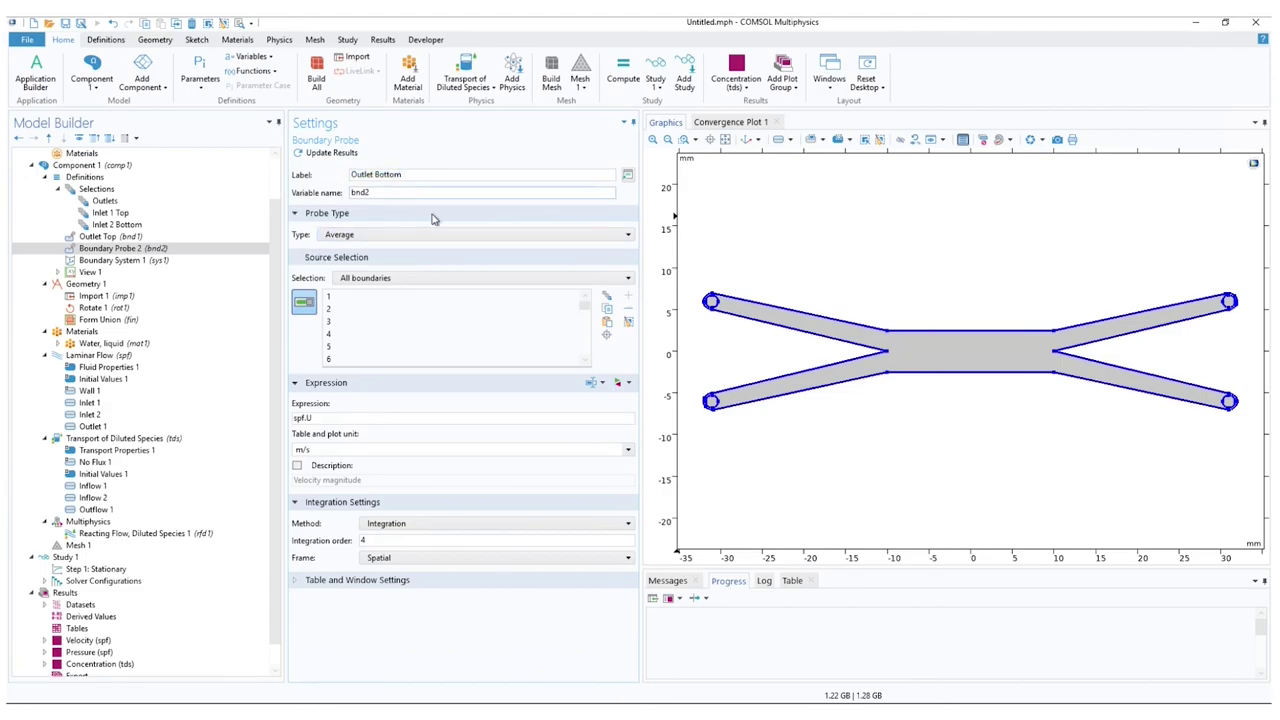
# - Set the probe's selection to the lower-right outlet arcs (24, 25, 30, 31)
pyautogui.click(628, 324)
pyautogui.click(688, 139)
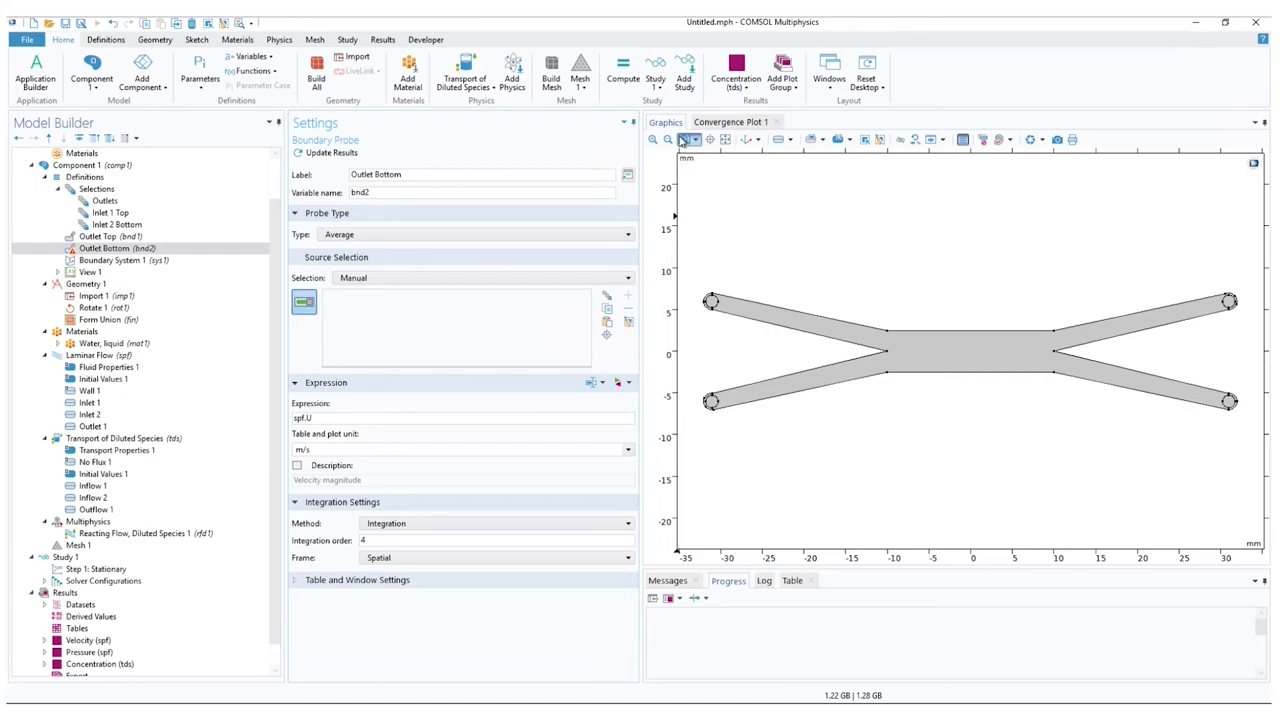
pyautogui.moveTo(1212, 381); pyautogui.dragTo(1251, 429)
pyautogui.click(926, 396)
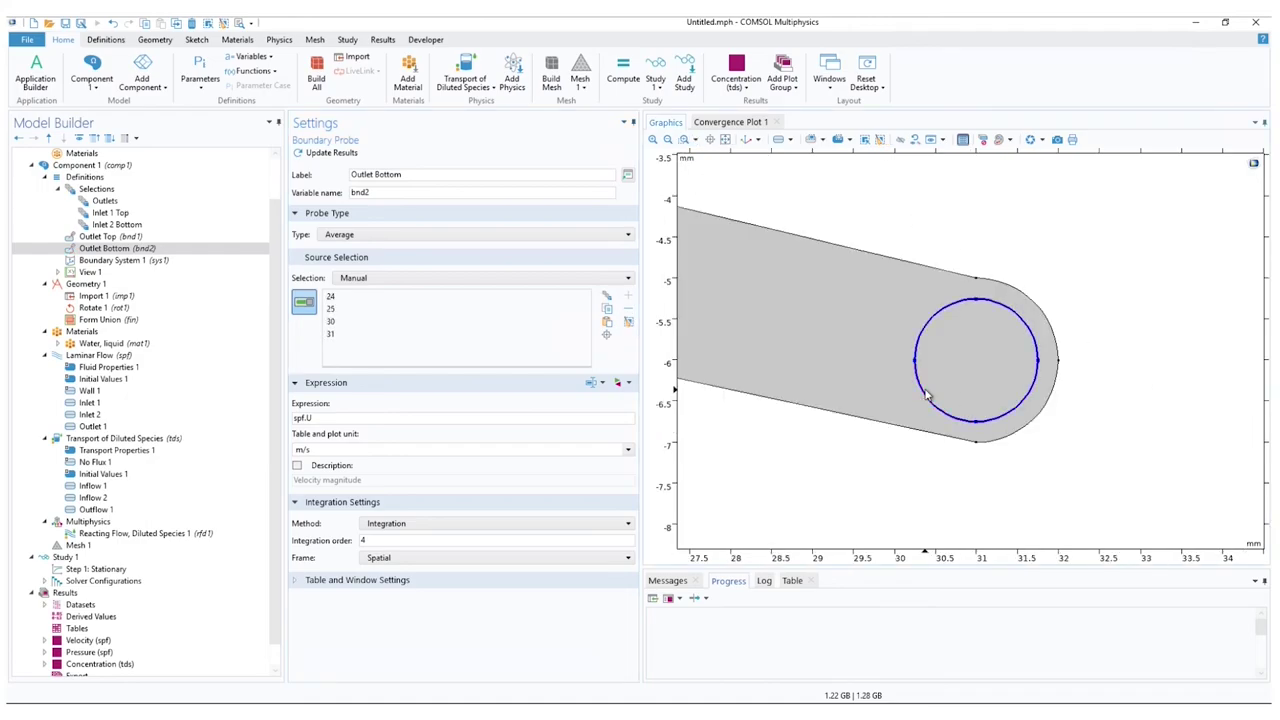
pyautogui.click(726, 139)
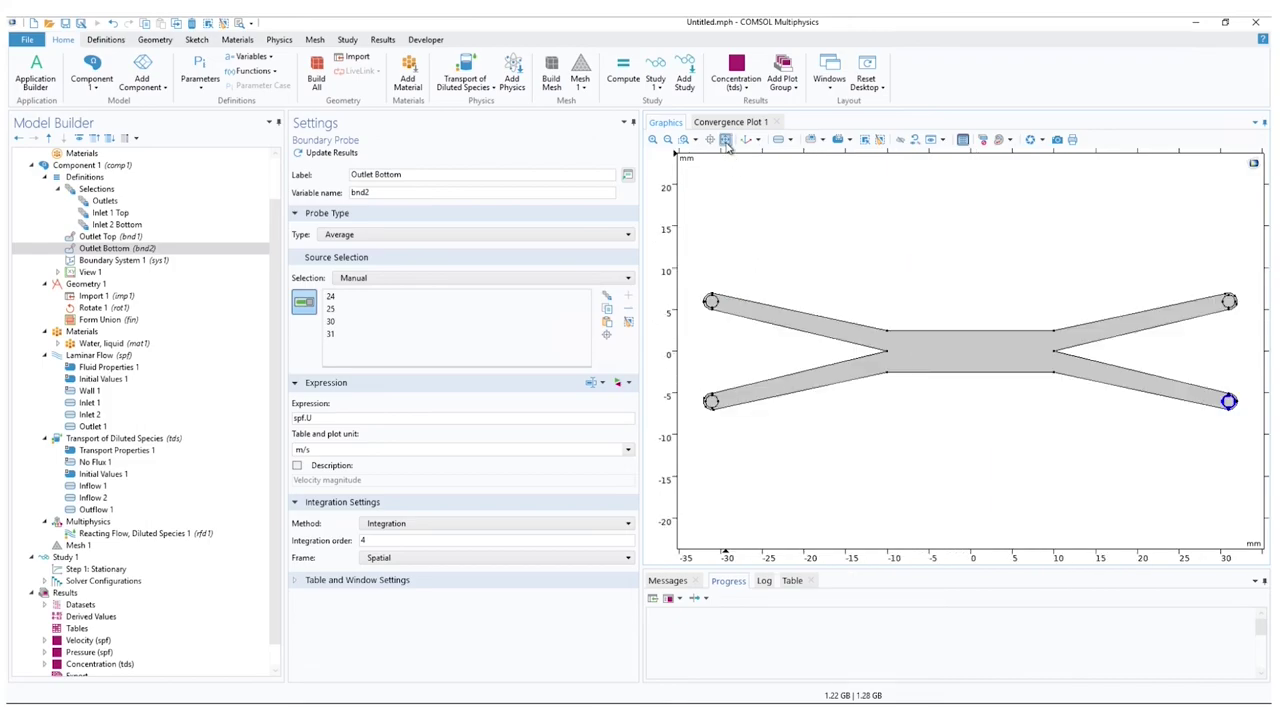
# - Set the Outlet Bottom probe expression to c with unit mol/L
pyautogui.doubleClick(356, 417)
pyautogui.write('c')
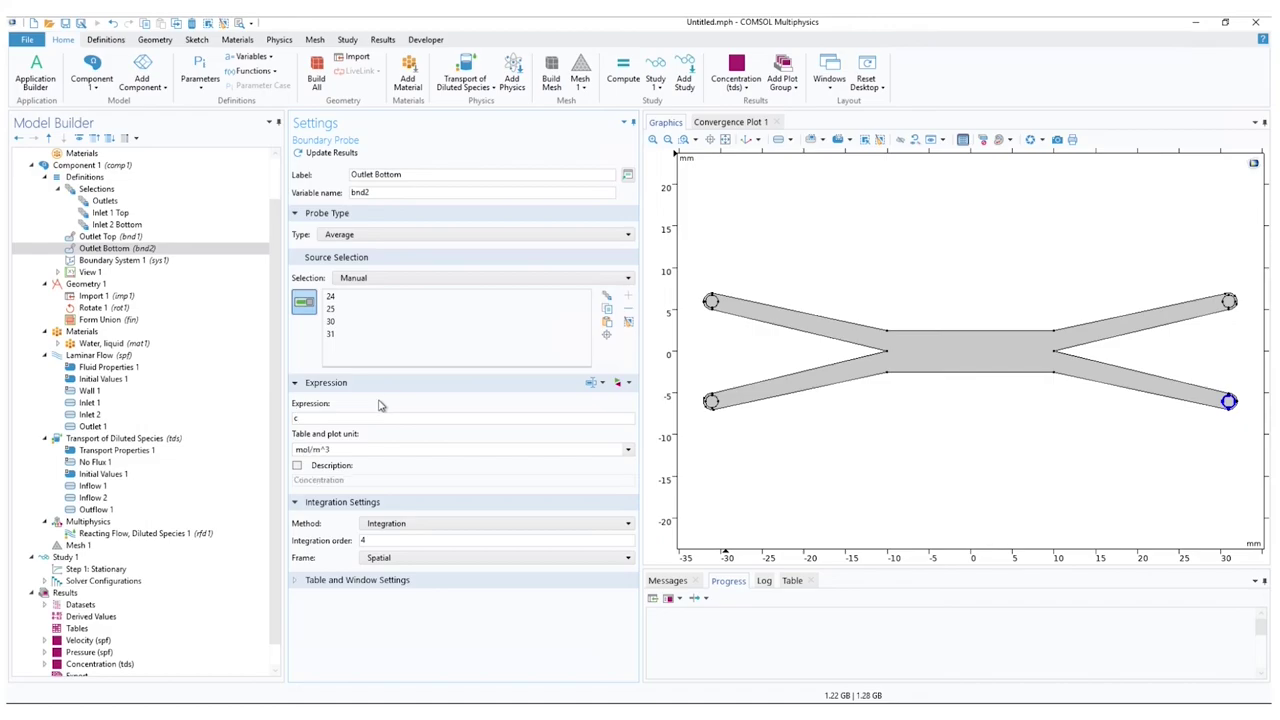
pyautogui.click(318, 450)
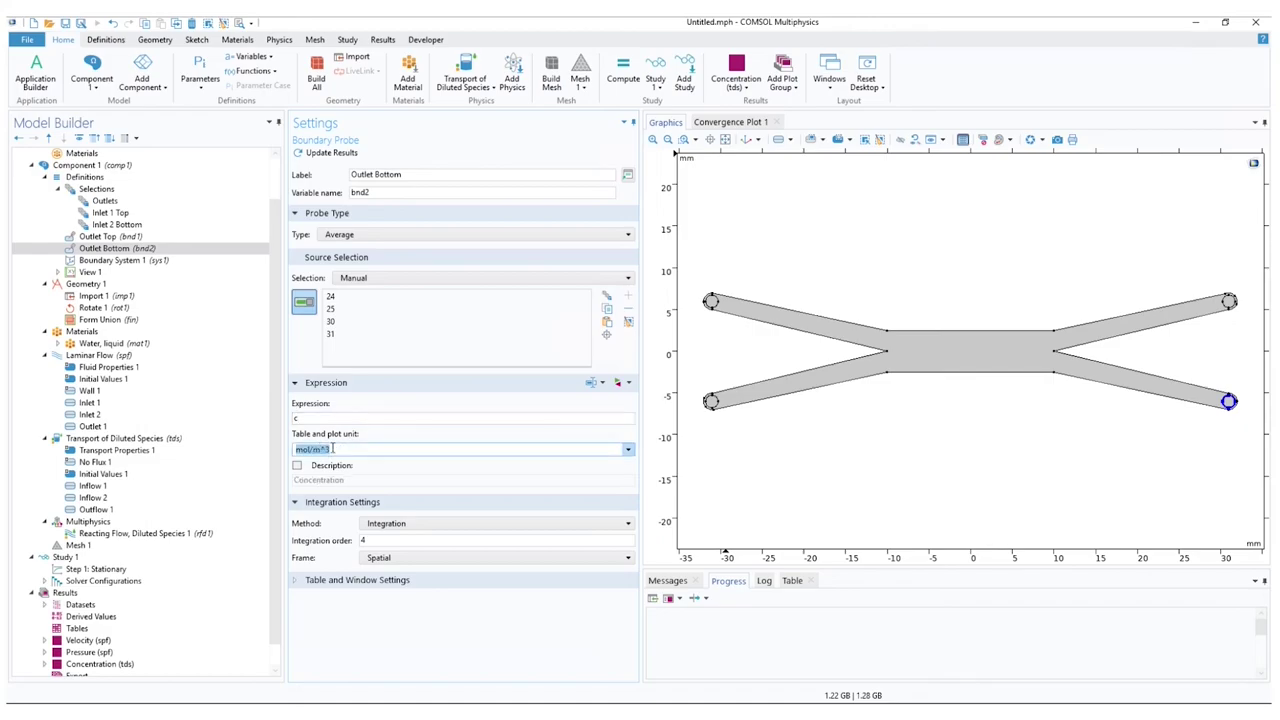
pyautogui.moveTo(331, 450); pyautogui.dragTo(311, 450)
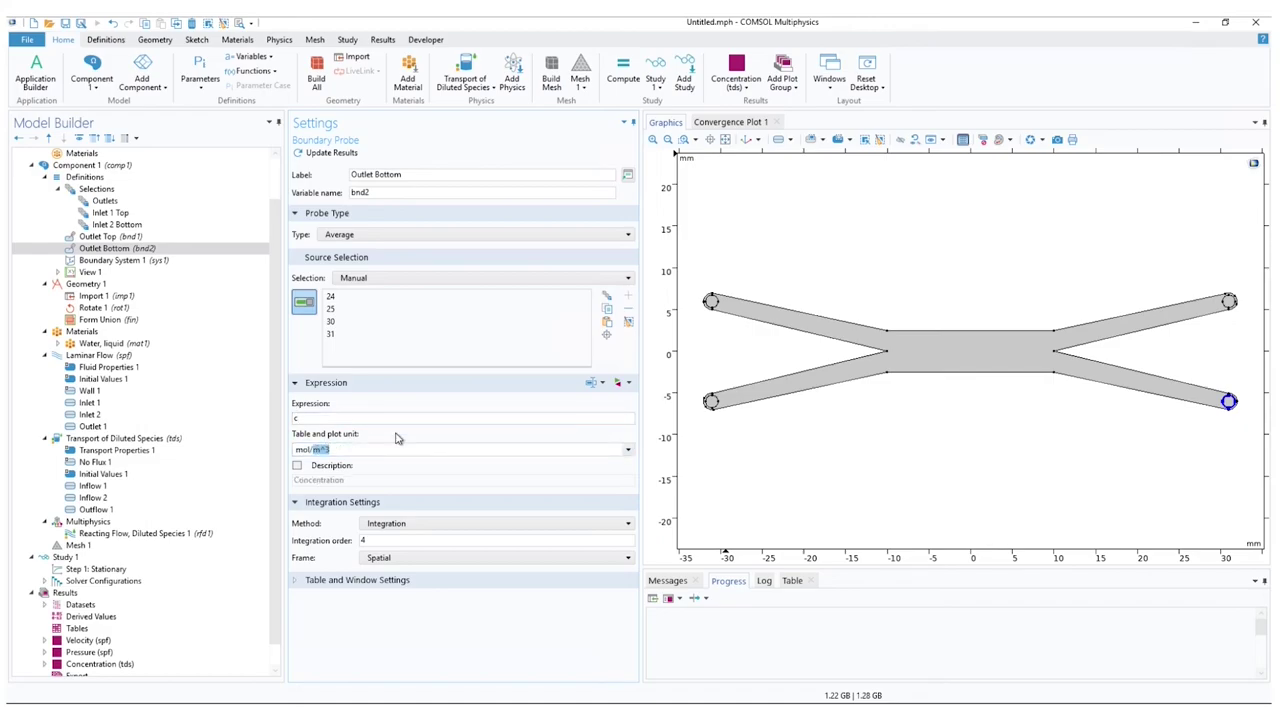
pyautogui.write('L')
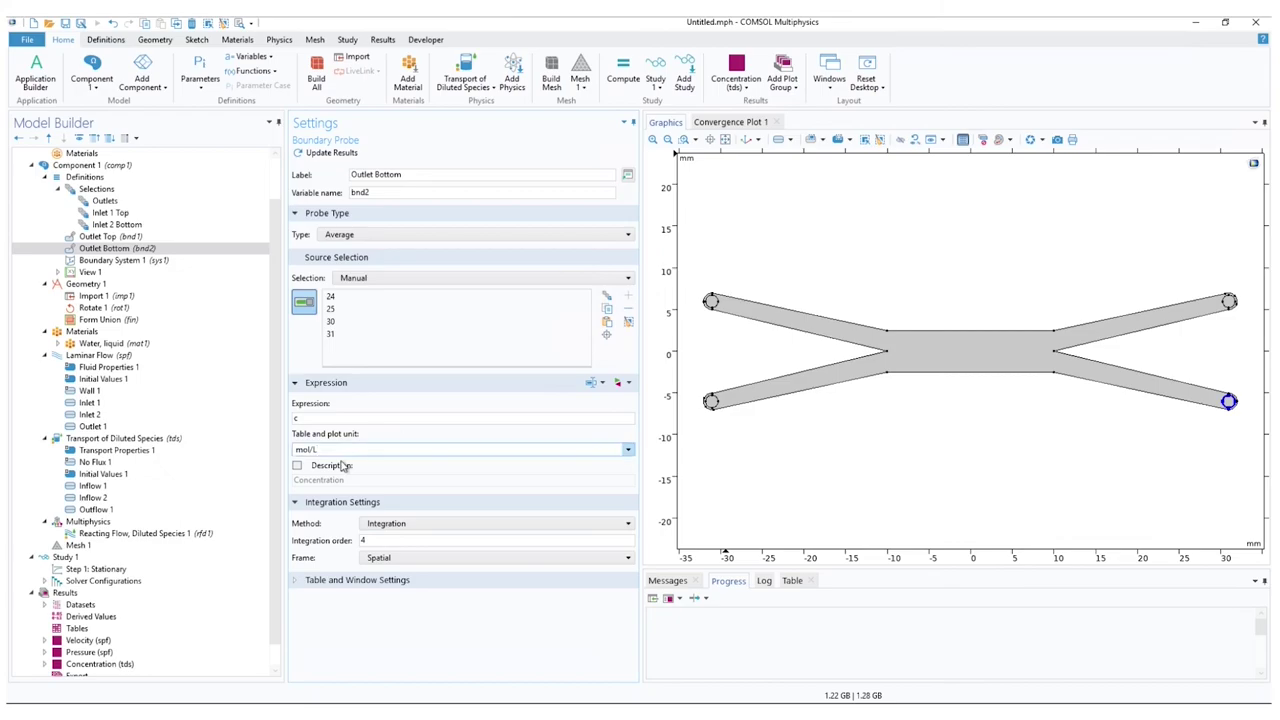
pyautogui.click(86, 569)
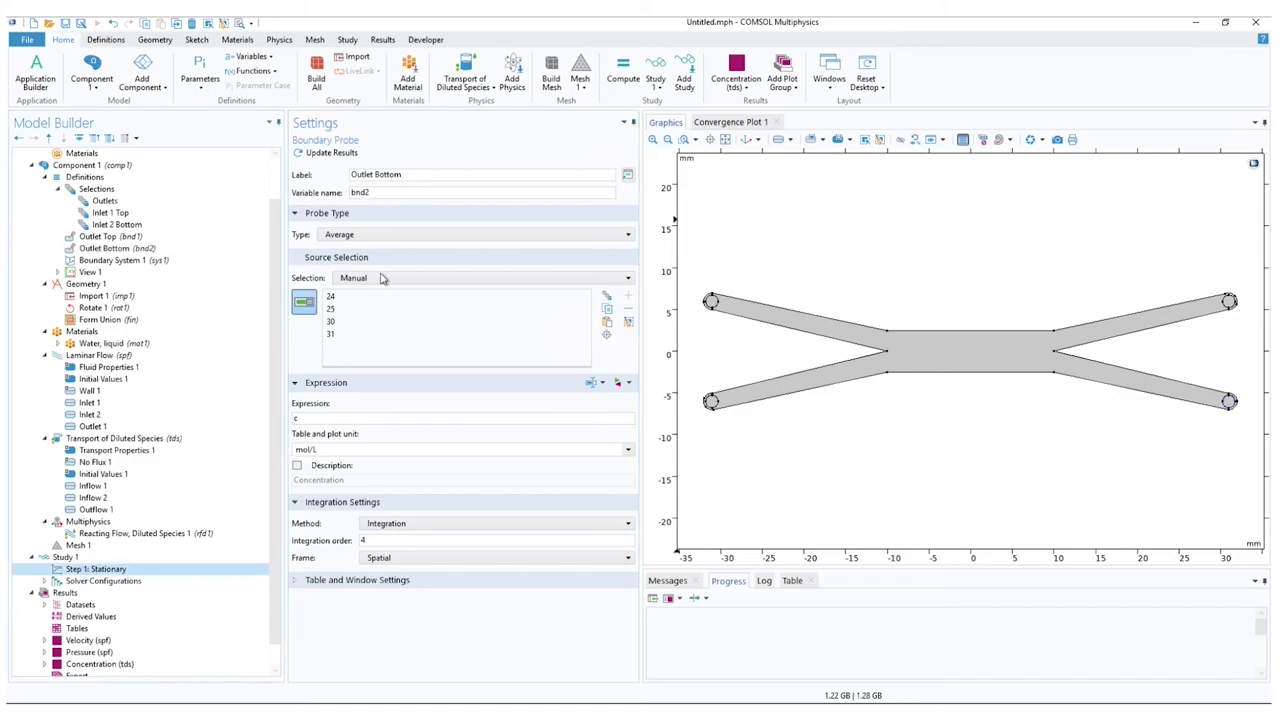
# - Re-solve the study so Probe Table 1 reports outlet concentrations 1.9001 and 1.0993 mol/L
pyautogui.click(324, 153)
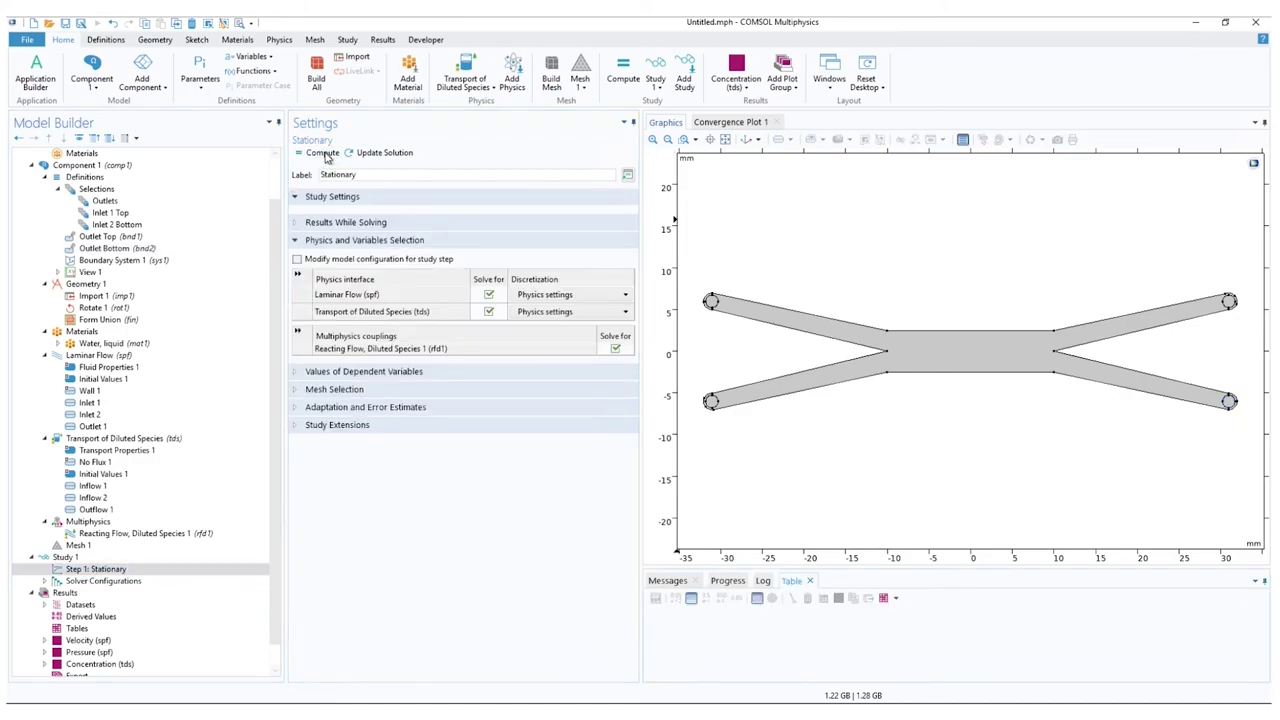